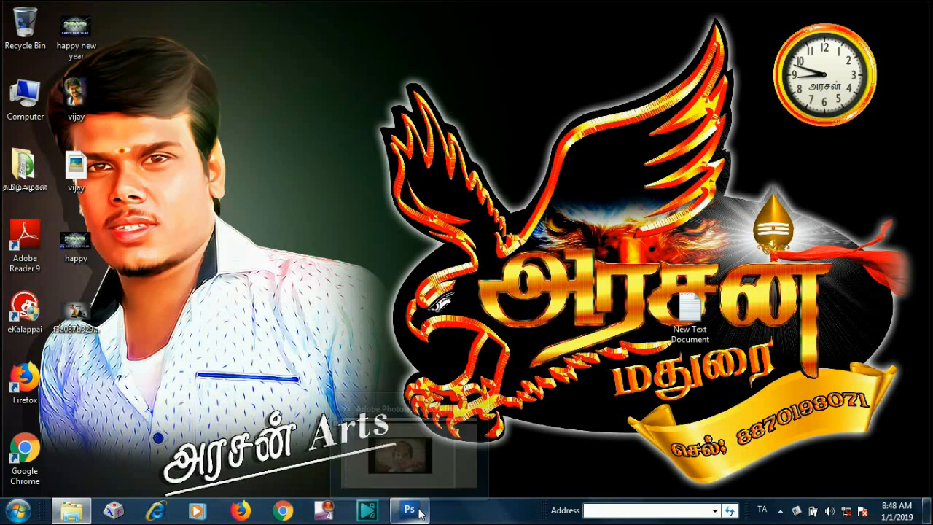
# Switch to Photoshop and apply Auto Levels to the photo on Layer 1
pyautogui.click(410, 511)
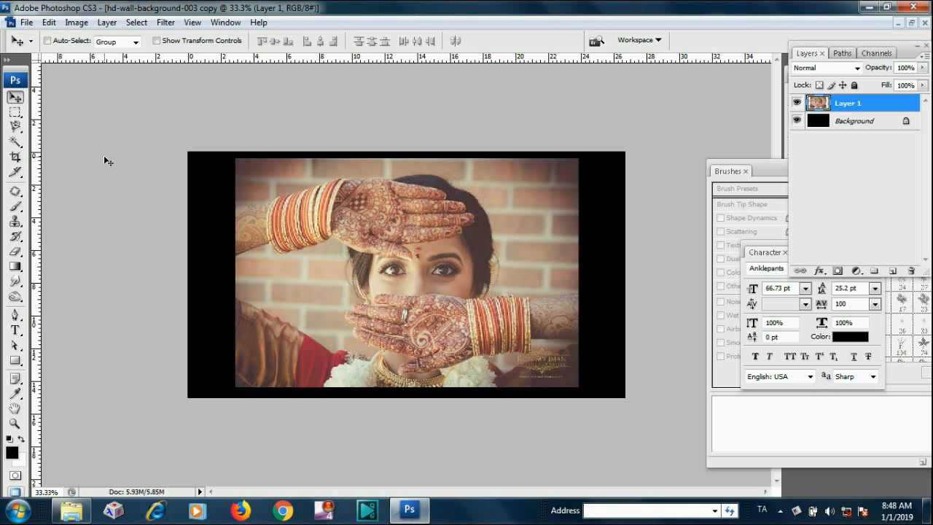
pyautogui.click(77, 23)
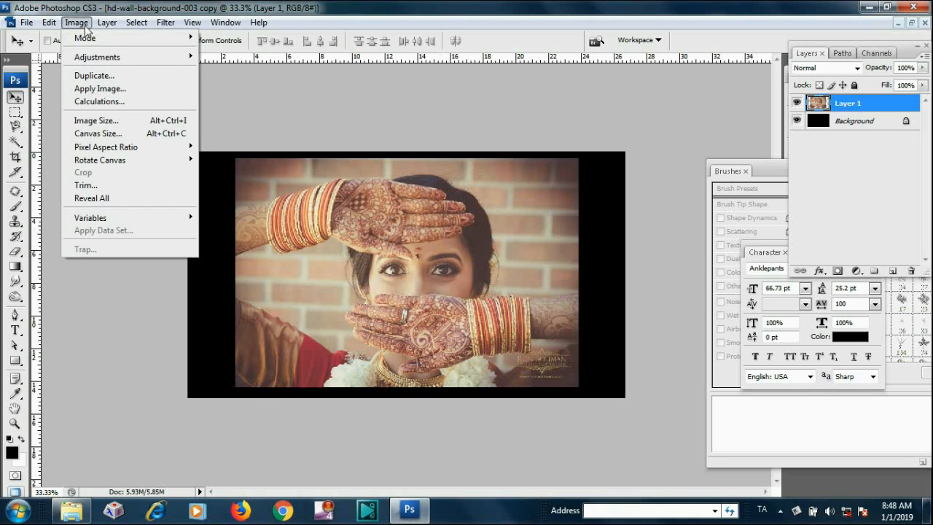
pyautogui.moveTo(107, 63)
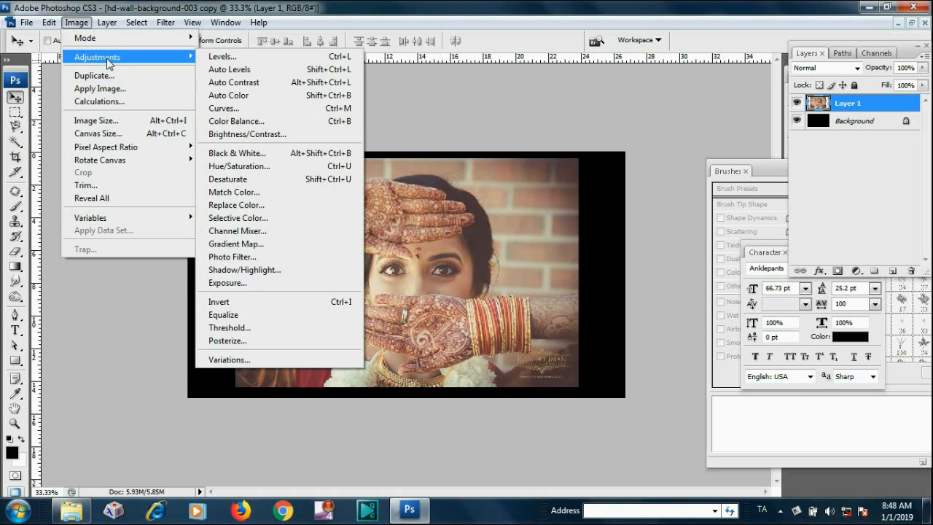
pyautogui.click(227, 70)
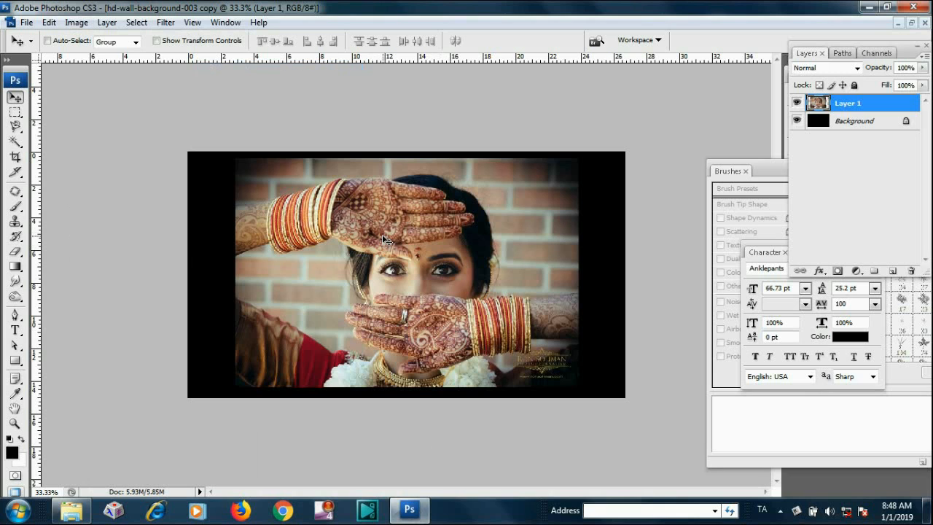
# Apply Color Balance to the photo's midtones with about +26 toward red and +3 toward blue
pyautogui.click(77, 22)
pyautogui.moveTo(125, 67)
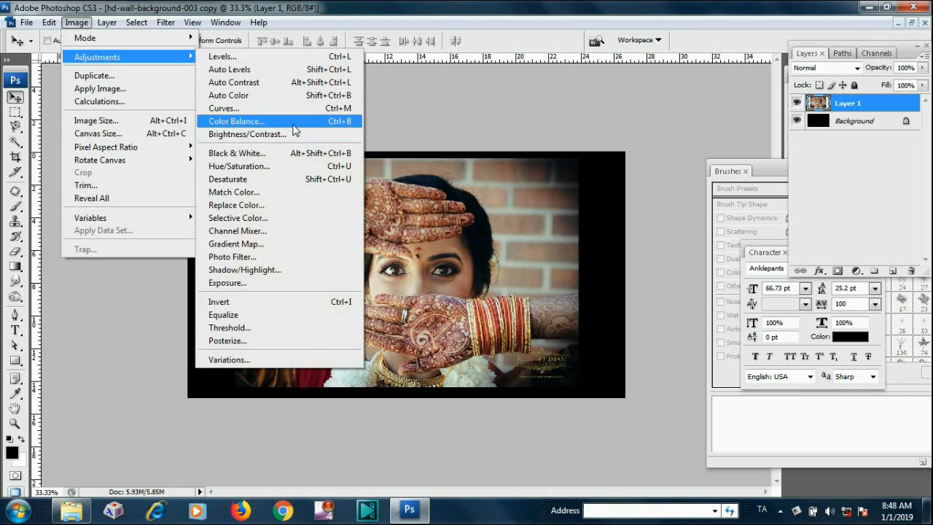
pyautogui.click(294, 124)
pyautogui.moveTo(663, 146); pyautogui.dragTo(679, 145)
pyautogui.moveTo(662, 181); pyautogui.dragTo(667, 158)
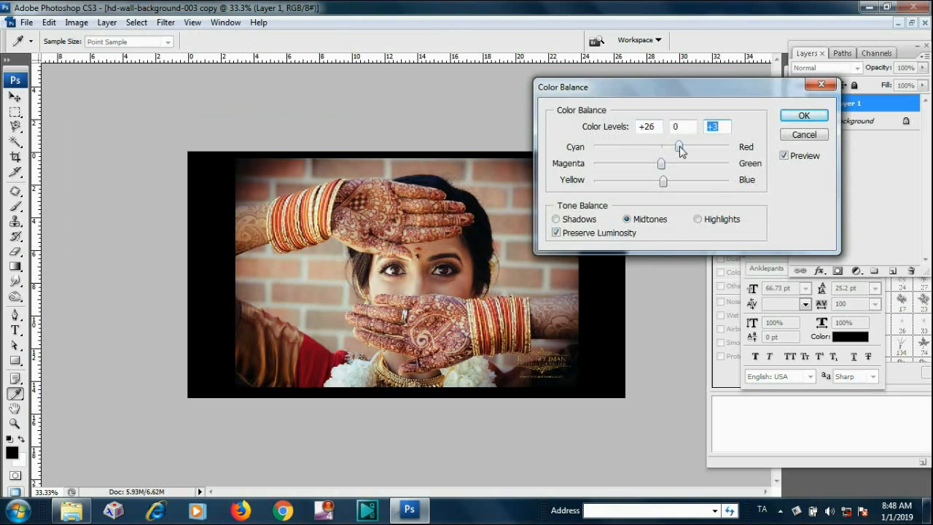
pyautogui.click(680, 148)
pyautogui.click(792, 117)
pyautogui.press('v')
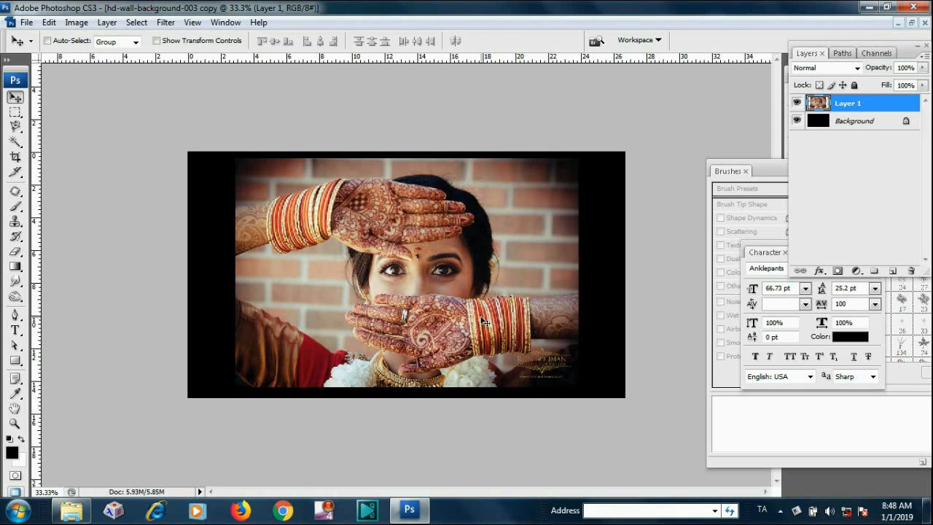
# Adjust the photo layer's colors with Match Color and apply the adjustment
pyautogui.keyDown('ctrl'); pyautogui.click(423, 238); pyautogui.keyUp('ctrl')
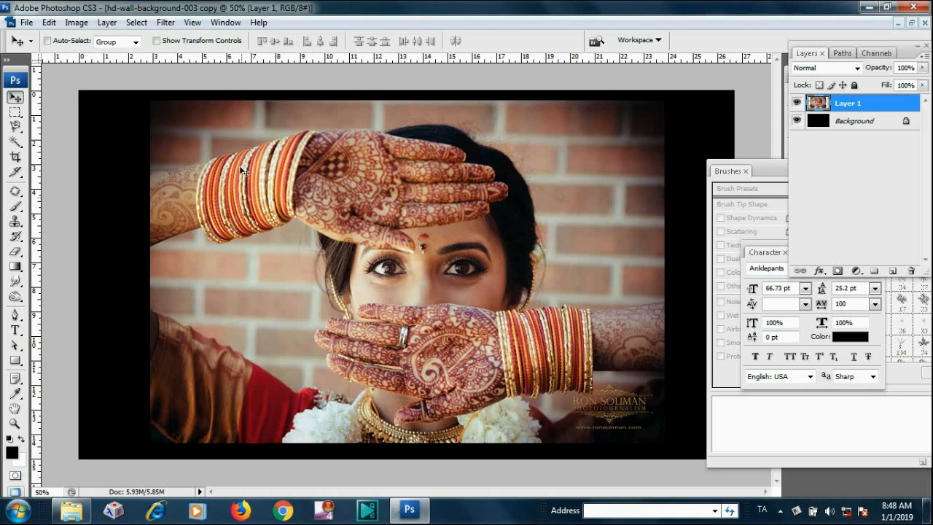
pyautogui.click(77, 23)
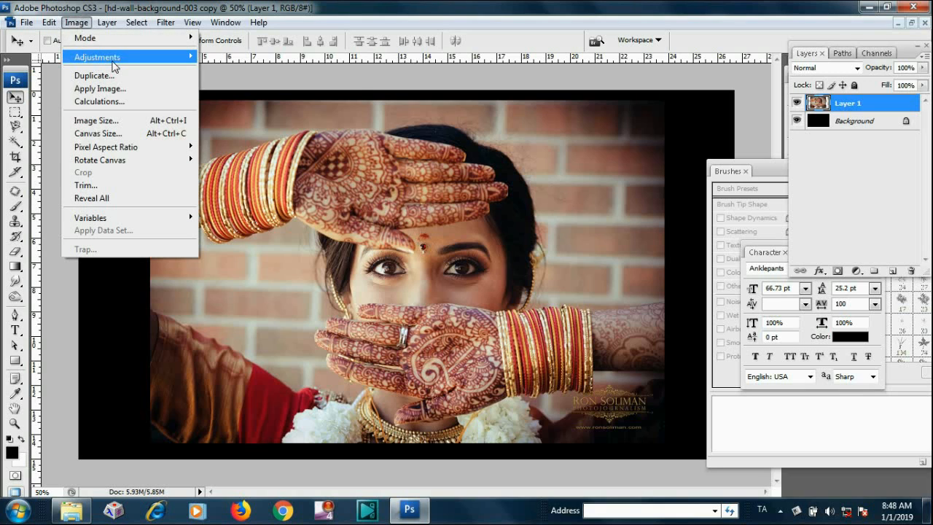
pyautogui.moveTo(109, 58)
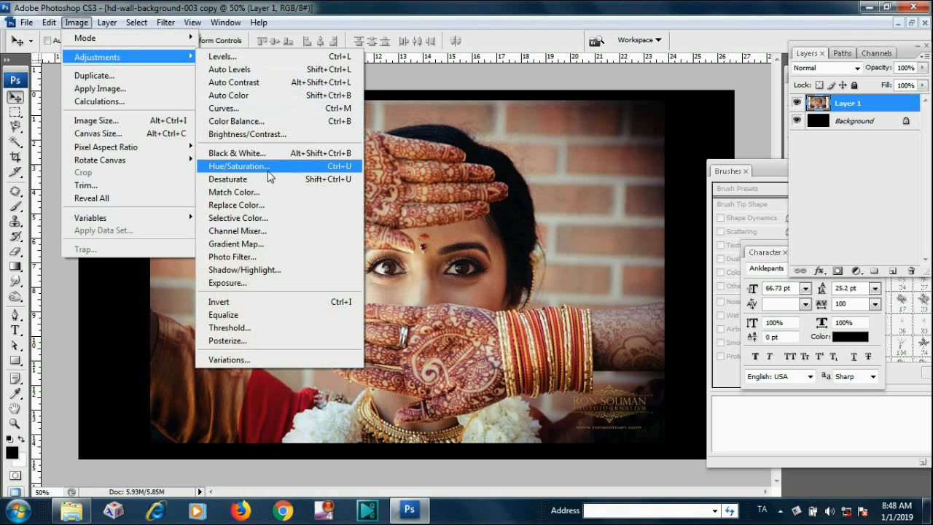
pyautogui.click(241, 192)
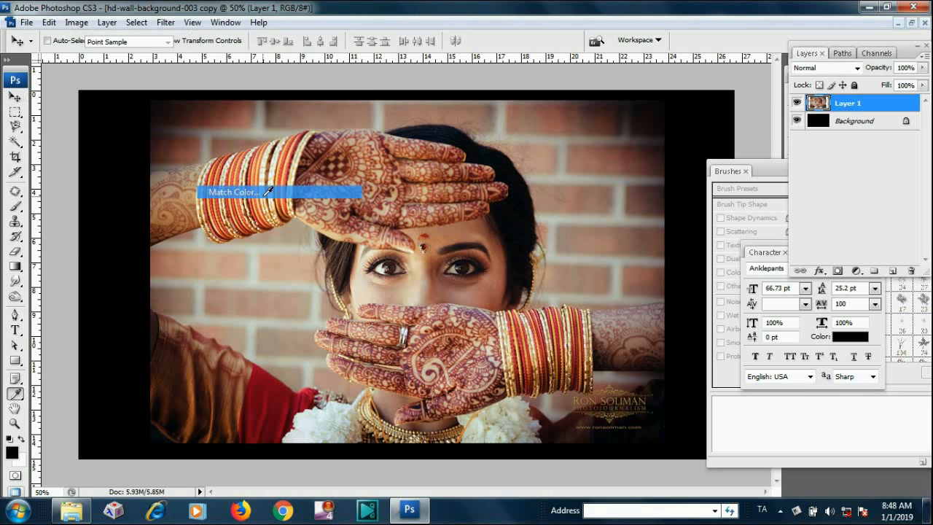
pyautogui.moveTo(746, 180)
pyautogui.mouseDown()
pyautogui.moveTo(814, 181)
pyautogui.moveTo(759, 187)
pyautogui.mouseUp()
pyautogui.click(896, 76)
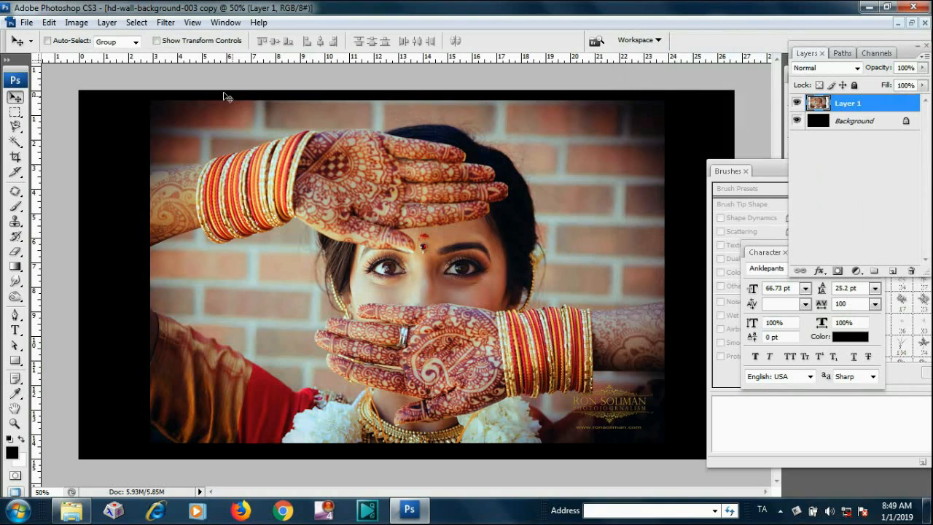
# Raise the photo layer's contrast to about +34 with Brightness/Contrast, keeping brightness at 0
pyautogui.click(131, 25)
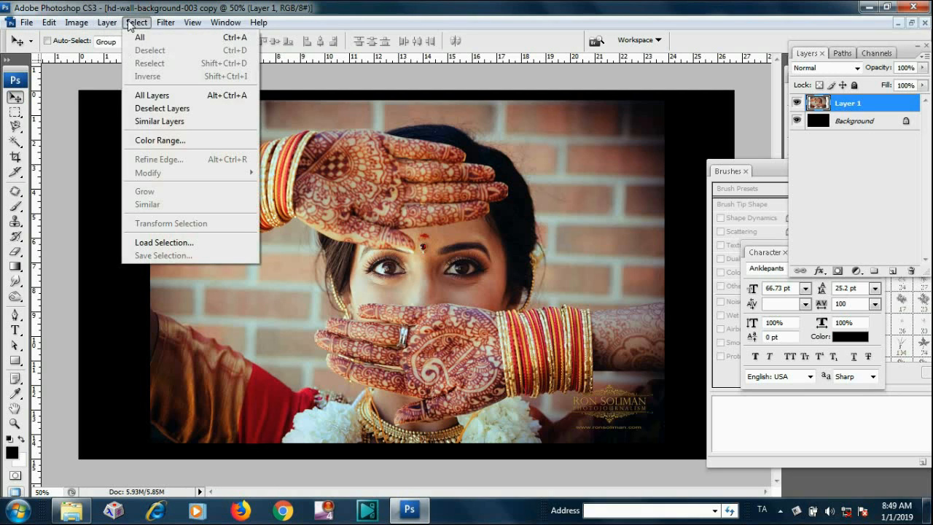
pyautogui.moveTo(100, 62)
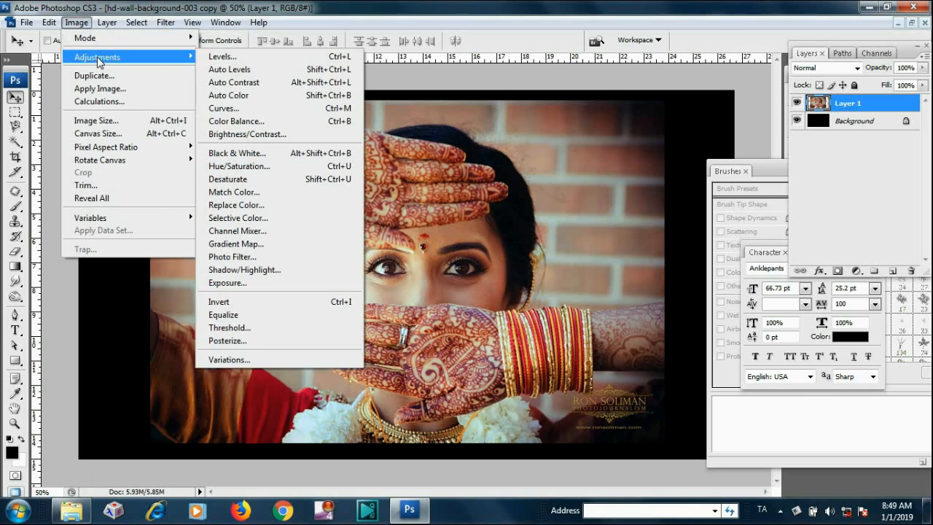
pyautogui.click(248, 134)
pyautogui.moveTo(511, 140); pyautogui.dragTo(538, 142)
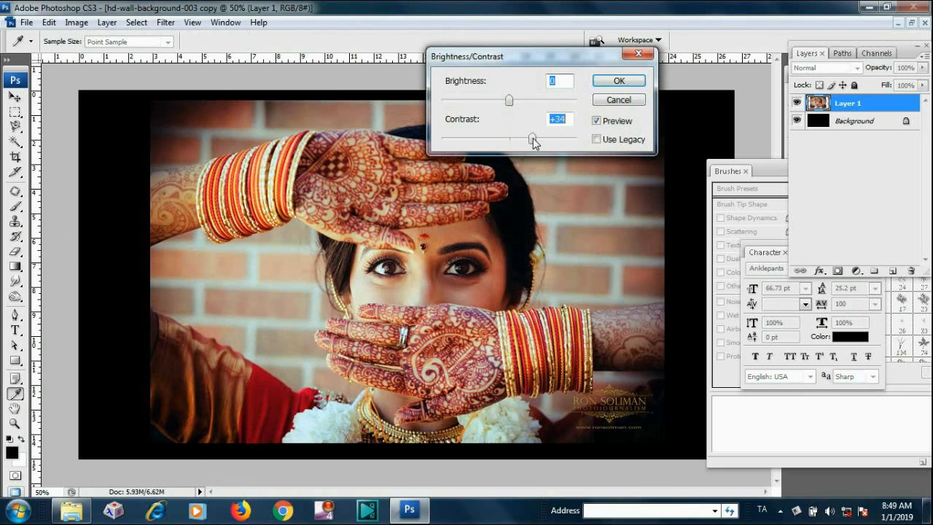
pyautogui.click(621, 81)
pyautogui.press('v')
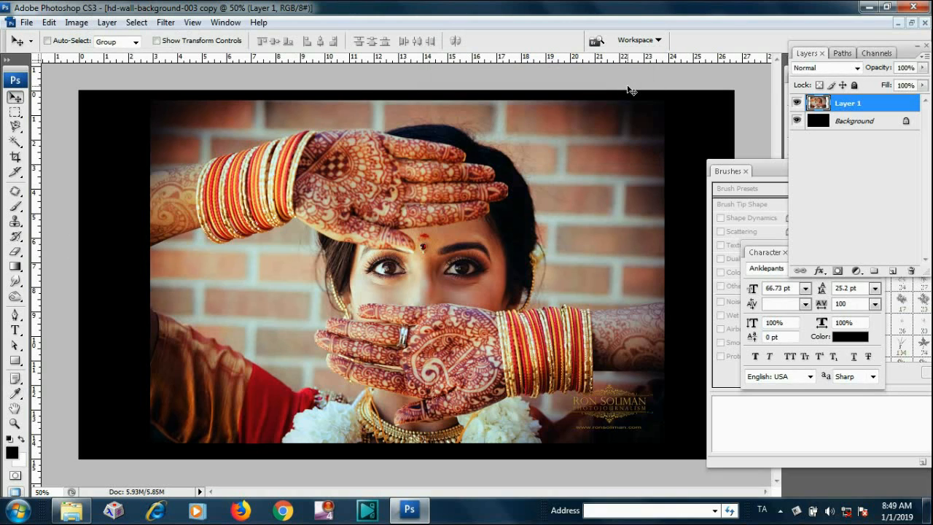
# Apply Selective Color to the photo's Reds, setting Black to +13% and increasing Yellow
pyautogui.click(77, 22)
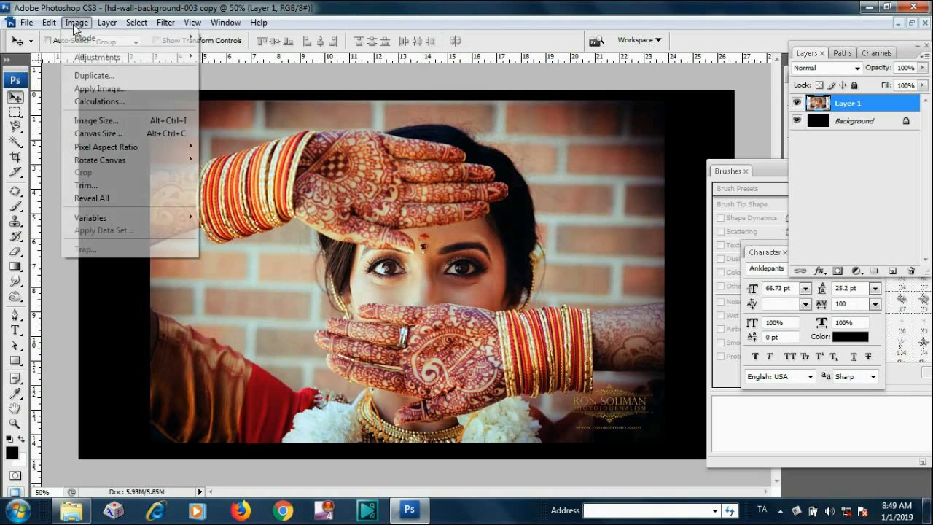
pyautogui.moveTo(94, 60)
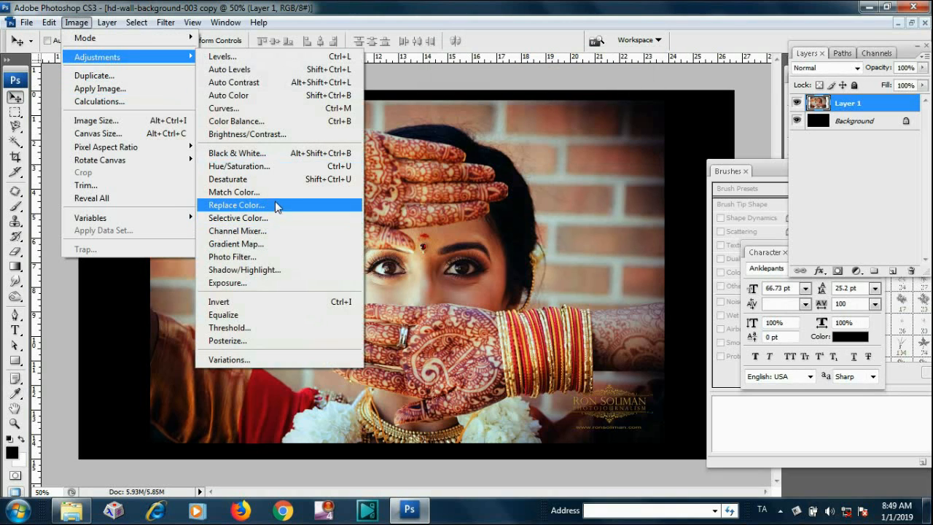
pyautogui.click(303, 216)
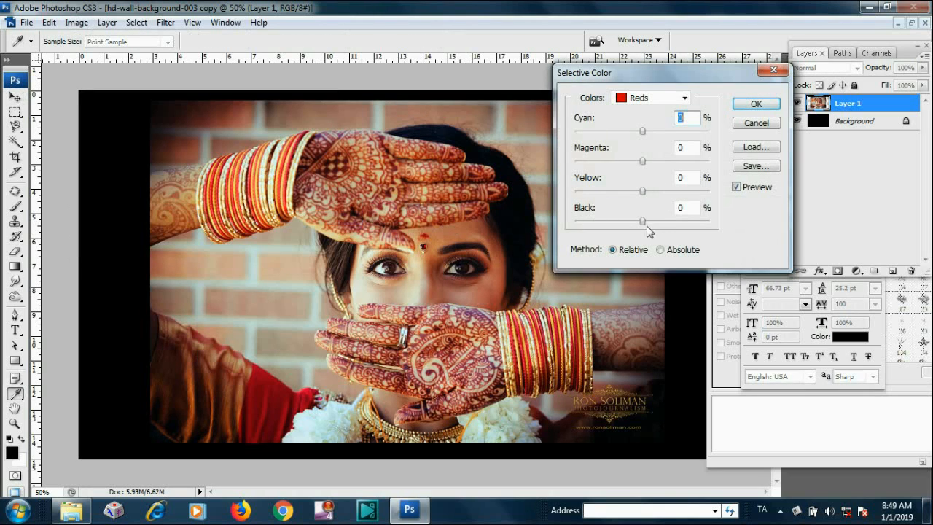
pyautogui.moveTo(643, 221); pyautogui.dragTo(654, 226)
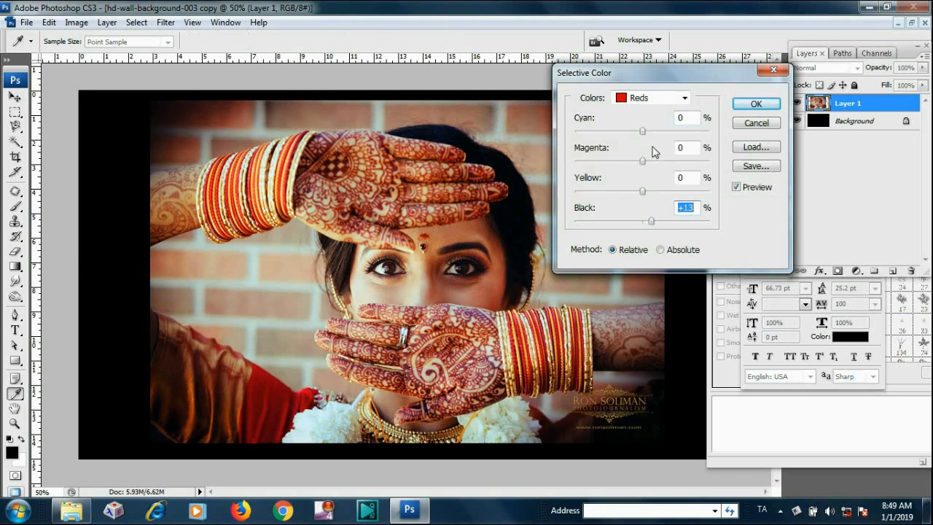
pyautogui.moveTo(643, 132)
pyautogui.mouseDown()
pyautogui.moveTo(634, 134)
pyautogui.moveTo(643, 132)
pyautogui.mouseUp()
pyautogui.moveTo(643, 190); pyautogui.dragTo(656, 191)
pyautogui.click(737, 107)
pyautogui.press('v')
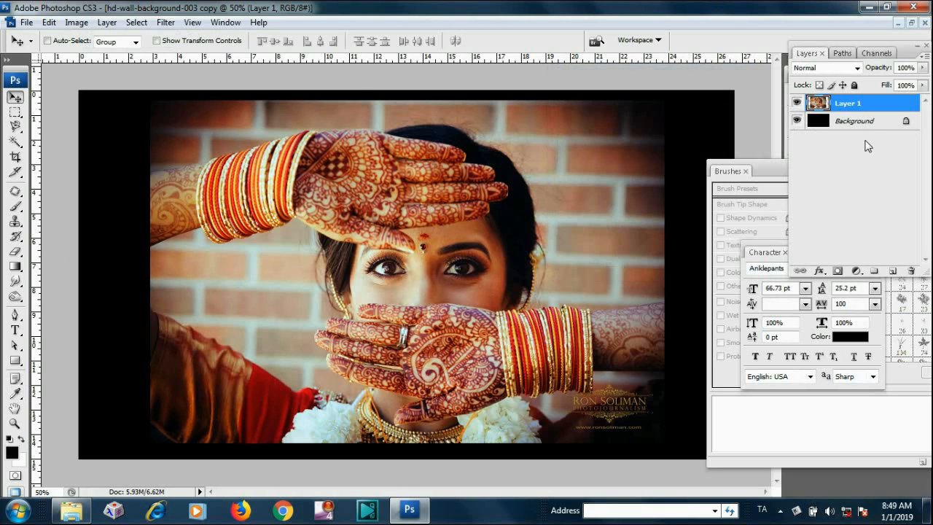
# Duplicate the black Background layer and add a Color Overlay style to the copy
pyautogui.click(863, 130)
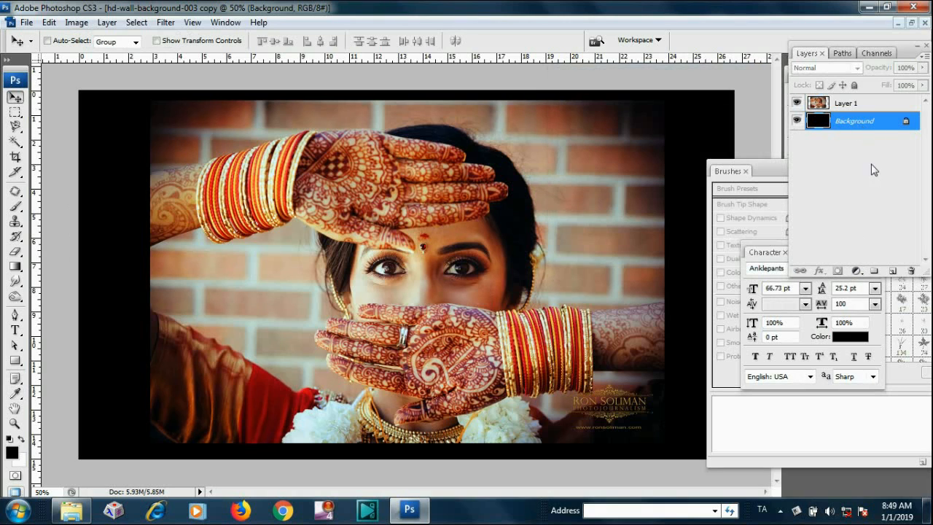
pyautogui.moveTo(867, 122); pyautogui.dragTo(893, 270)
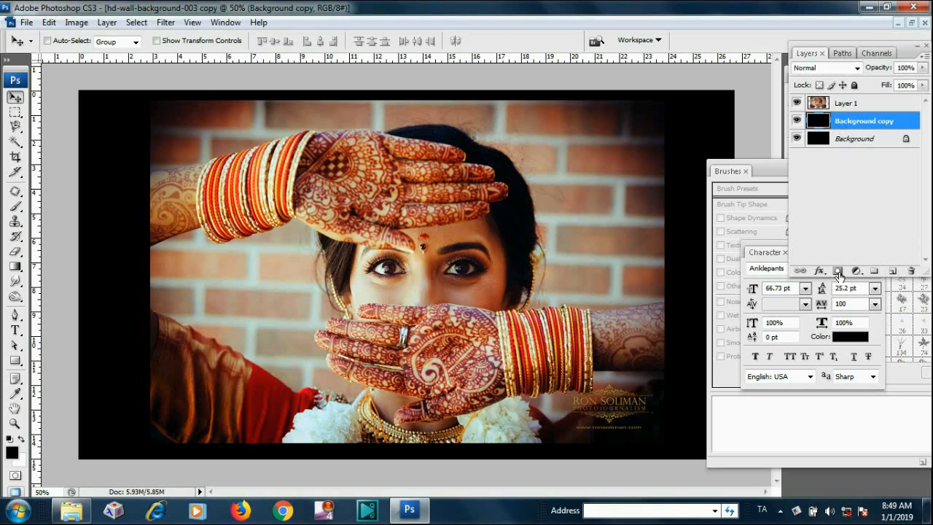
pyautogui.click(820, 271)
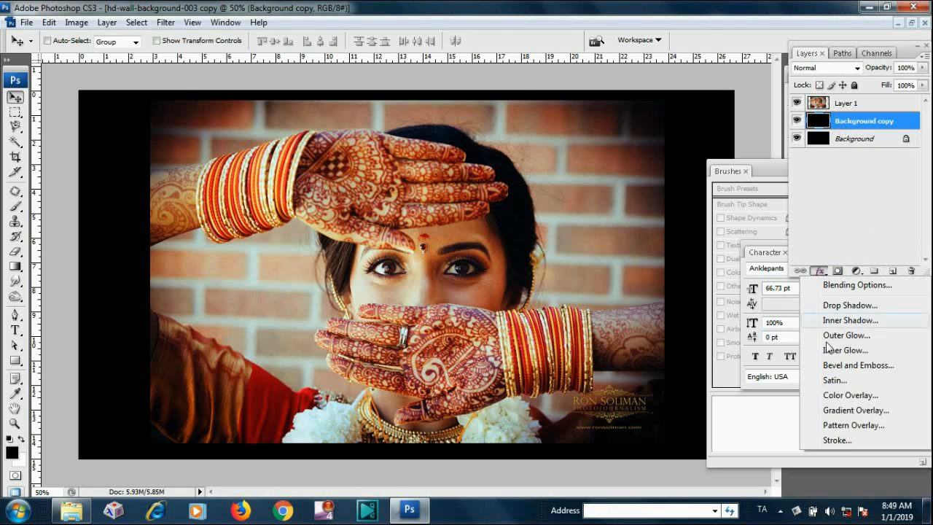
pyautogui.click(839, 395)
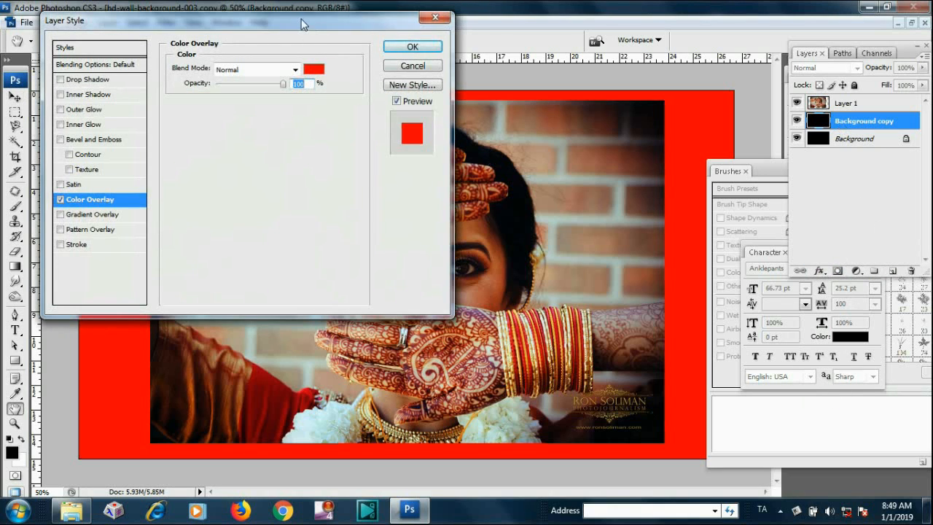
pyautogui.moveTo(303, 25); pyautogui.dragTo(900, 120)
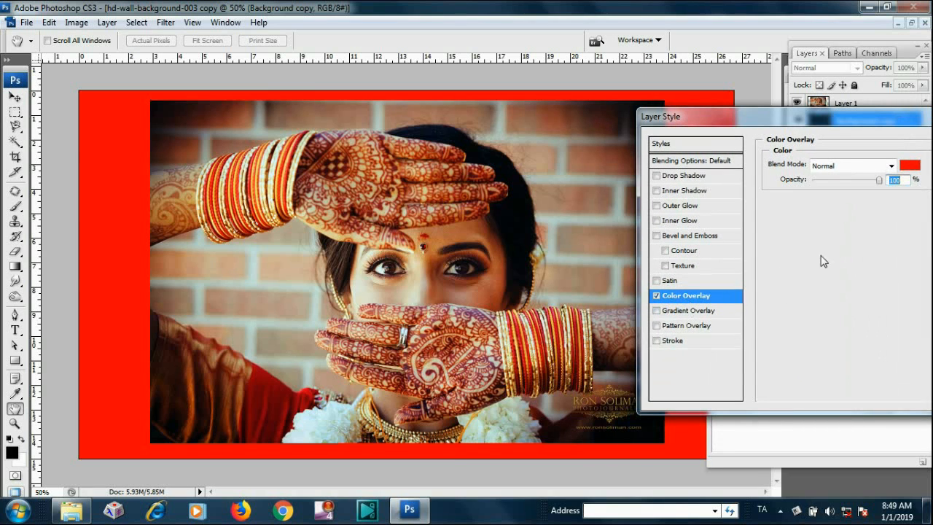
# Set the background copy's overlay color to blue #019bbc and apply the layer style
pyautogui.click(909, 164)
pyautogui.moveTo(713, 125); pyautogui.dragTo(828, 126)
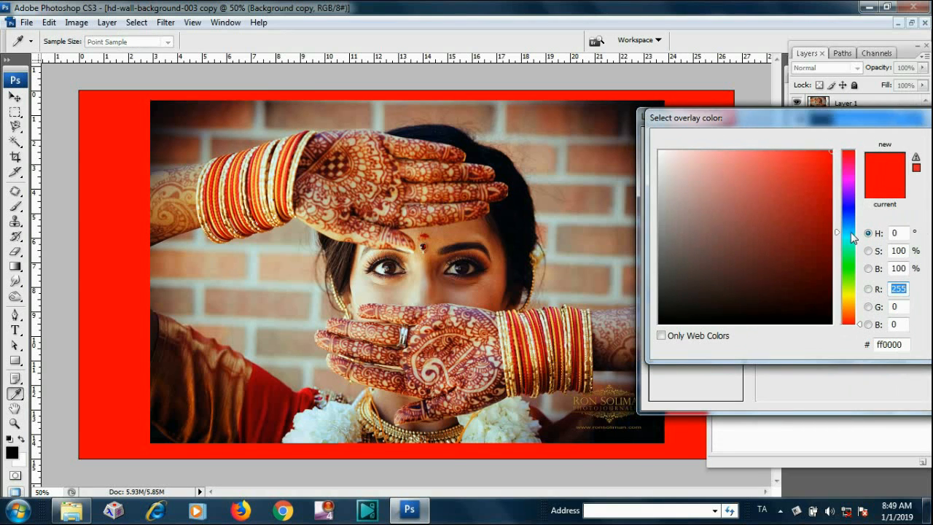
pyautogui.click(853, 237)
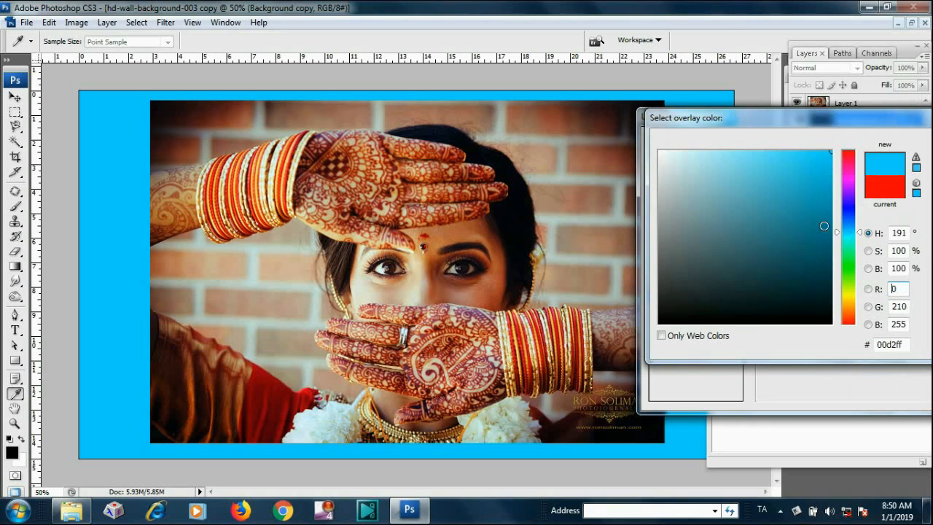
pyautogui.click(827, 204)
pyautogui.click(831, 196)
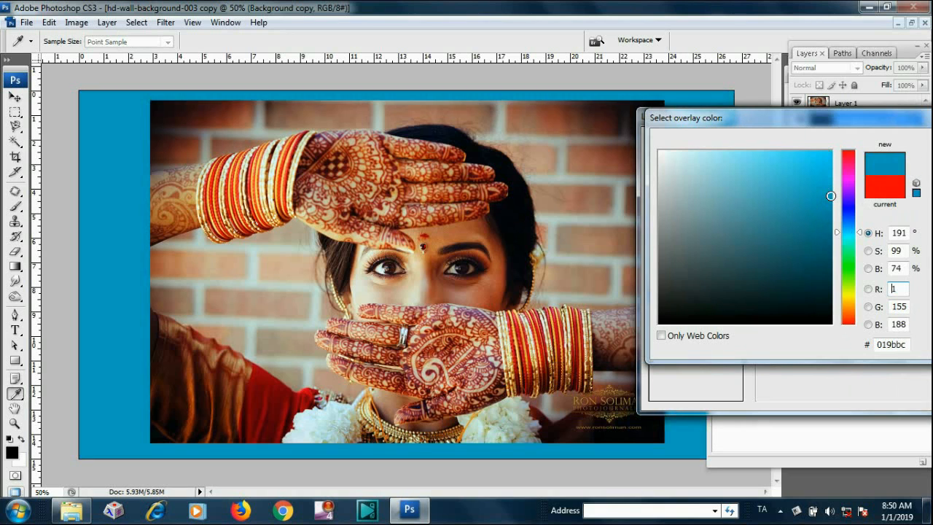
pyautogui.moveTo(888, 122); pyautogui.dragTo(665, 154)
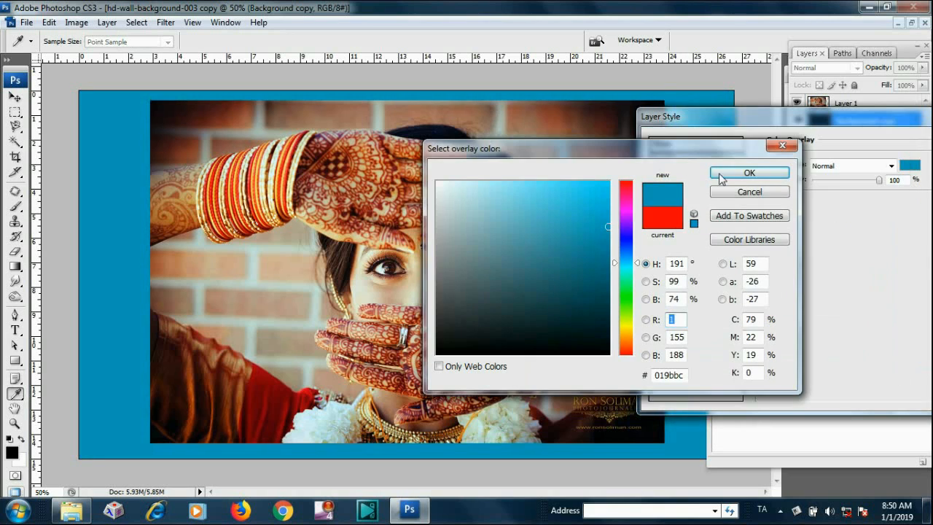
pyautogui.click(731, 176)
pyautogui.moveTo(755, 119); pyautogui.dragTo(482, 118)
pyautogui.click(715, 145)
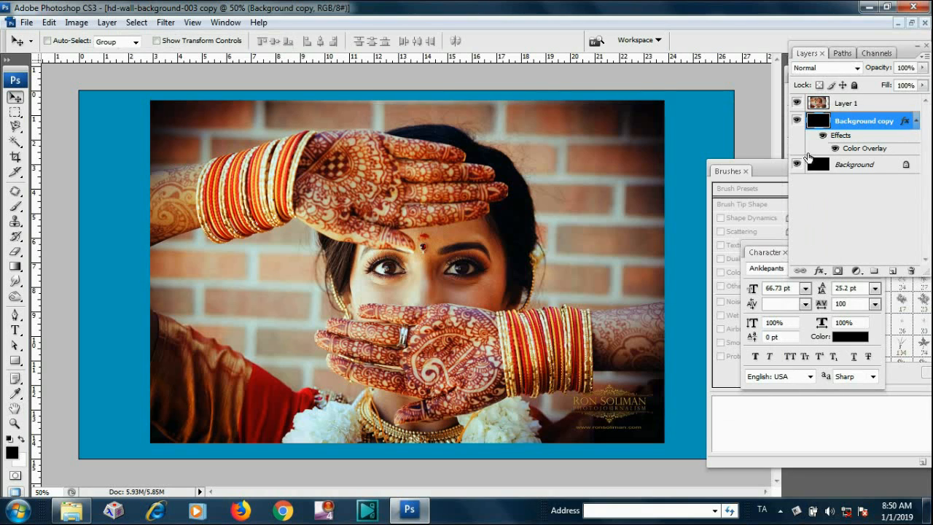
# Select Layer 1, the background copy and the Background, and merge them into one layer
pyautogui.click(879, 164)
pyautogui.keyDown('shift'); pyautogui.click(866, 108); pyautogui.keyUp('shift')
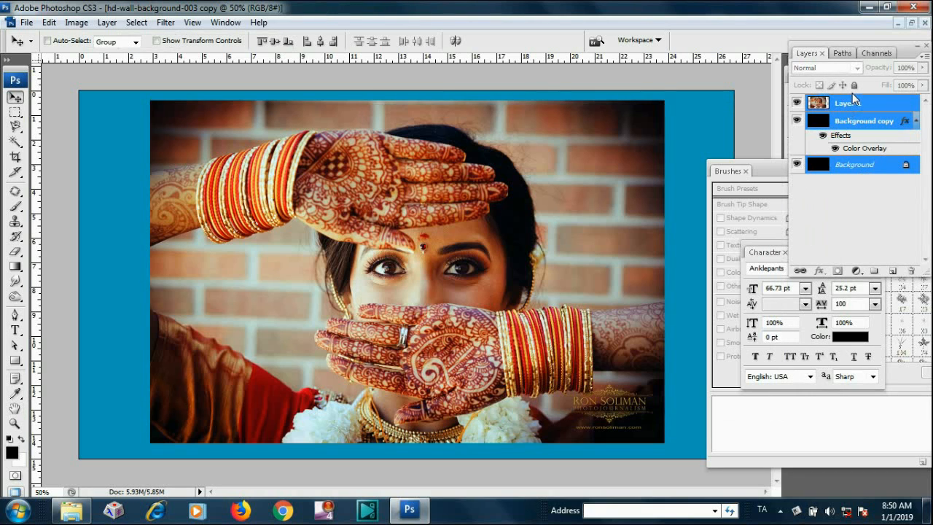
pyautogui.hotkey('ctrl', 'e')
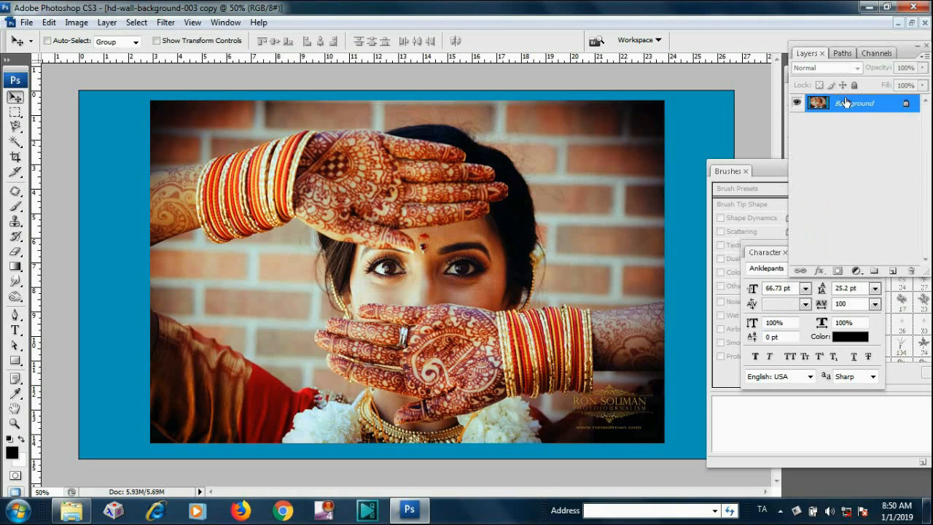
# Add a new layer above the merged photo and fill it with black
pyautogui.click(893, 270)
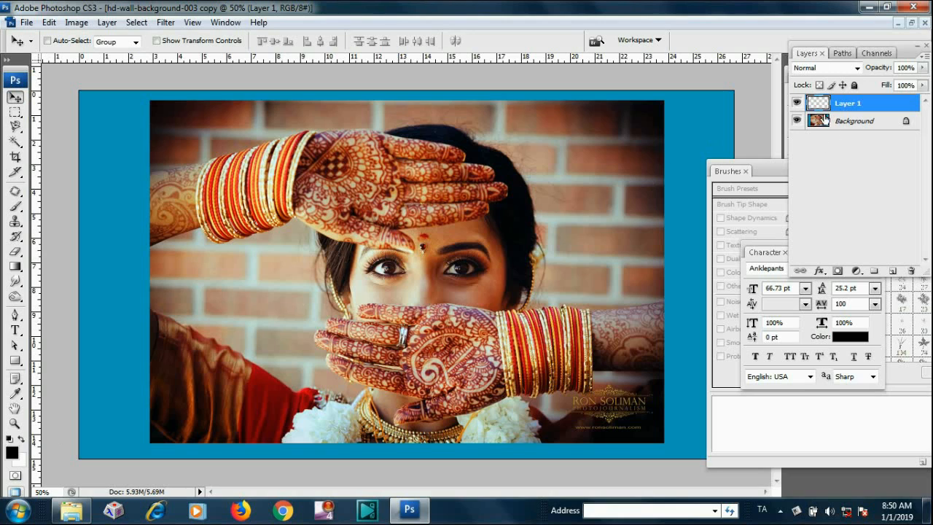
pyautogui.hotkey('alt', 'BackSpace')
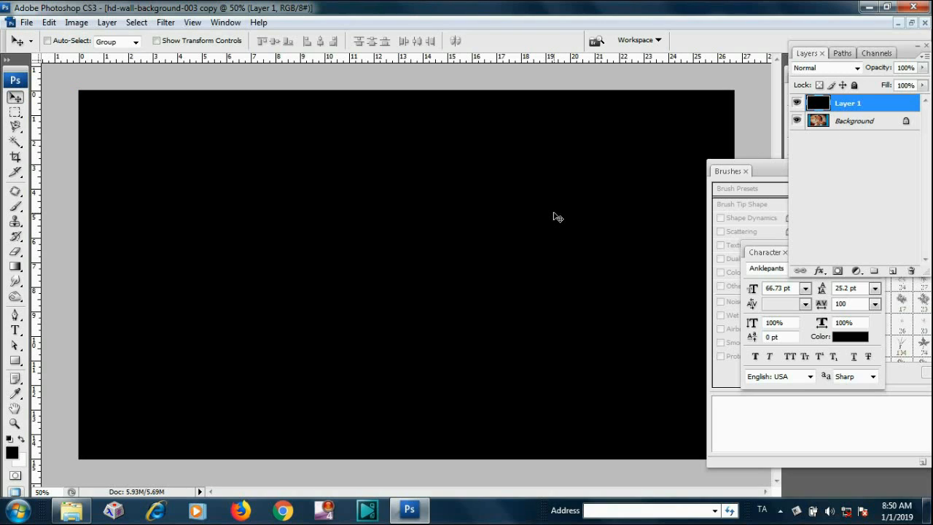
# Mask the black layer to a small rectangular marquee selection and move the resulting tile to the photo's upper-right corner
pyautogui.click(15, 113)
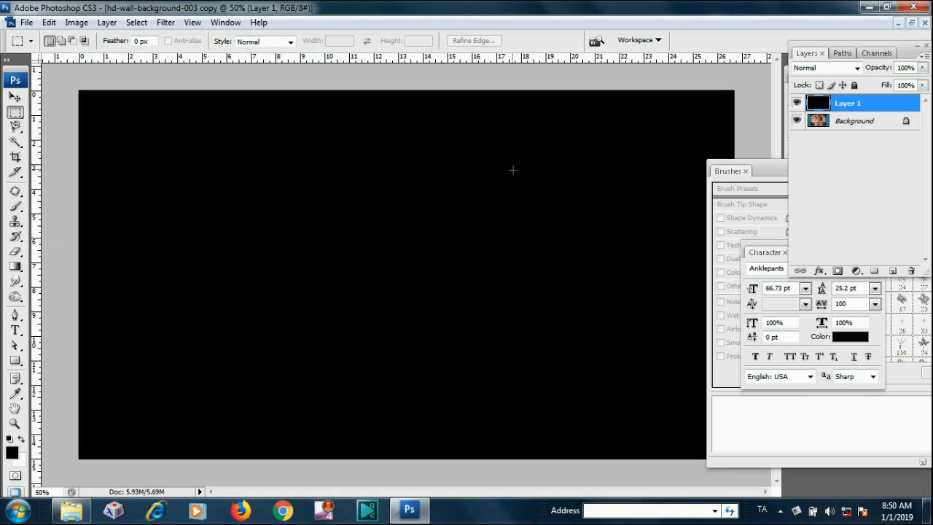
pyautogui.moveTo(502, 188); pyautogui.dragTo(563, 217)
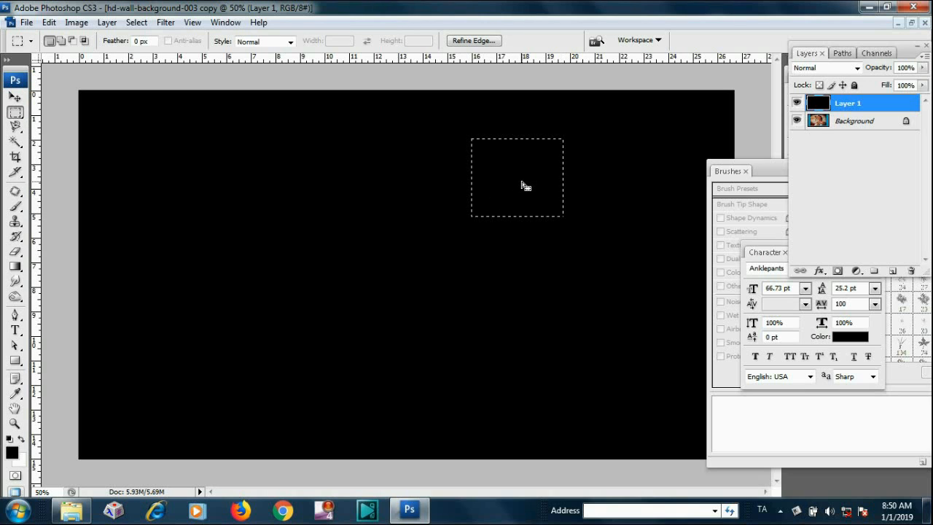
pyautogui.click(837, 271)
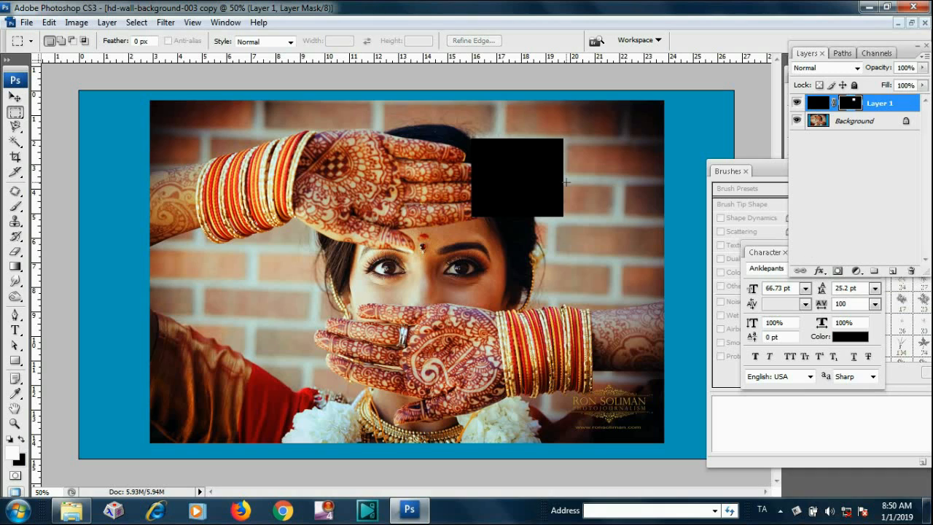
pyautogui.press('v')
pyautogui.moveTo(503, 187); pyautogui.dragTo(638, 170)
# In the tile layer's blending options, set Knockout to Deep and Fill Opacity to 0%
pyautogui.click(819, 271)
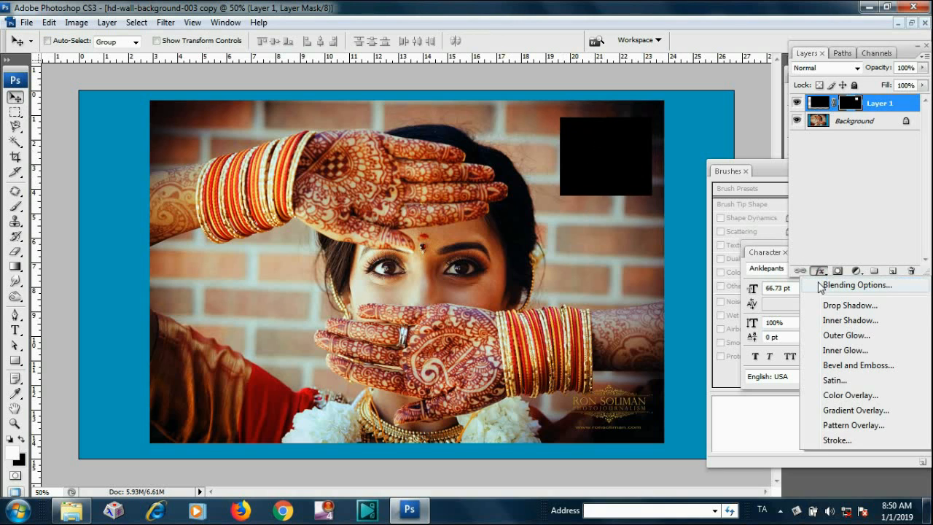
pyautogui.click(843, 285)
pyautogui.moveTo(691, 121); pyautogui.dragTo(271, 80)
pyautogui.click(177, 201)
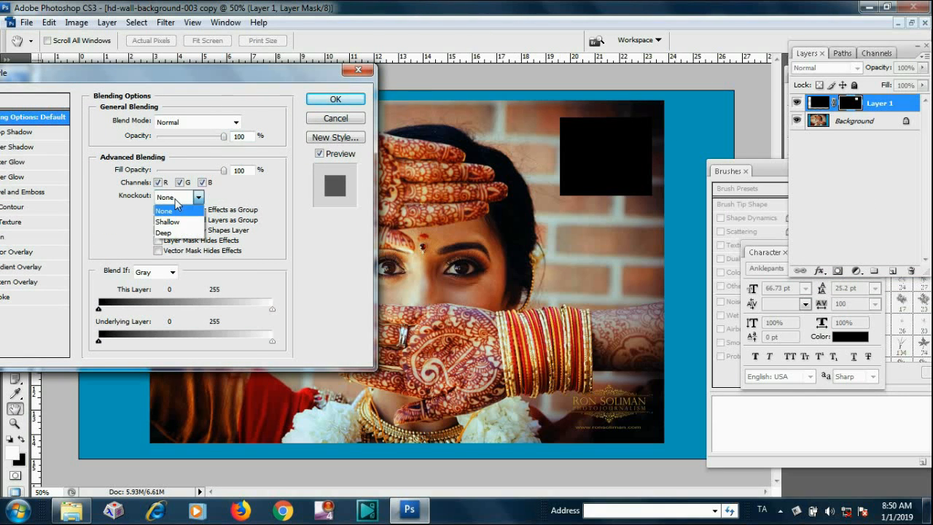
pyautogui.click(175, 233)
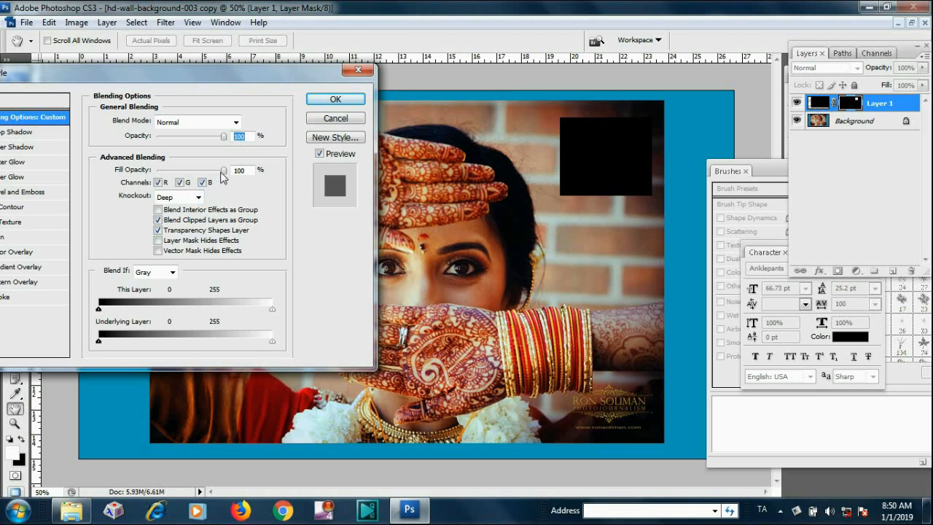
pyautogui.moveTo(221, 172); pyautogui.dragTo(131, 178)
# Add a black 5 px stroke positioned inside the tile's edge
pyautogui.moveTo(157, 73); pyautogui.dragTo(258, 44)
pyautogui.click(102, 257)
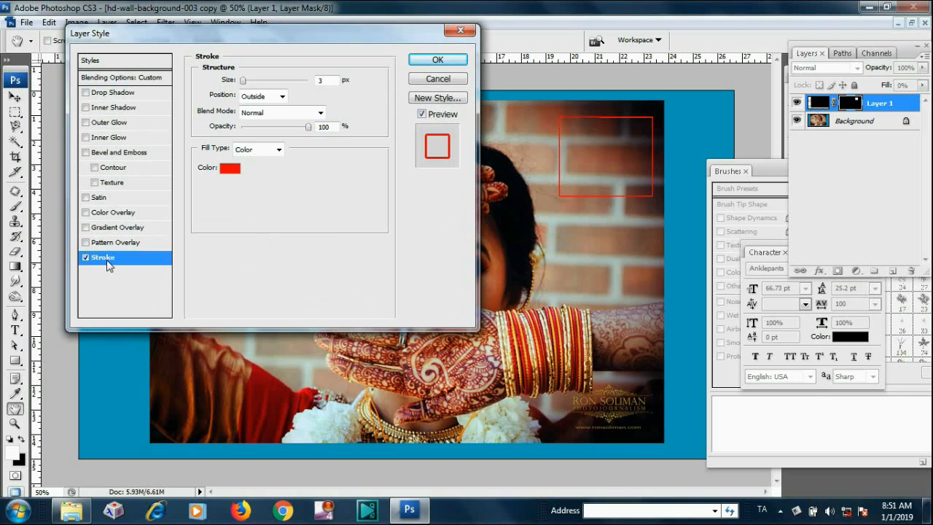
pyautogui.click(254, 96)
pyautogui.click(251, 121)
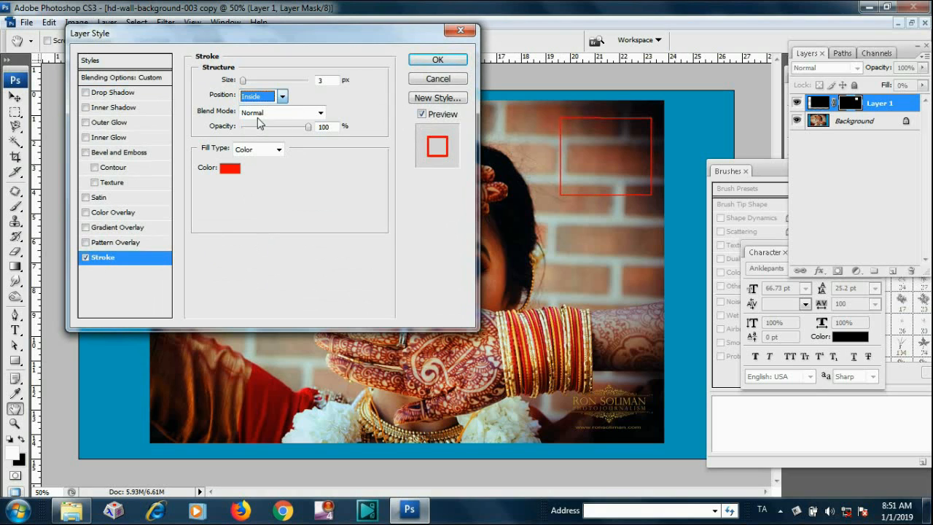
pyautogui.click(229, 168)
pyautogui.write('0')
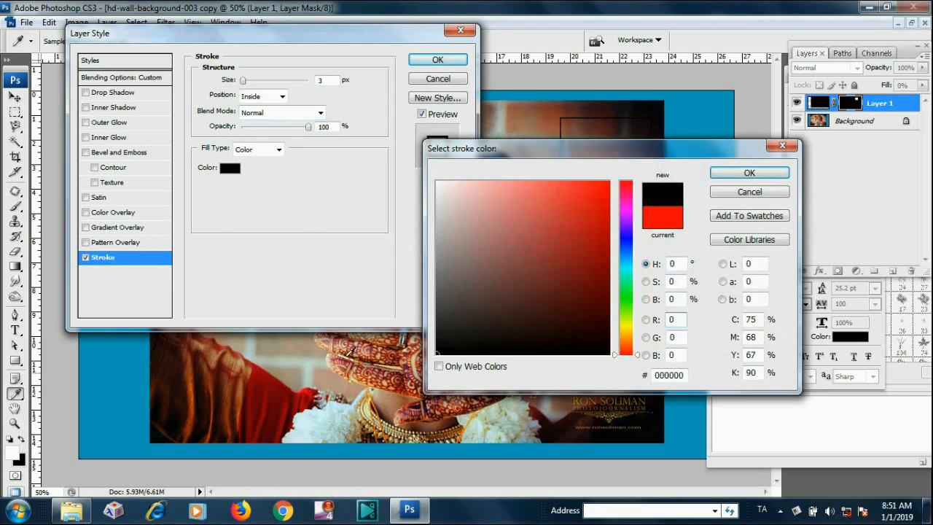
pyautogui.click(741, 174)
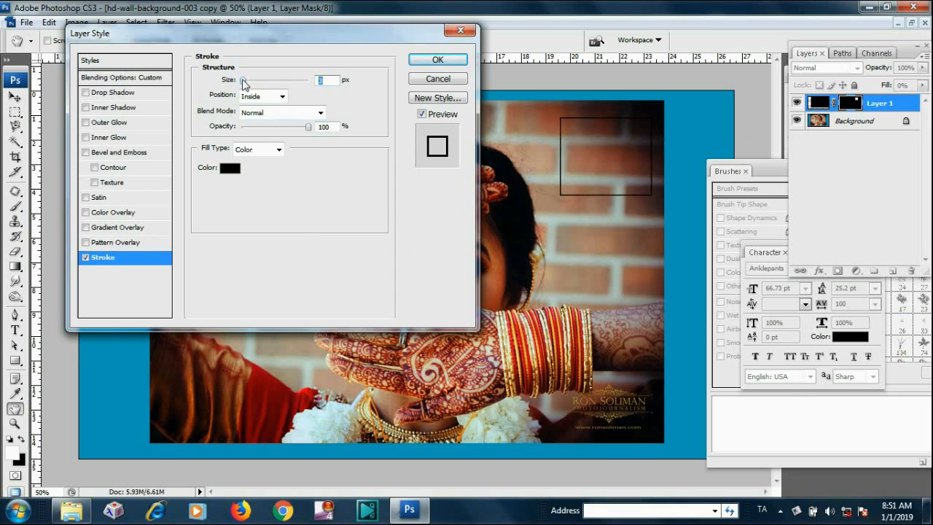
pyautogui.press('Up')
pyautogui.press('Up')
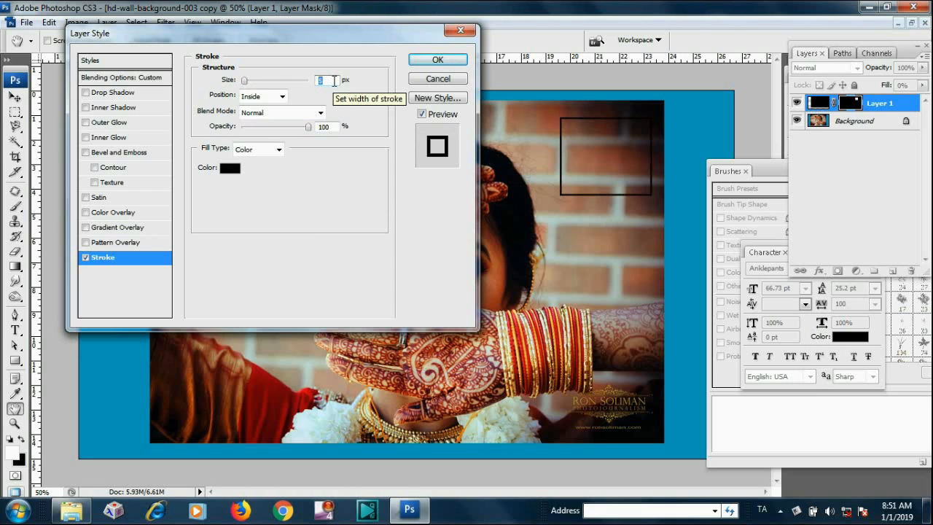
# Add a drop shadow with 84% opacity, a 149° angle and a slightly larger distance, and apply the layer style
pyautogui.click(111, 96)
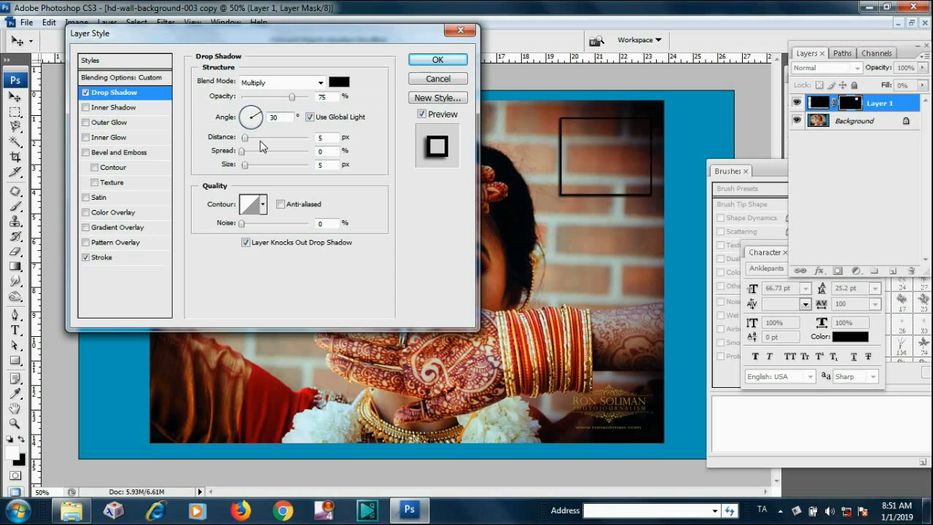
pyautogui.click(248, 120)
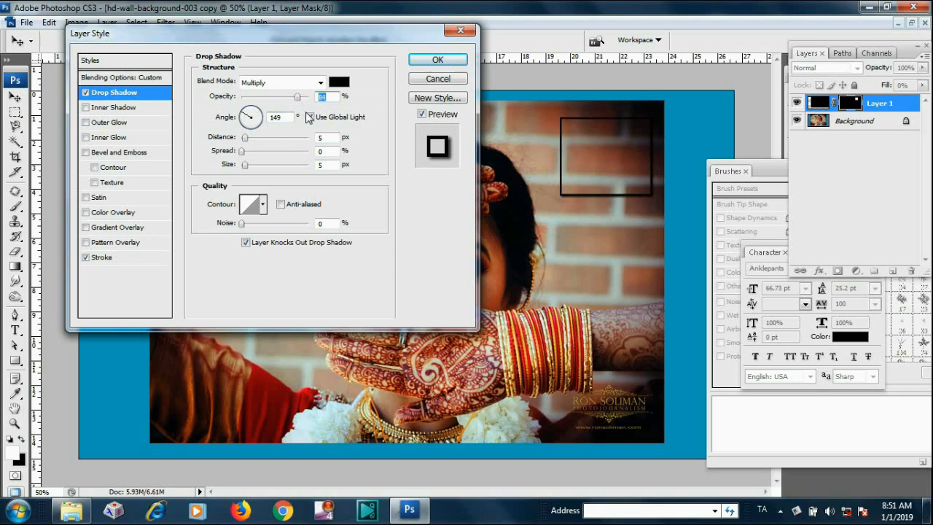
pyautogui.moveTo(247, 141); pyautogui.dragTo(251, 140)
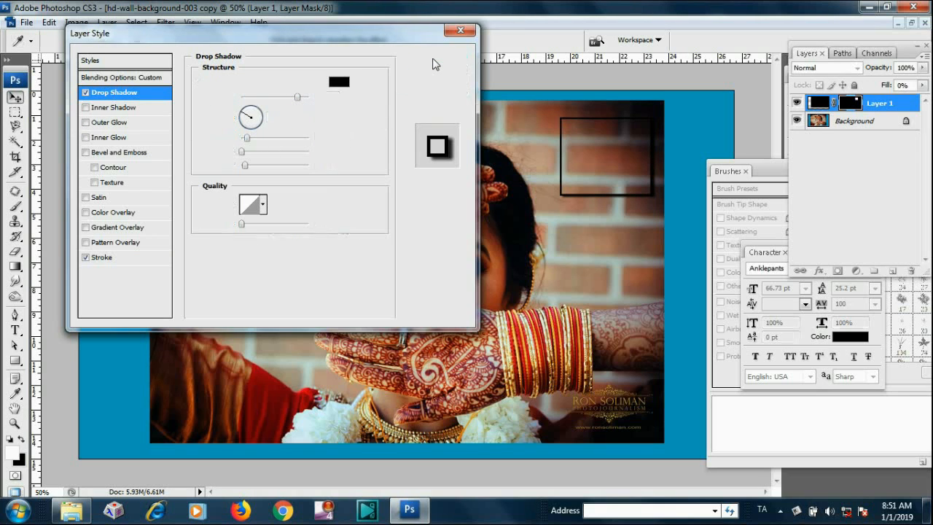
pyautogui.click(433, 62)
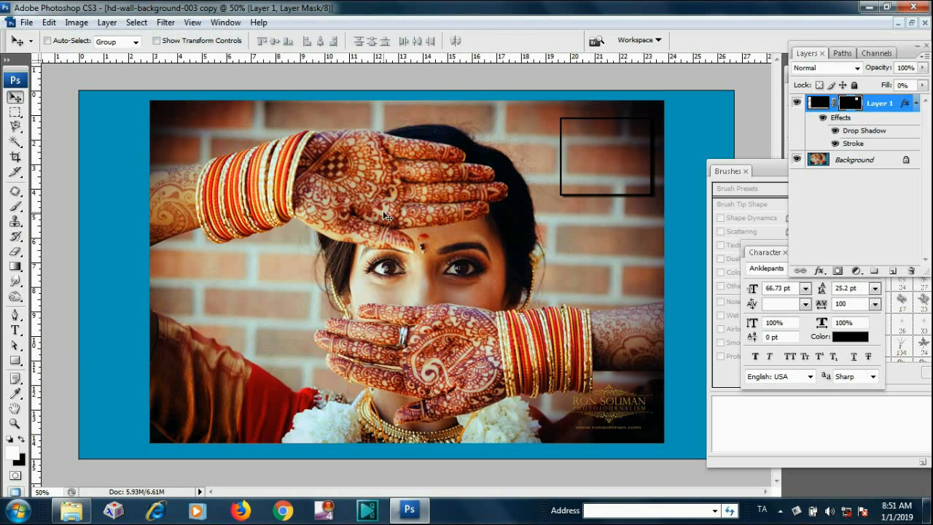
# Cut the entire texture from hd-wall-background-003.jpg and paste it as a new layer into hd-wall-background-003 copy
pyautogui.hotkey('ctrl', 'Tab')
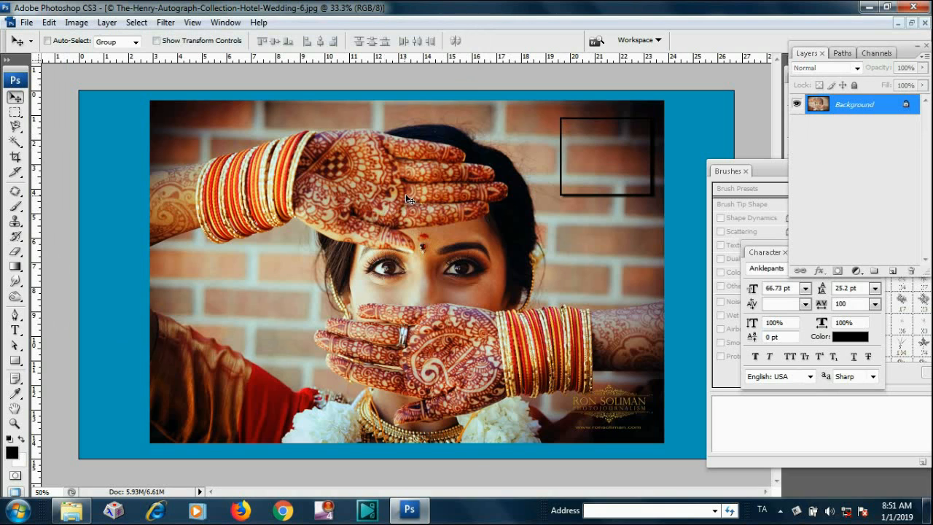
pyautogui.hotkey('ctrl', 'Tab')
pyautogui.hotkey('ctrl', 'a')
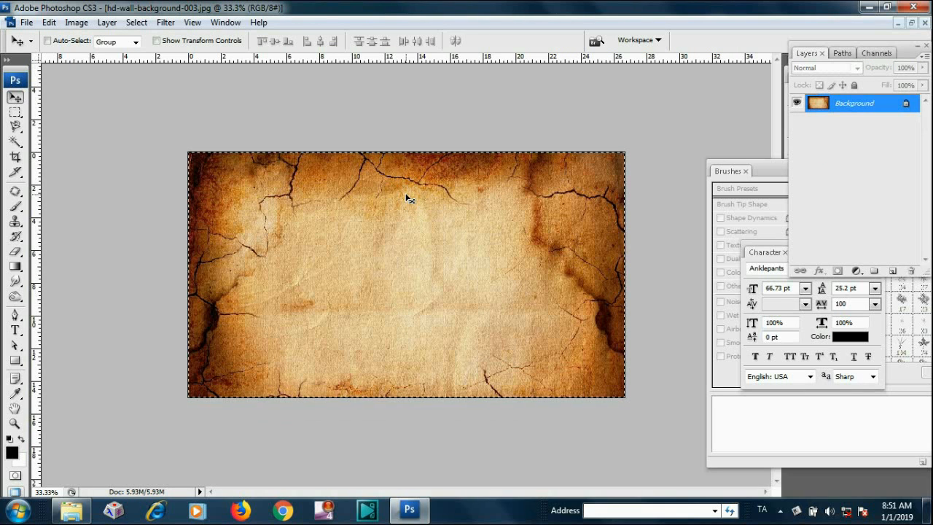
pyautogui.press('Delete')
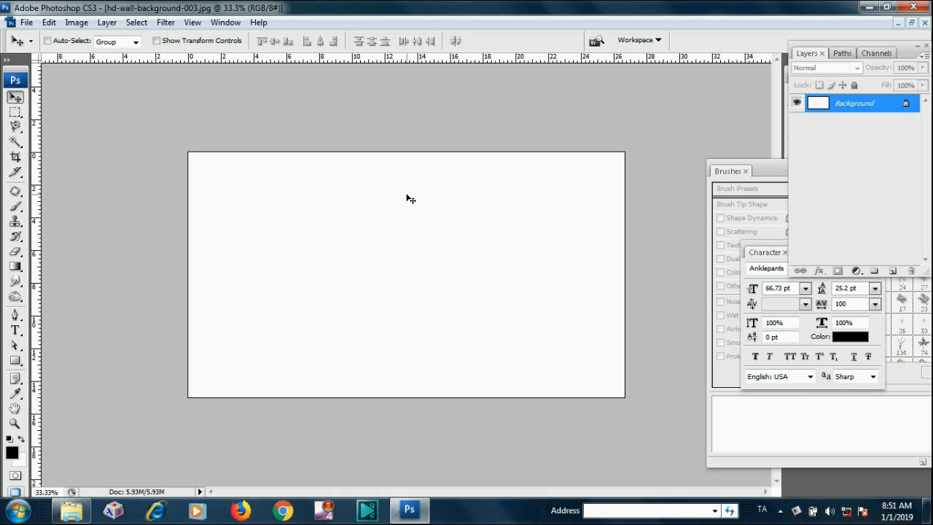
pyautogui.hotkey('ctrl', 'Tab')
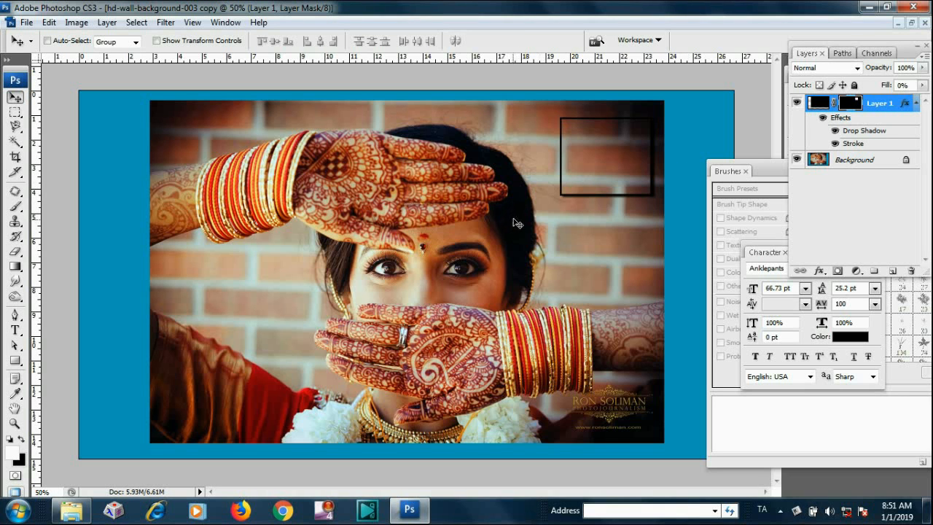
pyautogui.hotkey('ctrl', 'v')
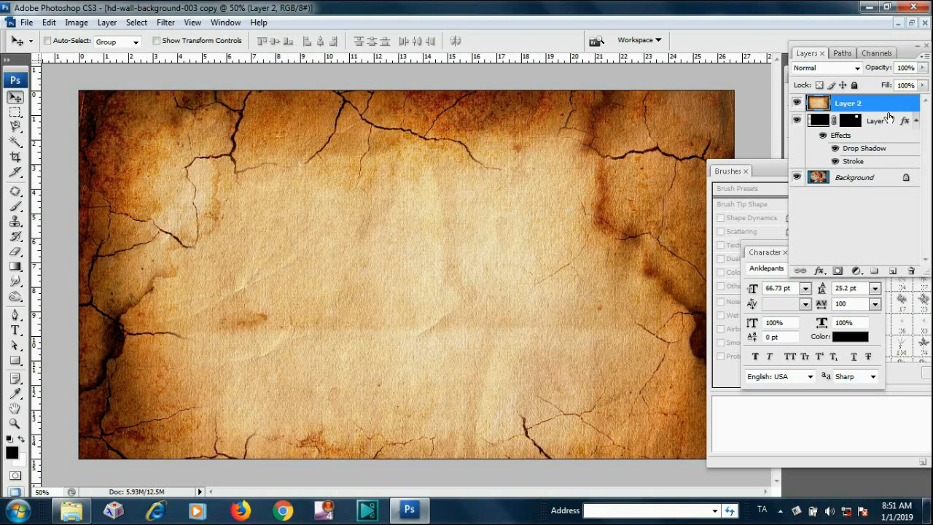
# Place the texture layer beneath Layer 1 and shift the knockout tile slightly upward near the canvas's upper-right corner
pyautogui.moveTo(877, 110); pyautogui.dragTo(873, 170)
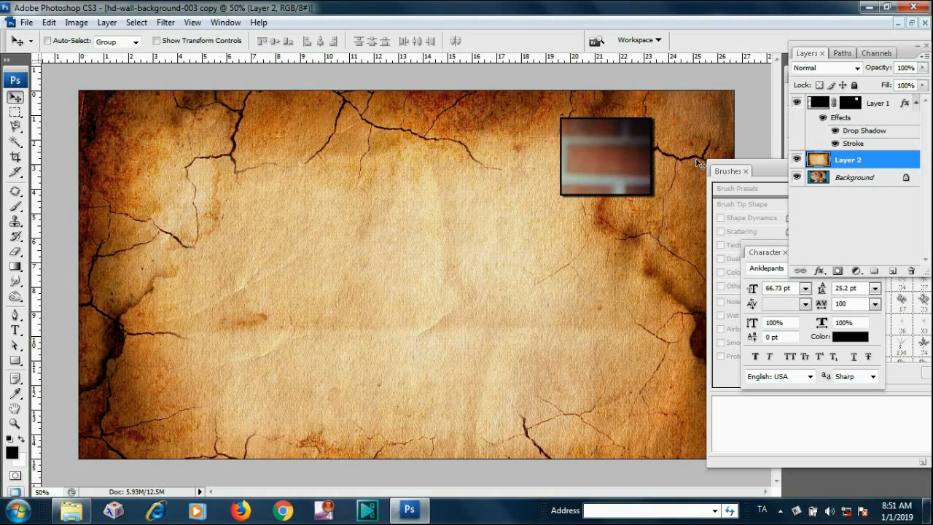
pyautogui.click(888, 113)
pyautogui.moveTo(609, 161)
pyautogui.mouseDown()
pyautogui.moveTo(430, 249)
pyautogui.moveTo(401, 317)
pyautogui.moveTo(464, 259)
pyautogui.moveTo(360, 268)
pyautogui.moveTo(599, 233)
pyautogui.moveTo(582, 156)
pyautogui.moveTo(612, 150)
pyautogui.moveTo(605, 142)
pyautogui.mouseUp()
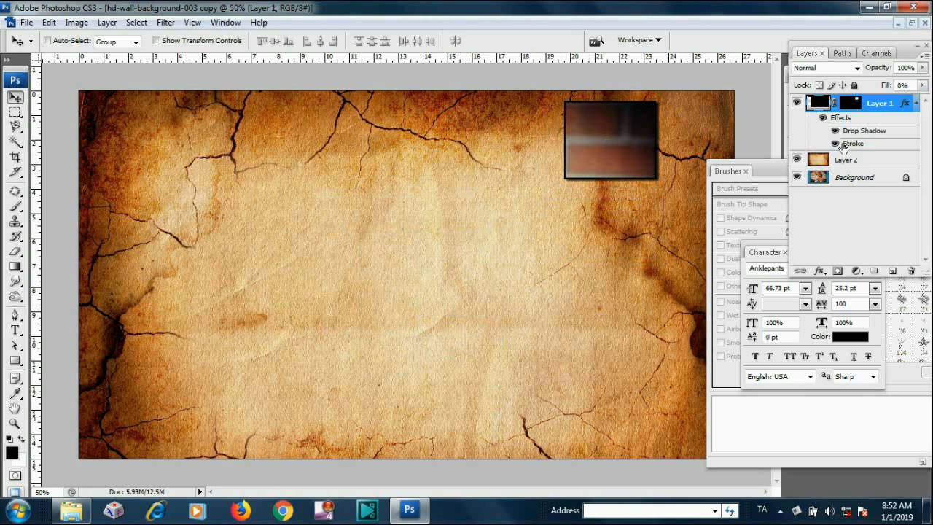
# Duplicate the Layer 1 tile three times and stack the copies below it in a vertical column of four
pyautogui.moveTo(881, 107); pyautogui.dragTo(893, 270)
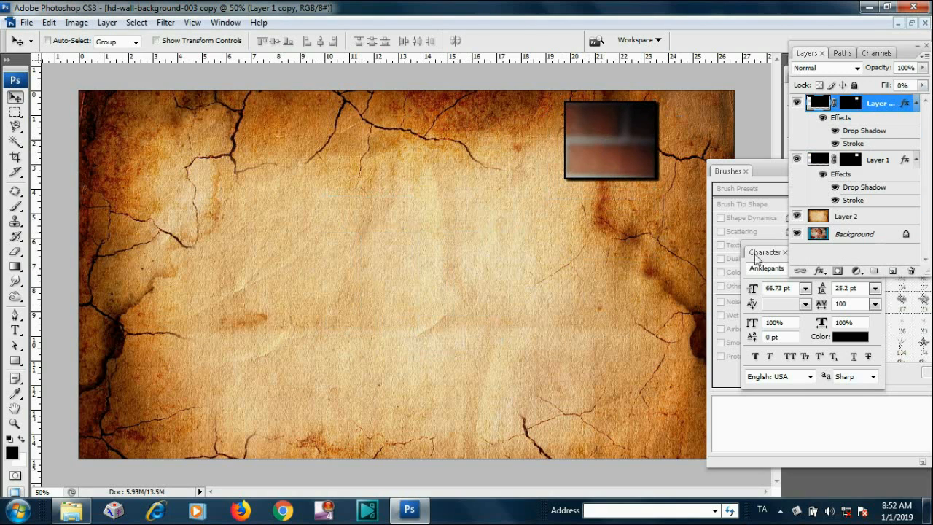
pyautogui.moveTo(605, 141); pyautogui.dragTo(603, 217)
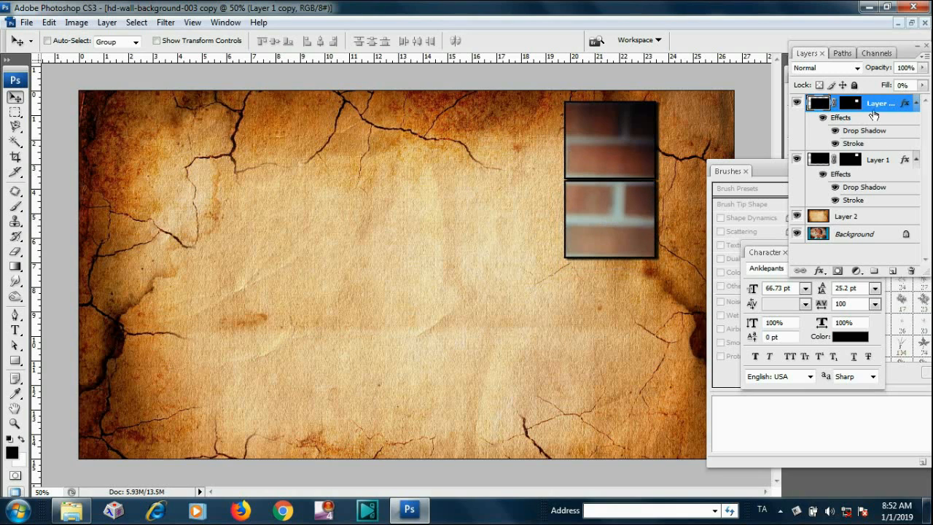
pyautogui.moveTo(633, 204); pyautogui.dragTo(606, 384)
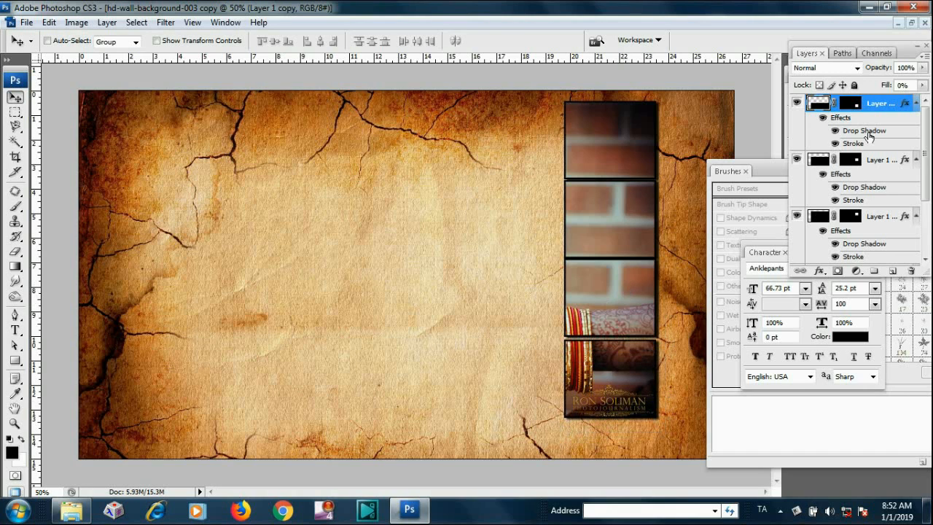
# Select all four tile layers, scale them together to 103.2%, and nudge the column slightly up and left
pyautogui.scroll(-1, 875, 194)
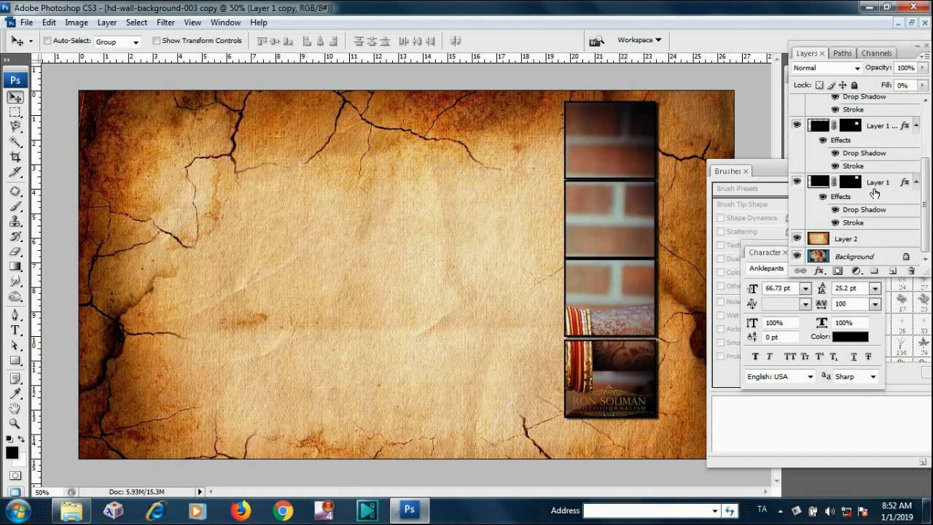
pyautogui.keyDown('shift'); pyautogui.click(876, 184); pyautogui.keyUp('shift')
pyautogui.hotkey('ctrl', 't')
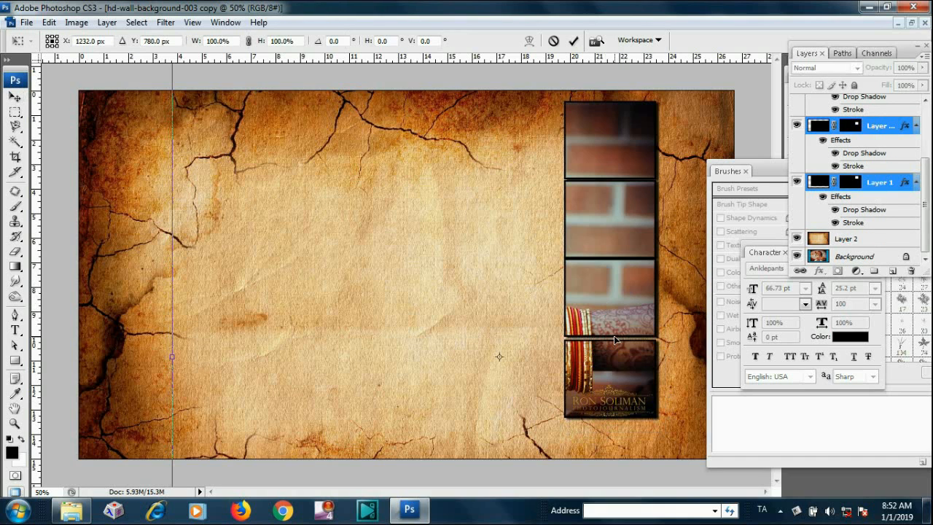
pyautogui.hotkey('ctrl', '-')
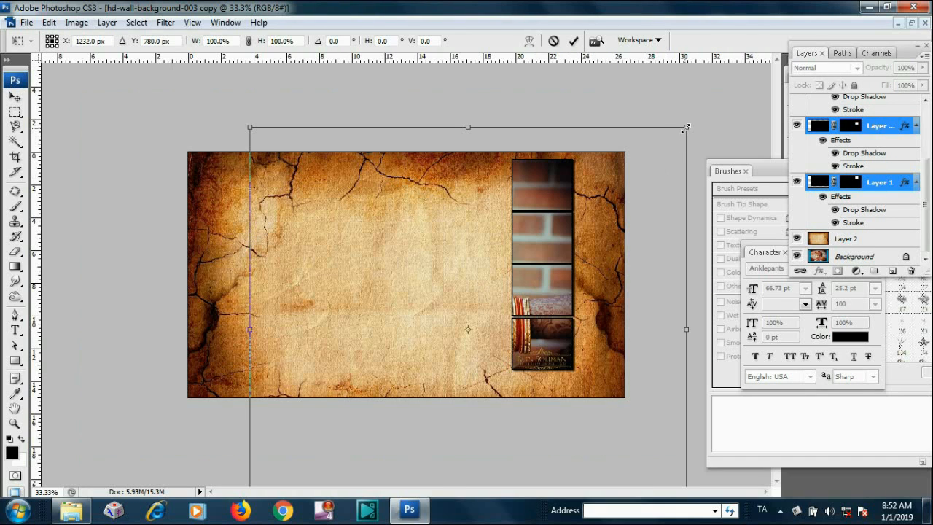
pyautogui.moveTo(686, 128); pyautogui.dragTo(694, 130)
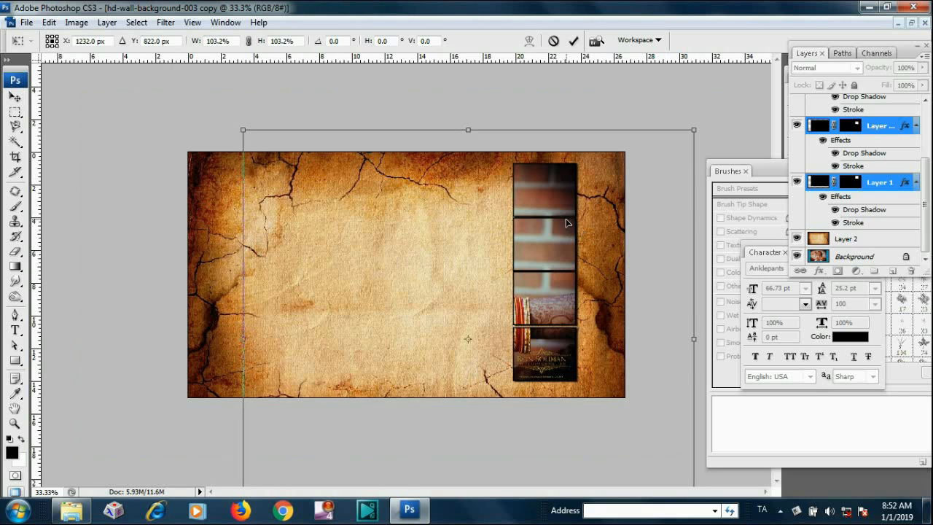
pyautogui.moveTo(567, 222); pyautogui.dragTo(566, 221)
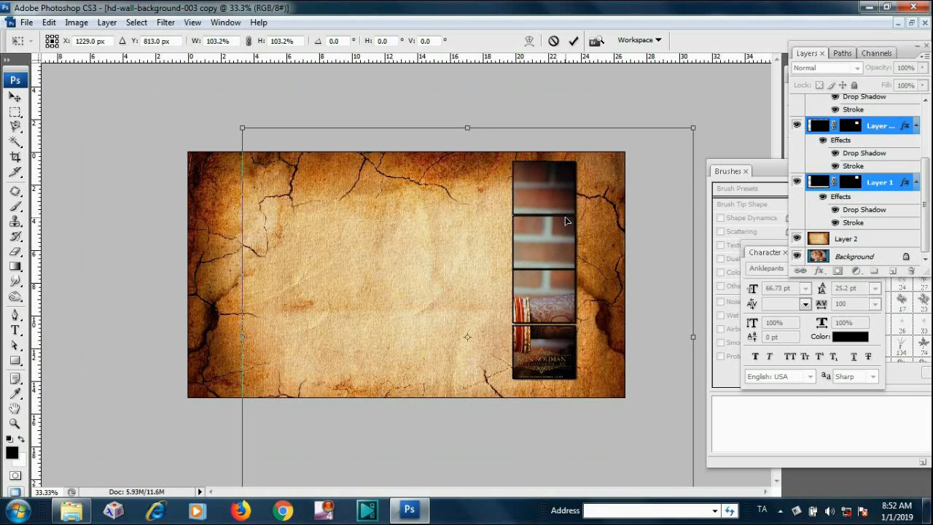
pyautogui.press('Return')
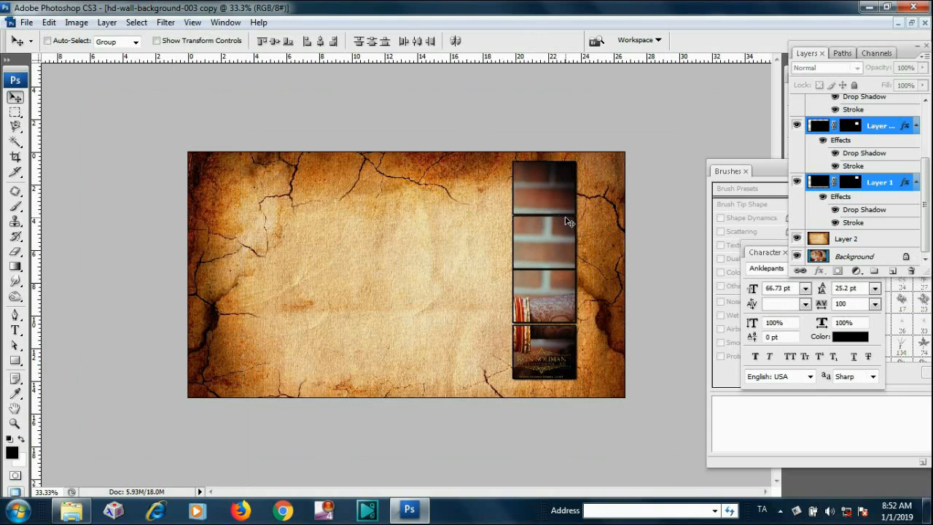
# Duplicate the tiles into a second column just left of the first, then undo the misaligned top copy
pyautogui.hotkey('ctrl', 'space')
pyautogui.click(553, 215)
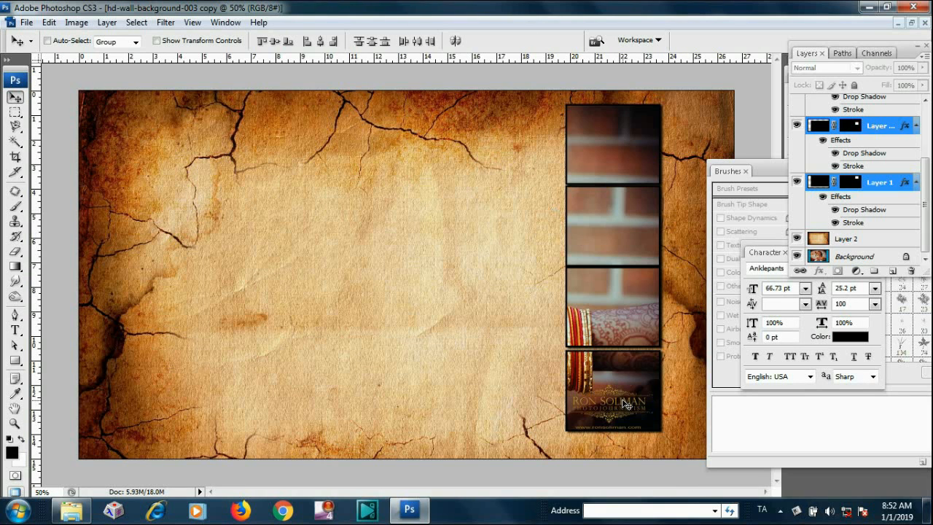
pyautogui.scroll(2, 850, 156)
pyautogui.click(885, 108)
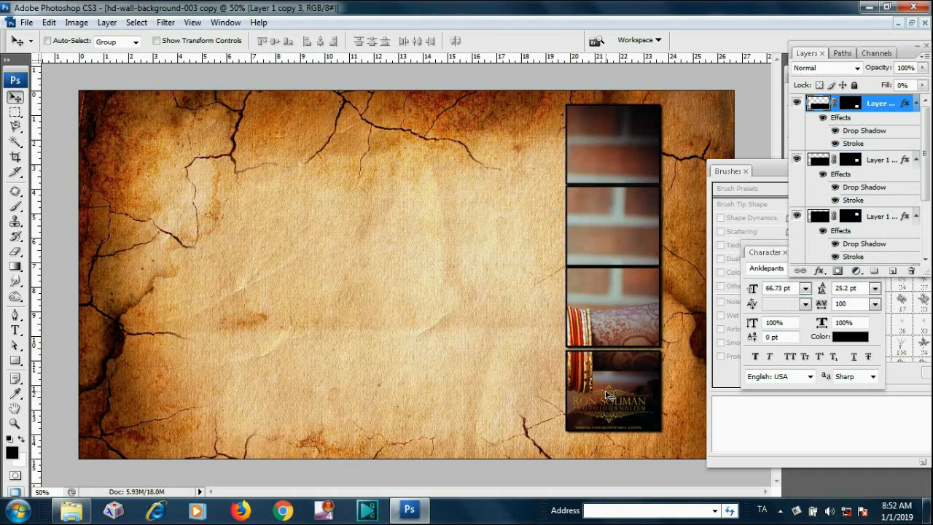
pyautogui.moveTo(590, 329); pyautogui.dragTo(529, 97)
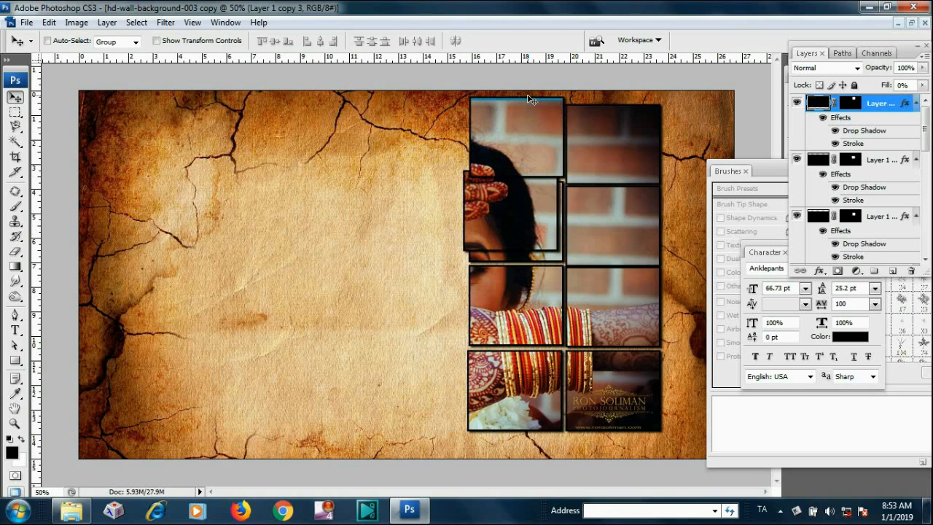
pyautogui.hotkey('ctrl', 'z')
pyautogui.hotkey('ctrl', 'alt', 'z')
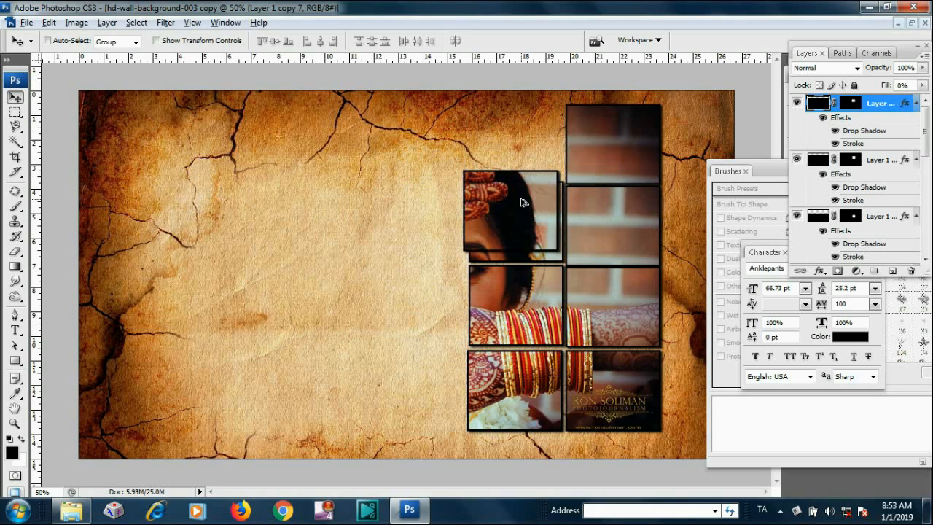
# Complete the second column's top tile, duplicate tiles into a third column of four, and start the fourth column's bottom tile
pyautogui.moveTo(525, 203); pyautogui.dragTo(398, 156)
pyautogui.moveTo(511, 220); pyautogui.dragTo(411, 221)
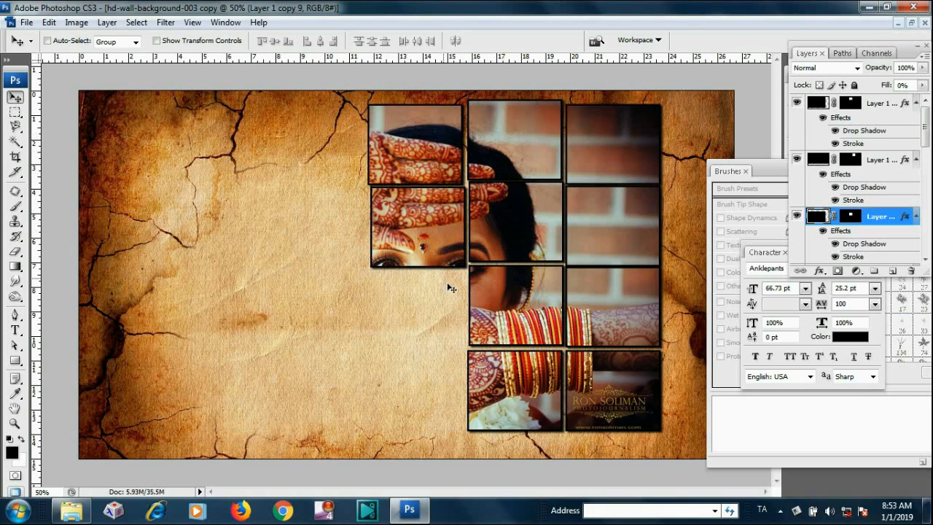
pyautogui.moveTo(491, 300); pyautogui.dragTo(391, 302)
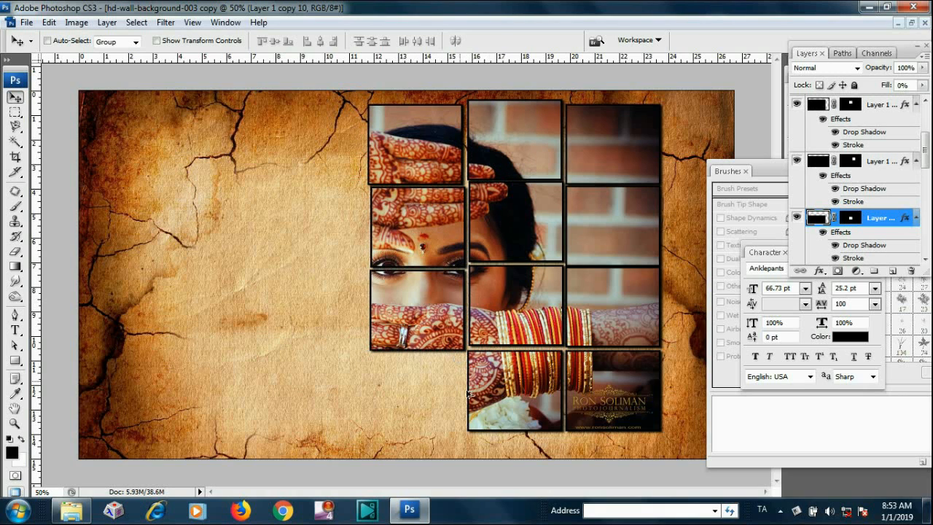
pyautogui.moveTo(516, 395); pyautogui.dragTo(335, 396)
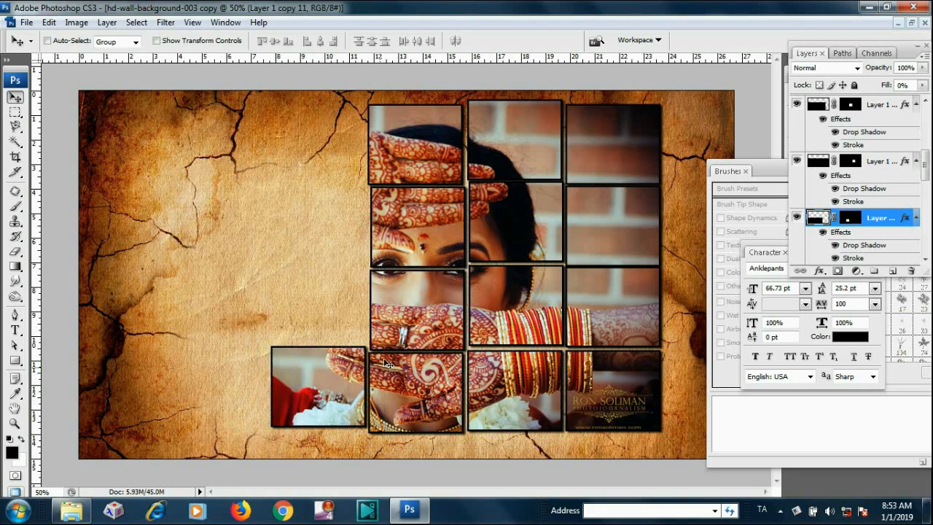
# Duplicate tiles to fill the rest of the fourth column and a fifth column, completing a grid of five by four
pyautogui.moveTo(410, 326); pyautogui.dragTo(308, 311)
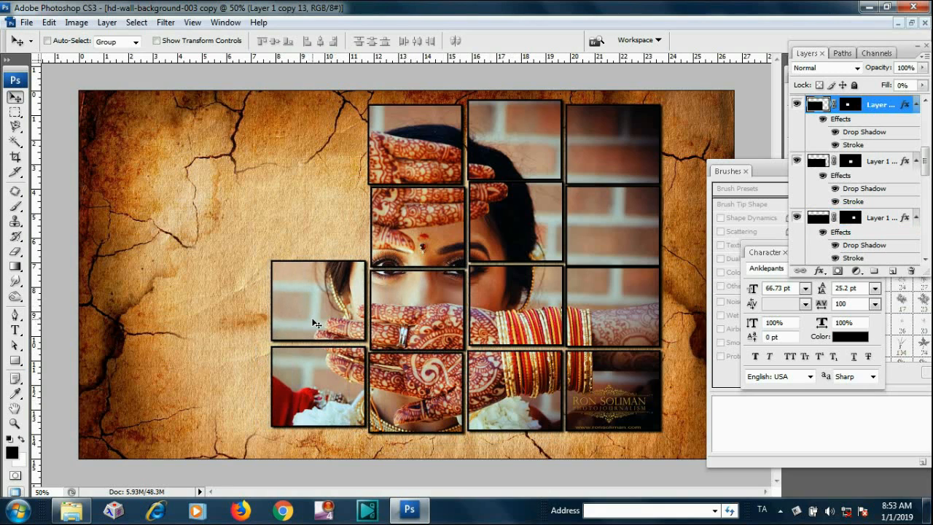
pyautogui.moveTo(405, 226); pyautogui.dragTo(224, 165)
pyautogui.moveTo(326, 221); pyautogui.dragTo(229, 231)
pyautogui.moveTo(306, 286); pyautogui.dragTo(208, 291)
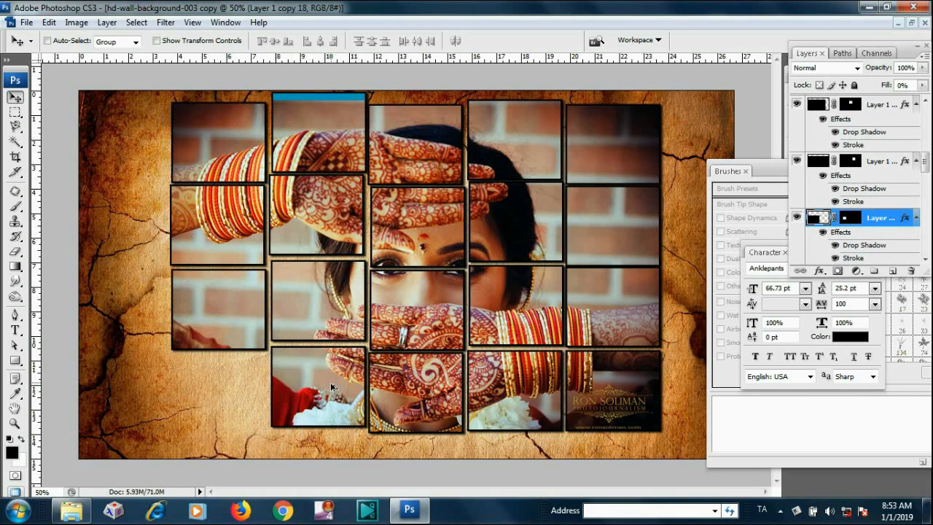
pyautogui.moveTo(334, 387); pyautogui.dragTo(229, 395)
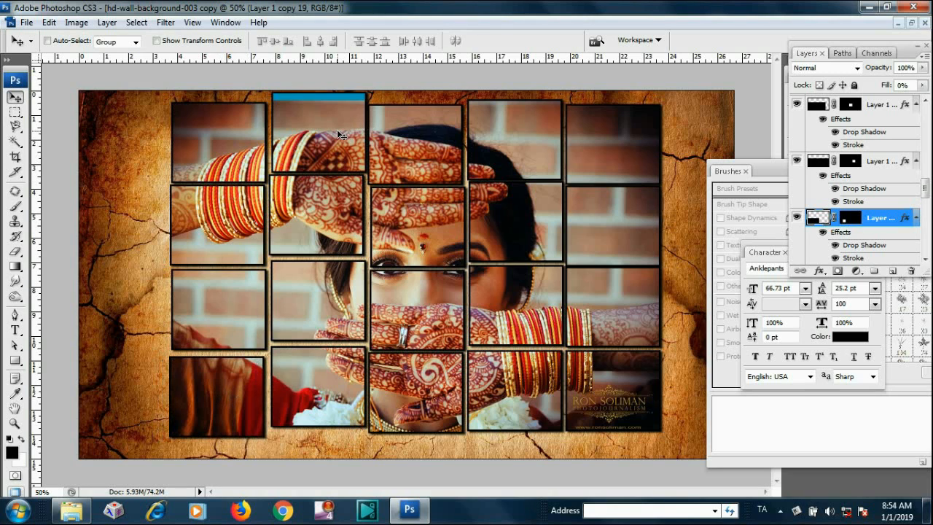
# Add a horizontal guide along the top row's upper edge and align the row's tiles to it
pyautogui.moveTo(337, 123); pyautogui.dragTo(334, 128)
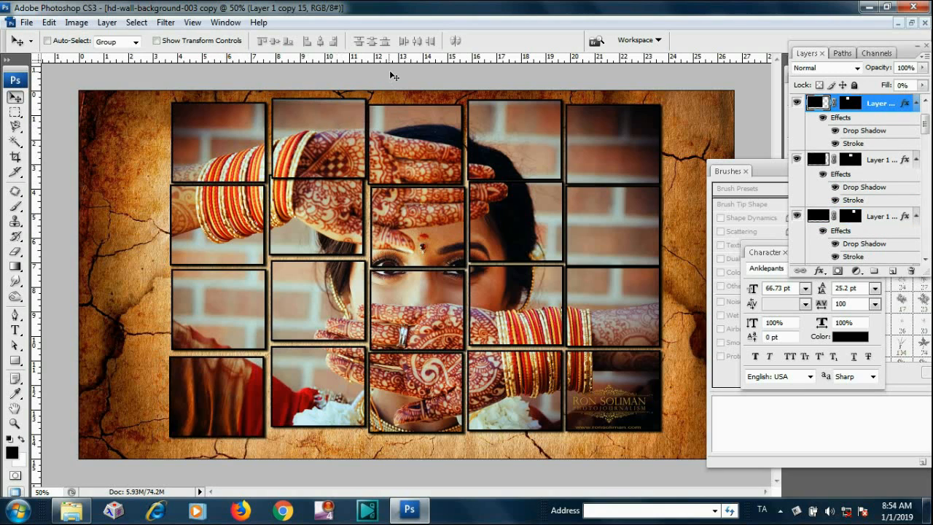
pyautogui.moveTo(398, 62); pyautogui.dragTo(406, 103)
pyautogui.moveTo(337, 133); pyautogui.dragTo(337, 137)
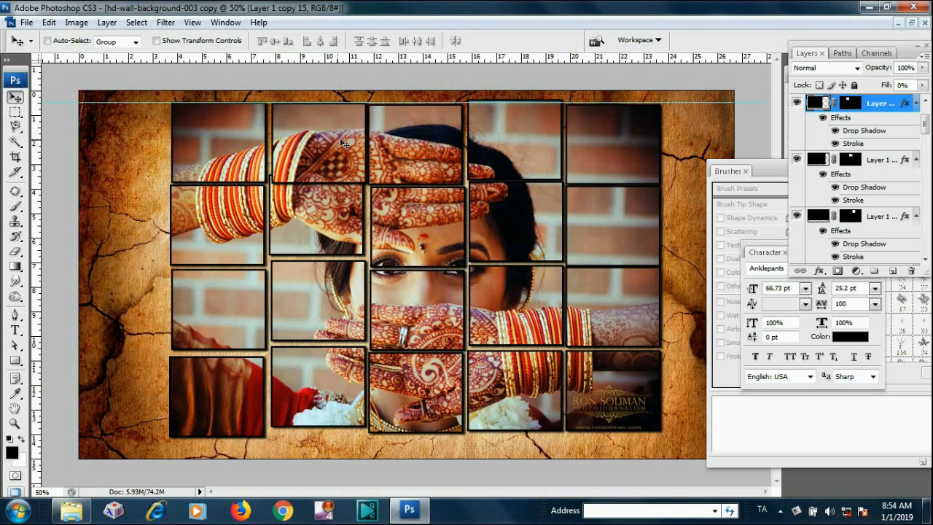
pyautogui.moveTo(421, 127); pyautogui.dragTo(422, 124)
pyautogui.moveTo(501, 135); pyautogui.dragTo(501, 125)
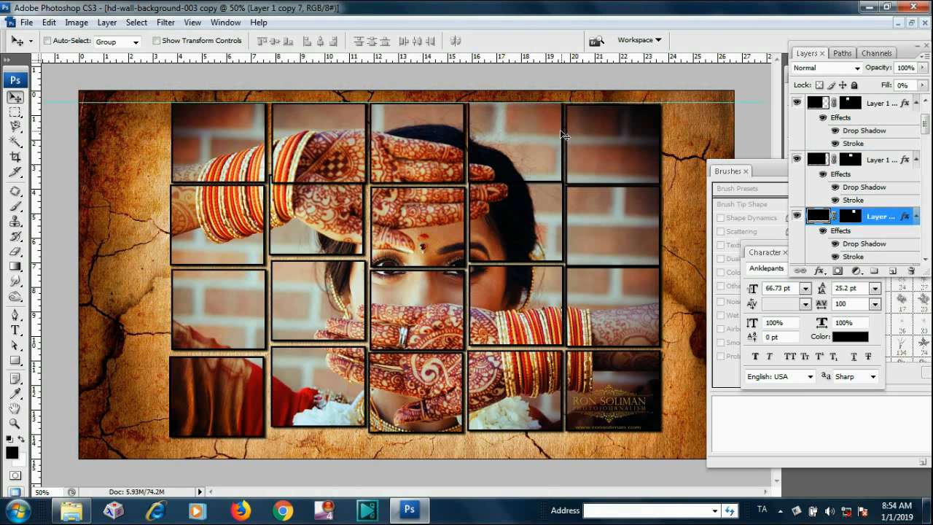
pyautogui.moveTo(600, 138); pyautogui.dragTo(602, 138)
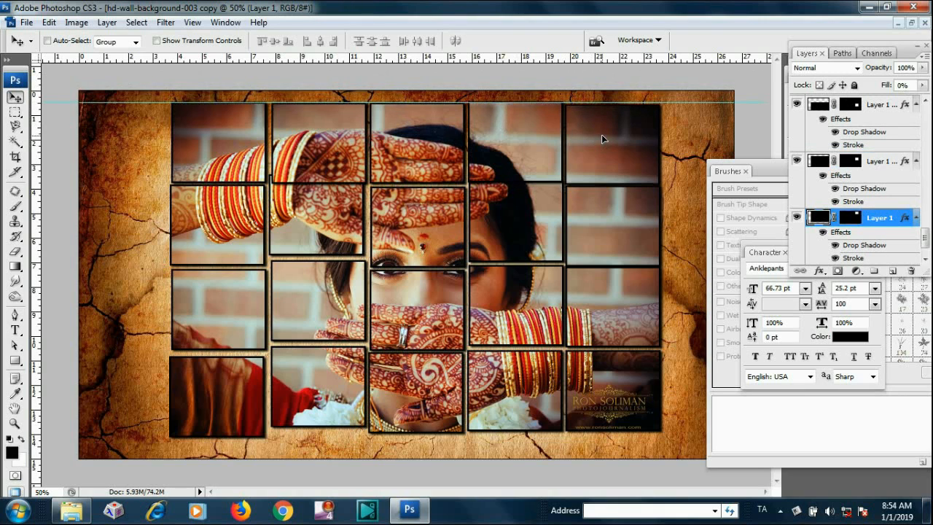
# Shift the leftmost column's four tiles outward to the left, aligning them with a vertical guide and a horizontal guide above the bottom row
pyautogui.moveTo(229, 153); pyautogui.dragTo(213, 153)
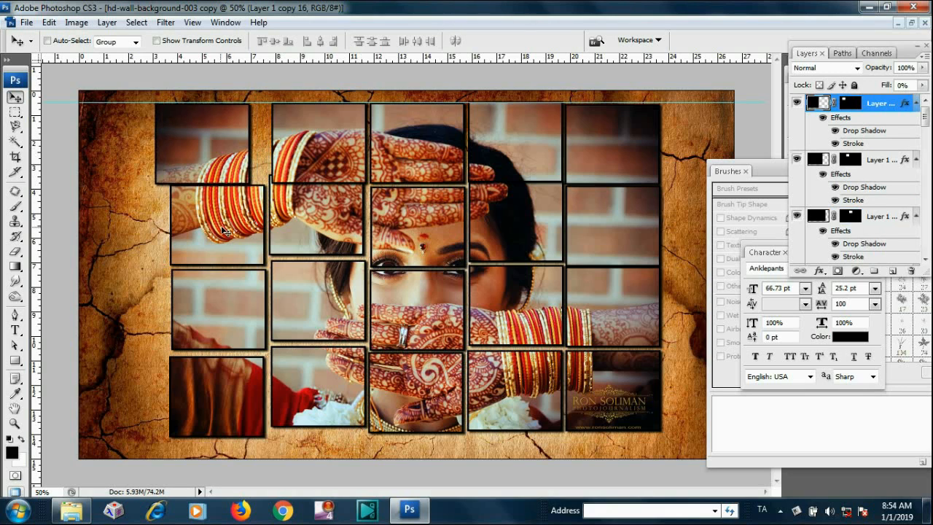
pyautogui.moveTo(232, 235); pyautogui.dragTo(219, 237)
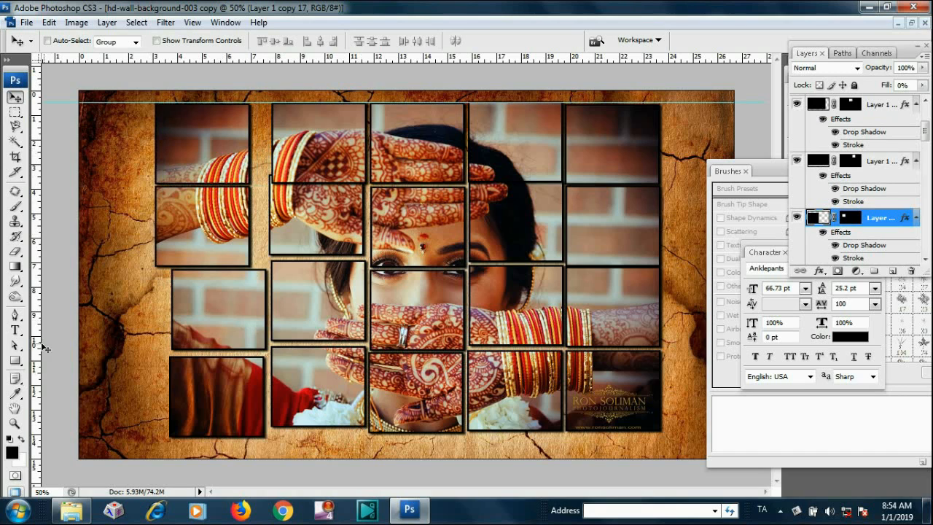
pyautogui.moveTo(38, 350); pyautogui.dragTo(71, 345)
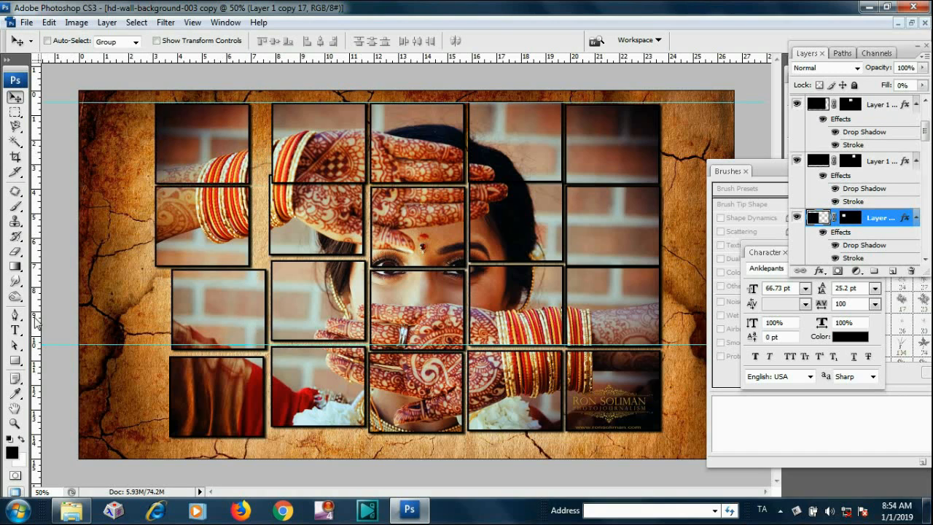
pyautogui.moveTo(36, 320); pyautogui.dragTo(155, 327)
pyautogui.moveTo(229, 320); pyautogui.dragTo(215, 313)
pyautogui.moveTo(225, 399); pyautogui.dragTo(212, 399)
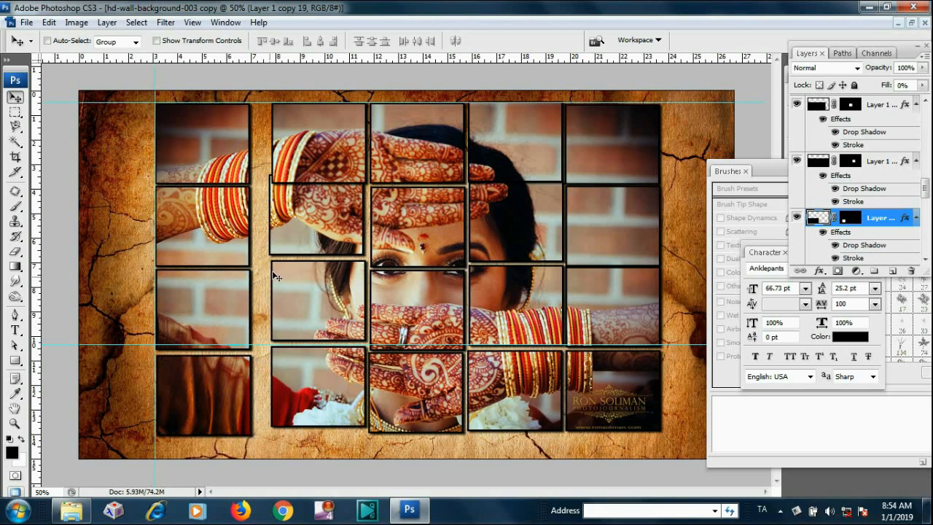
# Move the four tiles of the second column from the left against the first column, level with its rows
pyautogui.moveTo(330, 155); pyautogui.dragTo(311, 156)
pyautogui.moveTo(342, 225)
pyautogui.mouseDown()
pyautogui.moveTo(342, 235)
pyautogui.moveTo(327, 231)
pyautogui.mouseUp()
pyautogui.moveTo(340, 285); pyautogui.dragTo(320, 299)
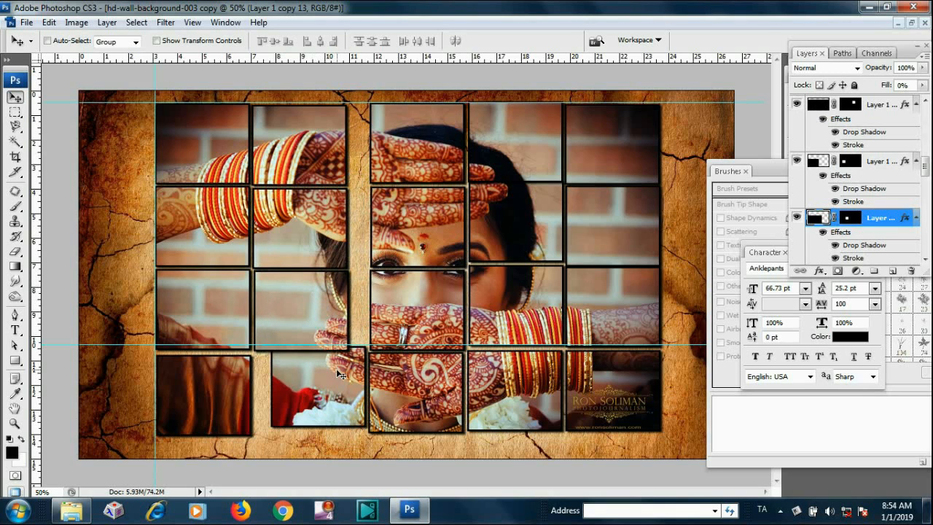
pyautogui.moveTo(336, 368)
pyautogui.mouseDown()
pyautogui.moveTo(331, 384)
pyautogui.moveTo(321, 376)
pyautogui.mouseUp()
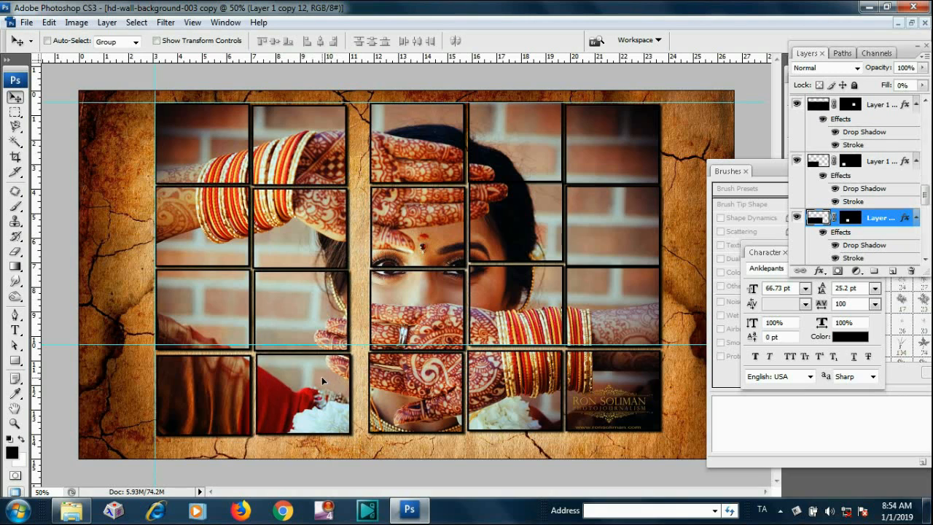
# Move the middle column's four tiles left against the second column and nudge the bottom tile down into line
pyautogui.moveTo(436, 135); pyautogui.dragTo(415, 137)
pyautogui.moveTo(435, 204); pyautogui.dragTo(416, 205)
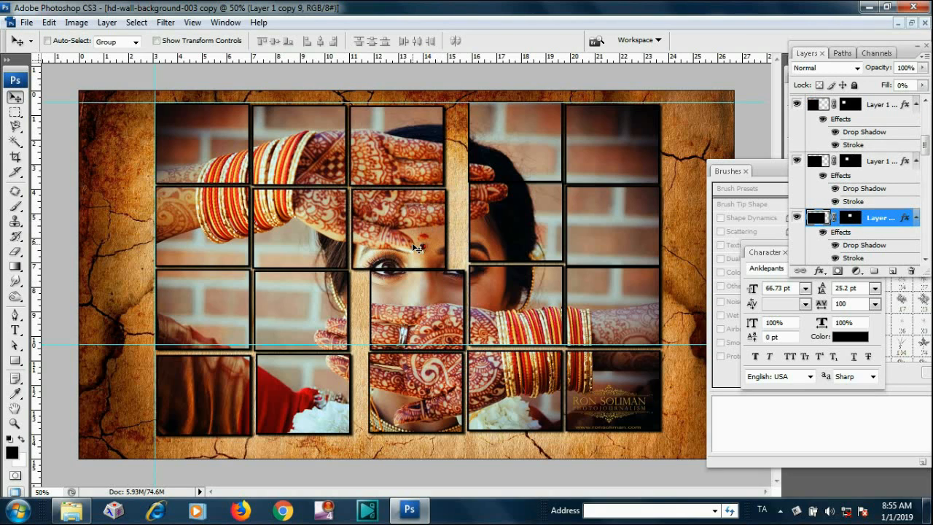
pyautogui.moveTo(417, 247); pyautogui.dragTo(415, 247)
pyautogui.moveTo(430, 310); pyautogui.dragTo(411, 314)
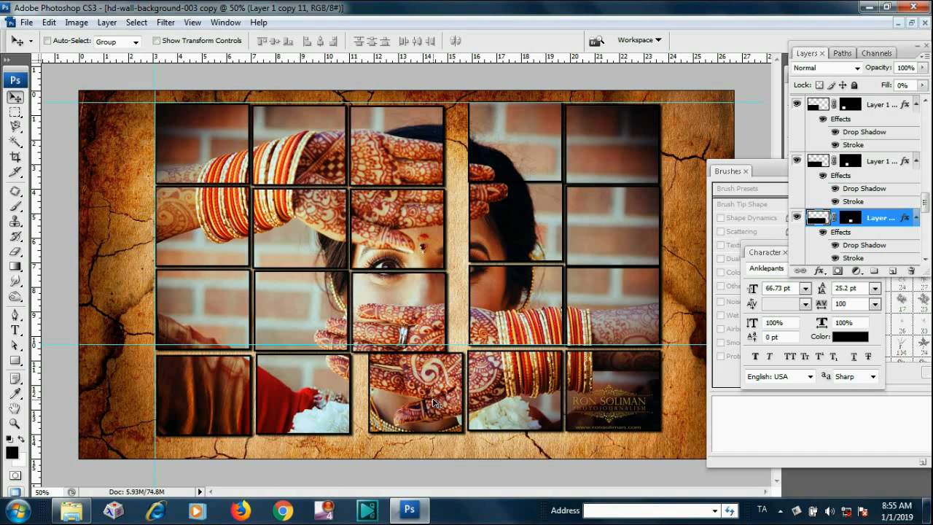
pyautogui.moveTo(432, 398); pyautogui.dragTo(418, 404)
pyautogui.press('Down')
pyautogui.press('Down')
pyautogui.press('Down')
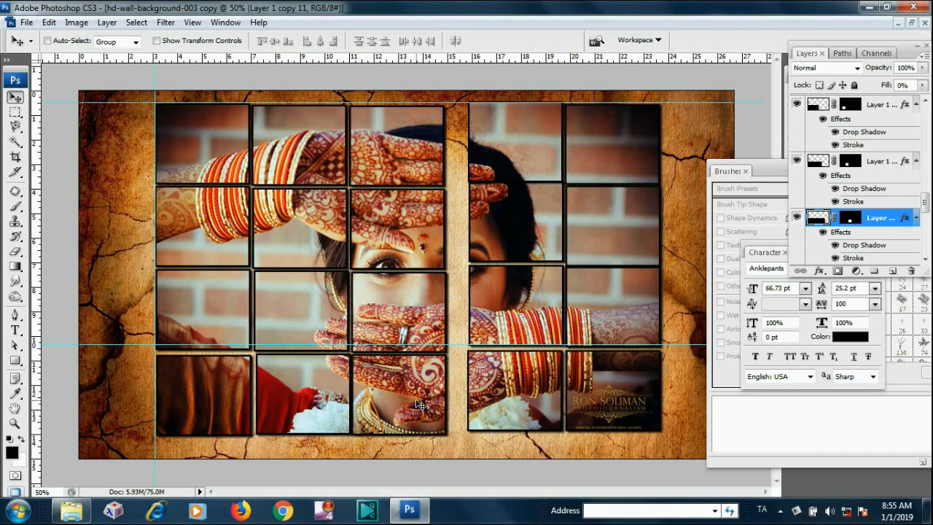
# Move the four tiles of the fourth column from the left against the middle column, nudging the bottom tile slightly left
pyautogui.moveTo(500, 156); pyautogui.dragTo(482, 159)
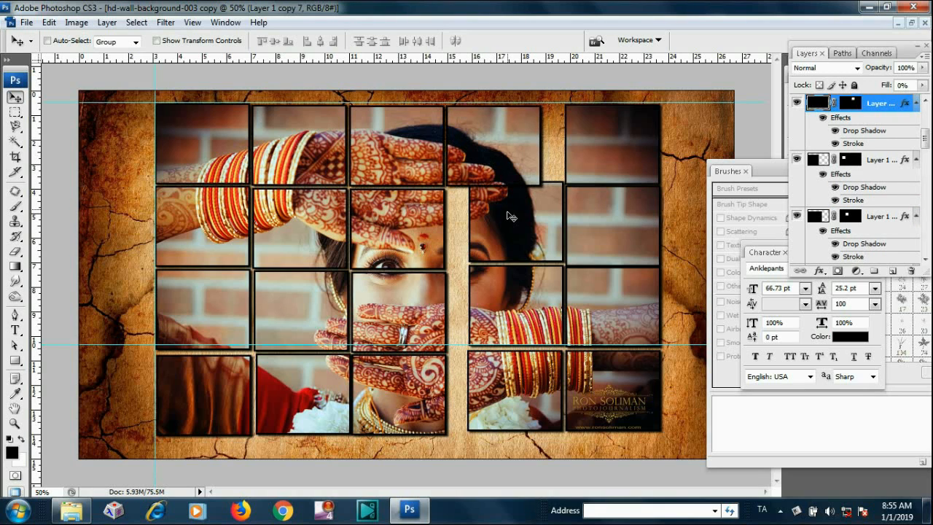
pyautogui.keyDown('ctrl'); pyautogui.click(531, 223); pyautogui.keyUp('ctrl')
pyautogui.moveTo(531, 223); pyautogui.dragTo(510, 229)
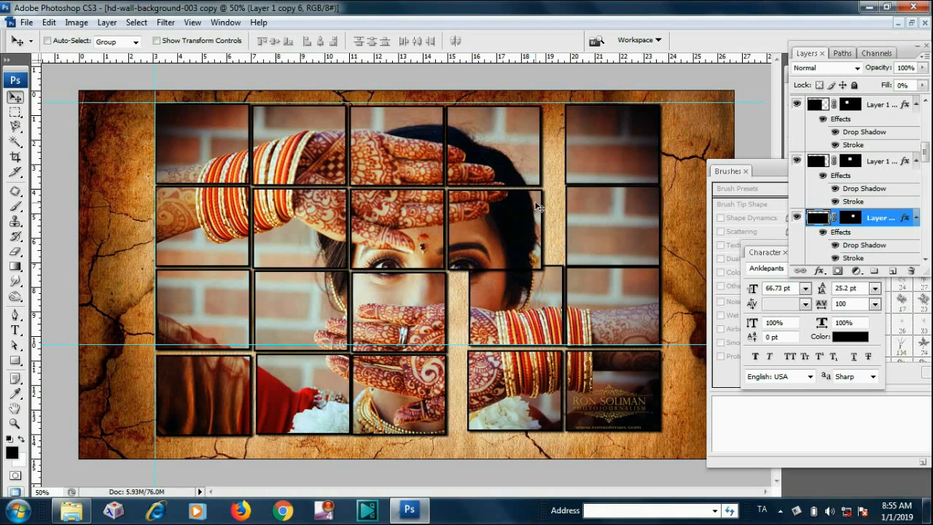
pyautogui.moveTo(551, 297); pyautogui.dragTo(523, 307)
pyautogui.moveTo(540, 391); pyautogui.dragTo(516, 393)
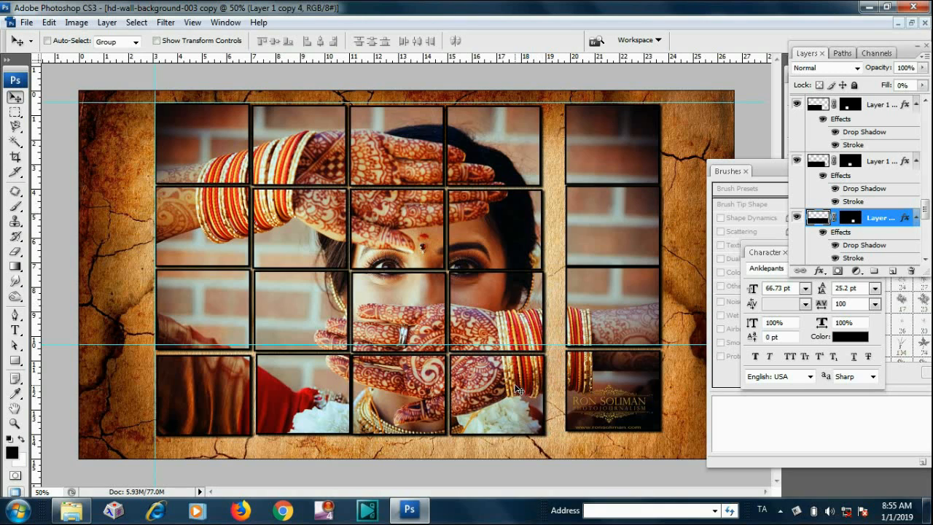
pyautogui.press('Left')
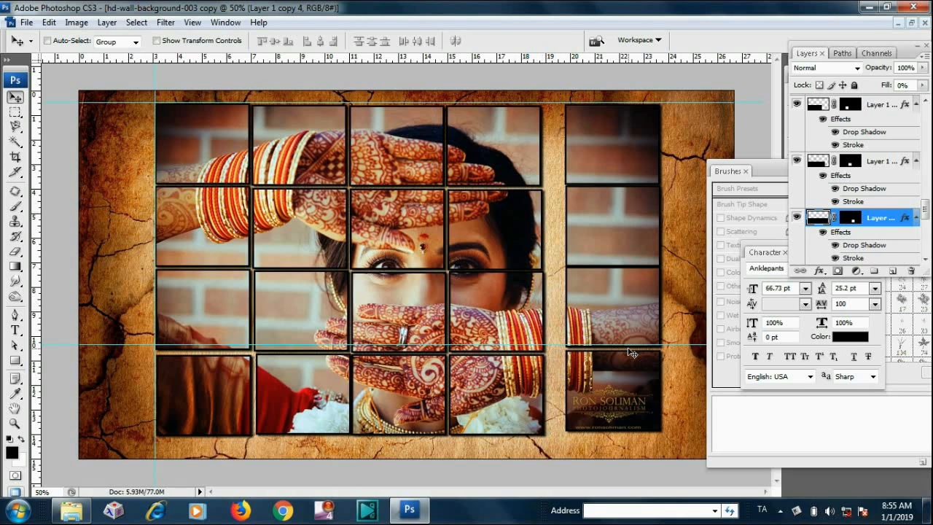
# Move the rightmost column's four tiles left and slightly down to close the gap beside the fourth column
pyautogui.moveTo(611, 133)
pyautogui.mouseDown()
pyautogui.moveTo(618, 154)
pyautogui.moveTo(593, 139)
pyautogui.mouseUp()
pyautogui.moveTo(610, 209); pyautogui.dragTo(589, 215)
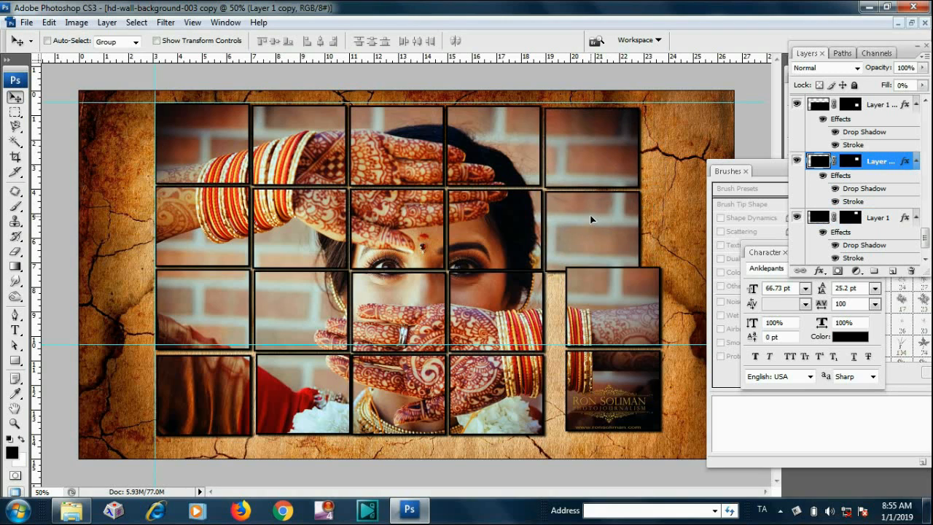
pyautogui.moveTo(630, 305); pyautogui.dragTo(619, 303)
pyautogui.moveTo(636, 386); pyautogui.dragTo(621, 394)
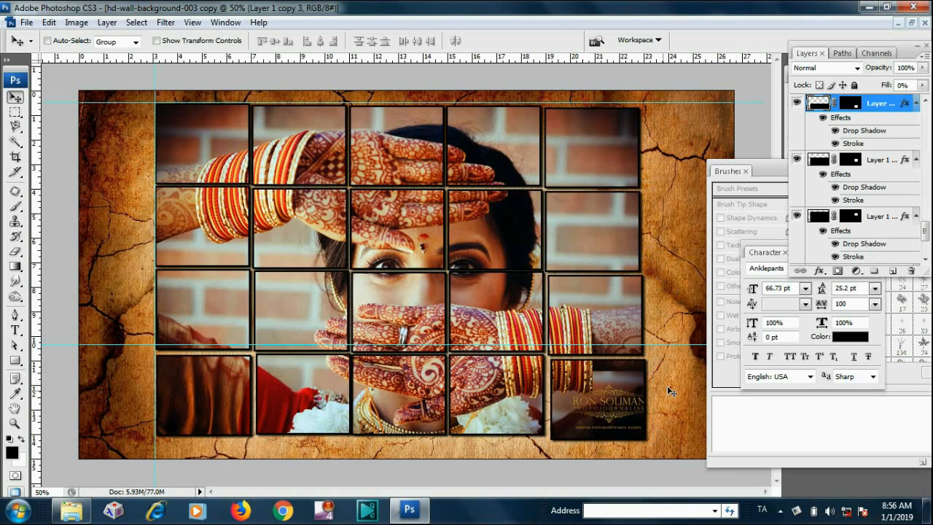
# Rotate the second tile of the rightmost column by -2.2° and shift it slightly to the right
pyautogui.keyDown('ctrl'); pyautogui.click(611, 222); pyautogui.keyUp('ctrl')
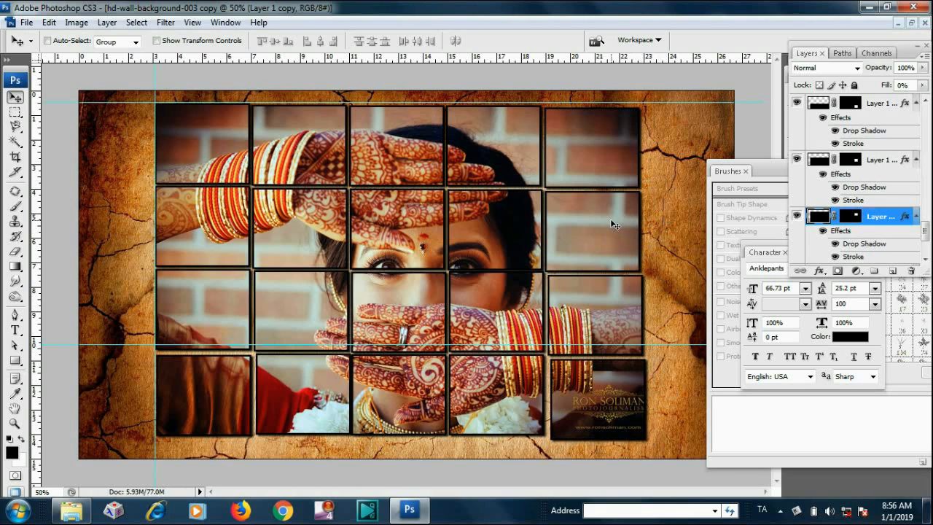
pyautogui.hotkey('ctrl', 't')
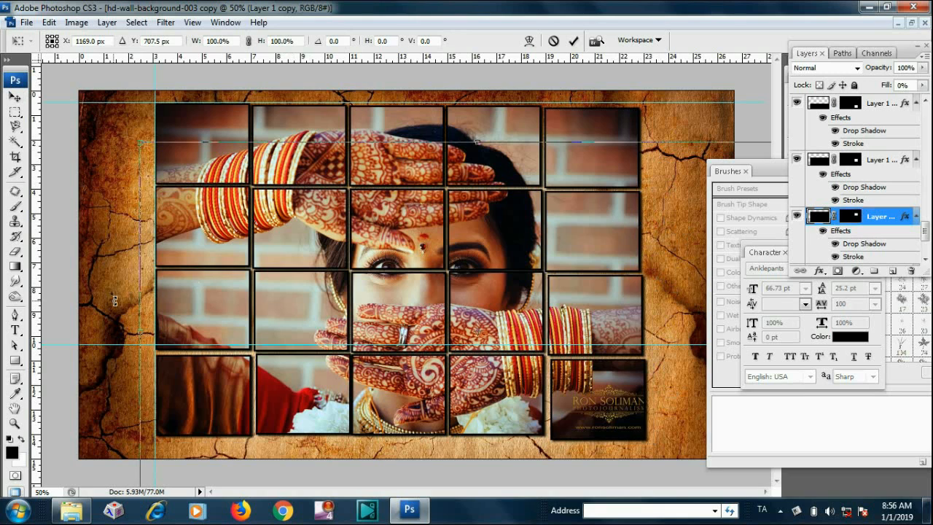
pyautogui.moveTo(114, 300); pyautogui.dragTo(115, 314)
pyautogui.moveTo(570, 241); pyautogui.dragTo(575, 237)
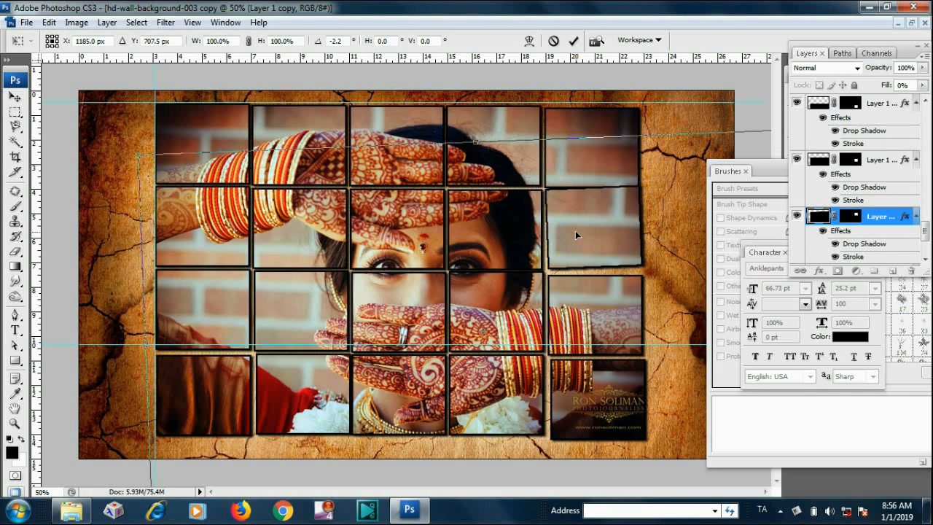
pyautogui.press('Return')
# Rotate the third tile of the rightmost column by 2.2° and move it up against the tile above
pyautogui.keyDown('ctrl'); pyautogui.click(604, 307); pyautogui.keyUp('ctrl')
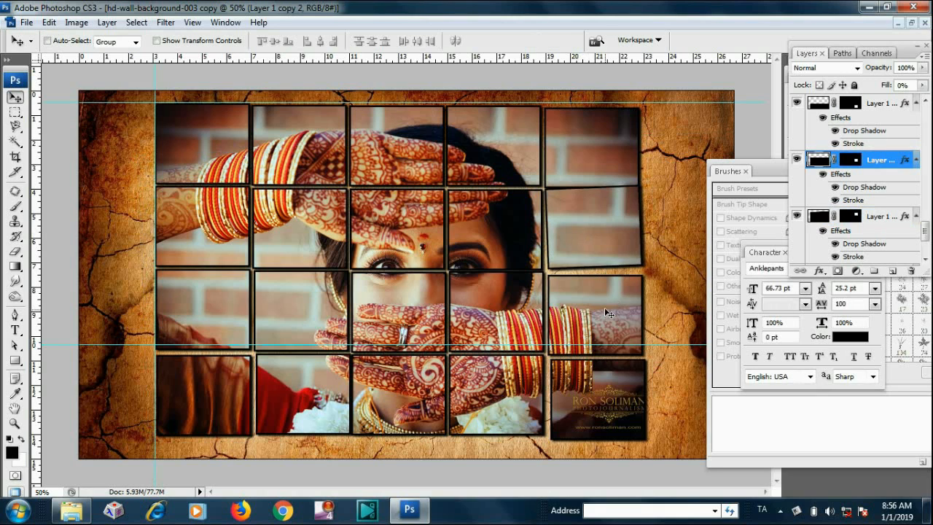
pyautogui.moveTo(604, 307); pyautogui.dragTo(605, 302)
pyautogui.hotkey('ctrl', 't')
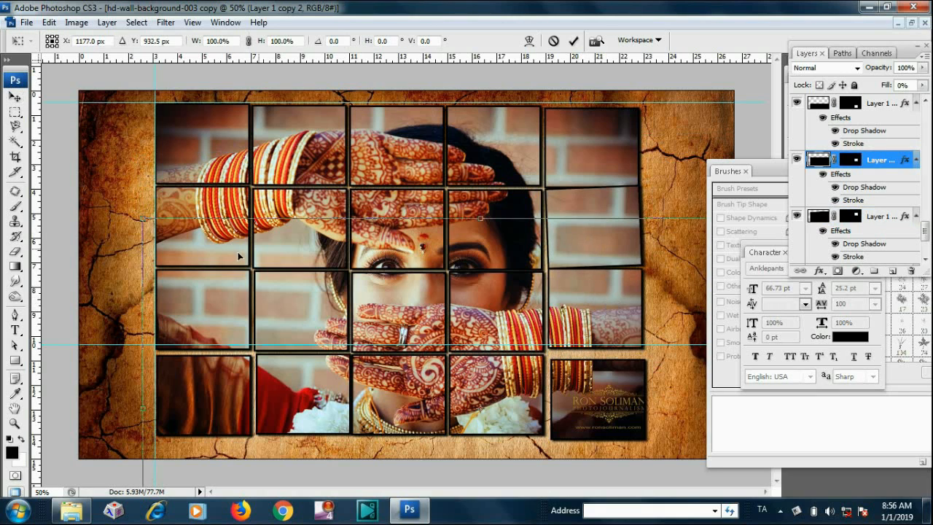
pyautogui.moveTo(317, 173); pyautogui.dragTo(499, 278)
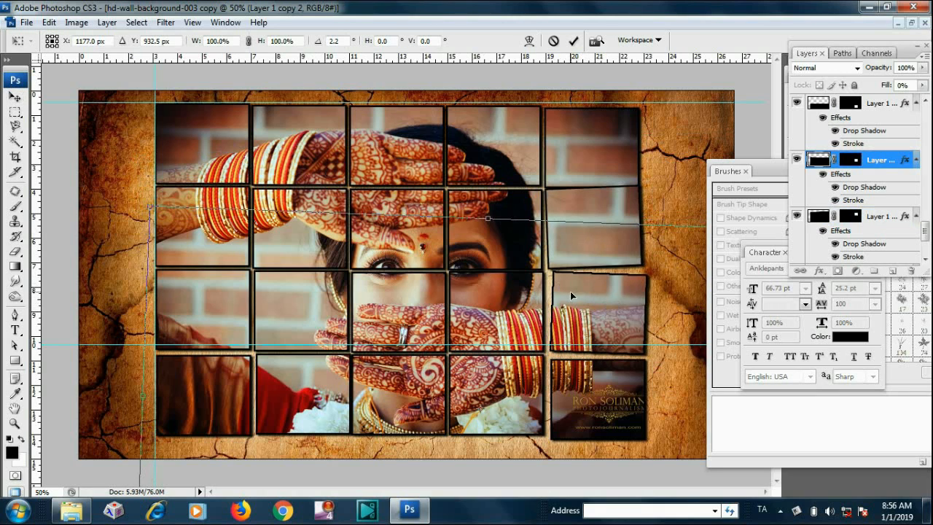
pyautogui.moveTo(570, 291); pyautogui.dragTo(564, 284)
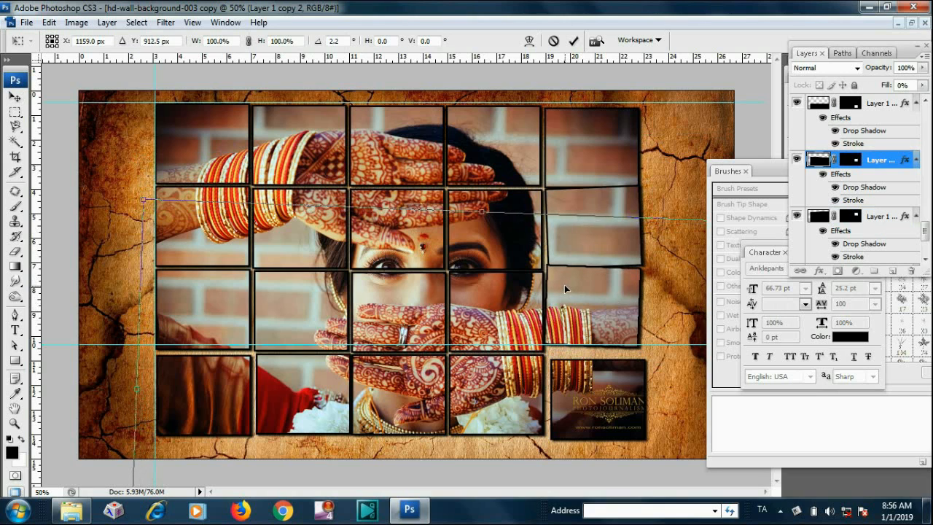
pyautogui.press('Return')
# Rotate the bottom tile of the rightmost column by -1.9° and move it up against the third tile
pyautogui.keyDown('ctrl'); pyautogui.click(602, 387); pyautogui.keyUp('ctrl')
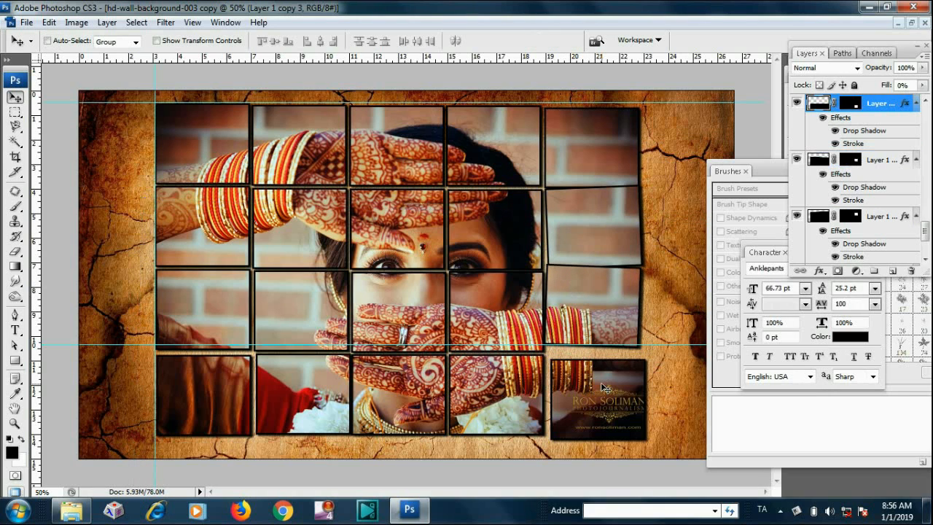
pyautogui.hotkey('ctrl', 't')
pyautogui.moveTo(659, 276); pyautogui.dragTo(656, 272)
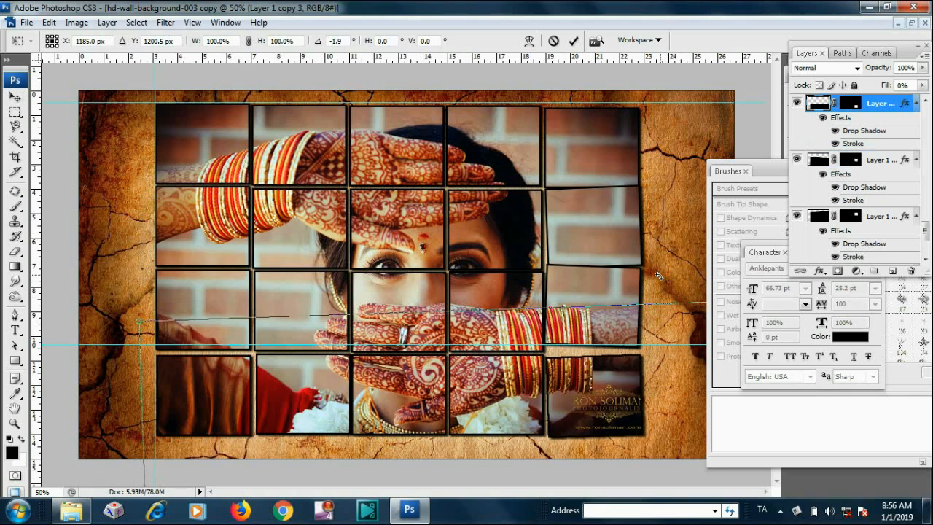
pyautogui.moveTo(624, 416); pyautogui.dragTo(624, 406)
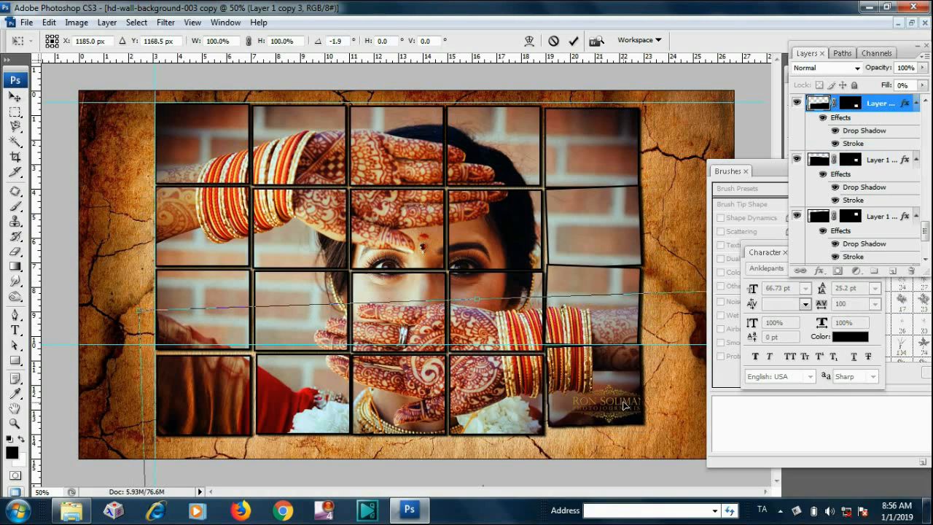
pyautogui.press('Return')
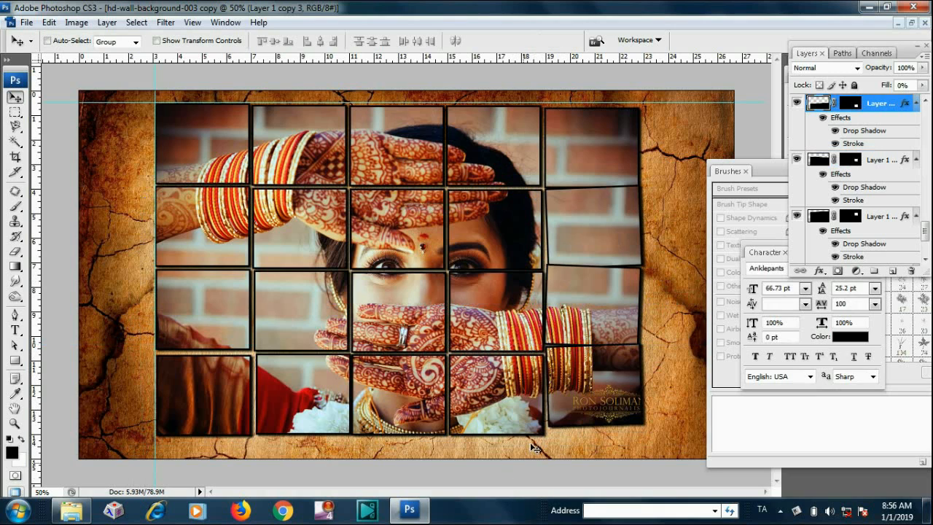
# Shift the top tile of the fourth column slightly right and tilt it very slightly counter-clockwise
pyautogui.keyDown('ctrl'); pyautogui.click(516, 153); pyautogui.keyUp('ctrl')
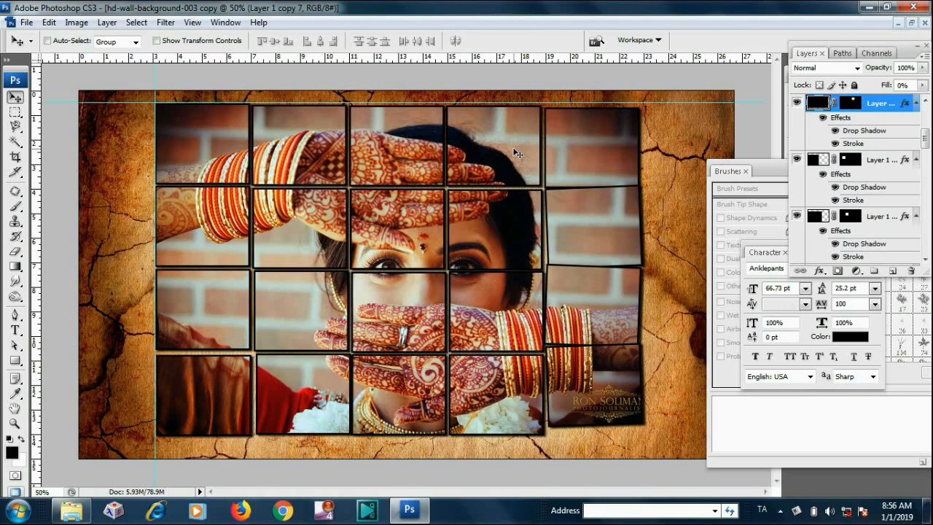
pyautogui.hotkey('ctrl', 't')
pyautogui.moveTo(504, 149); pyautogui.dragTo(508, 149)
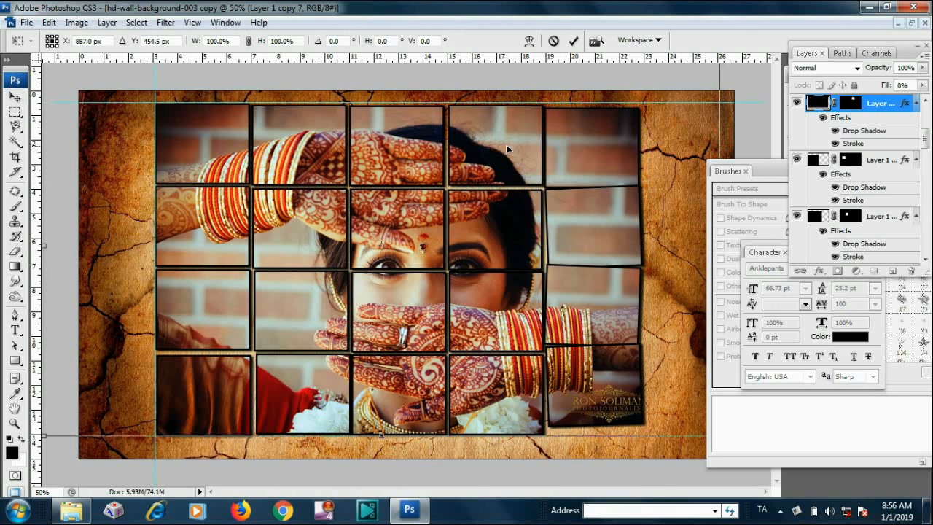
pyautogui.moveTo(739, 123); pyautogui.dragTo(739, 118)
pyautogui.press('Return')
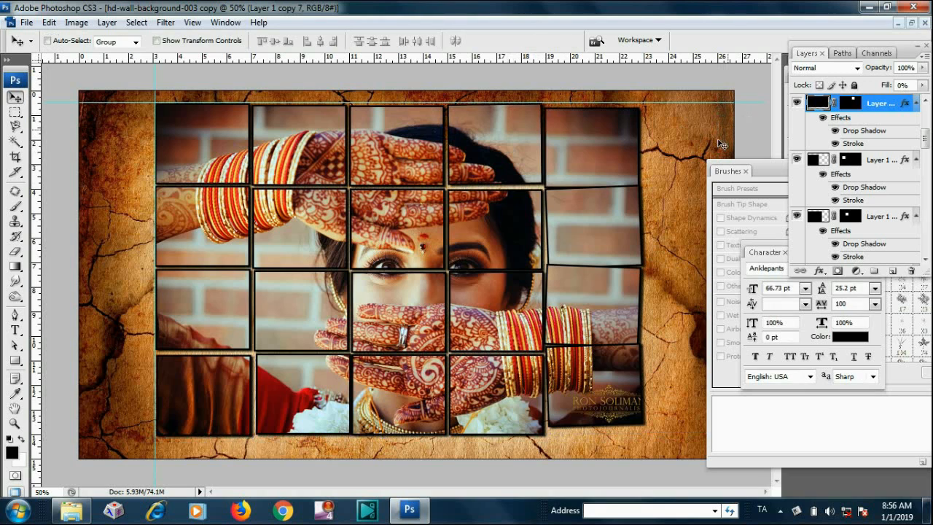
# Rotate the second tile of the fourth column by 0.8°
pyautogui.keyDown('ctrl'); pyautogui.click(516, 240); pyautogui.keyUp('ctrl')
pyautogui.hotkey('ctrl', 't')
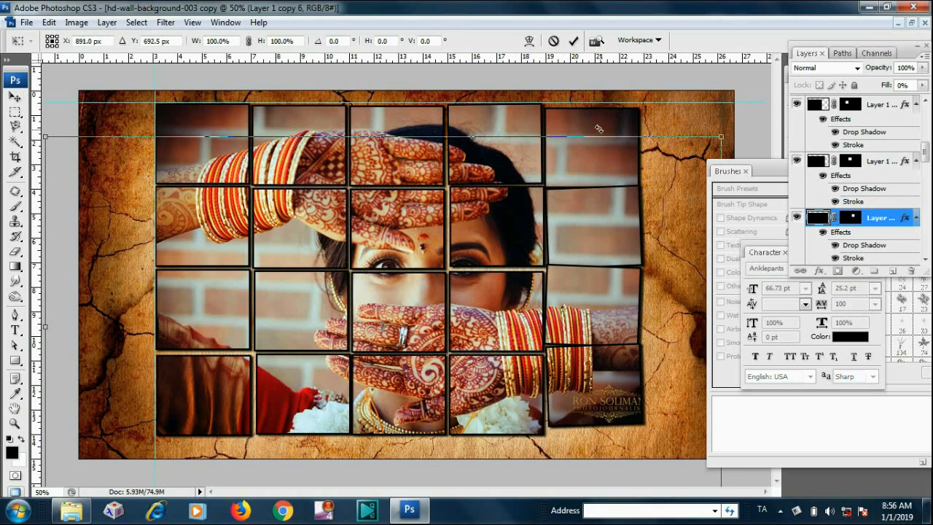
pyautogui.moveTo(599, 119); pyautogui.dragTo(604, 119)
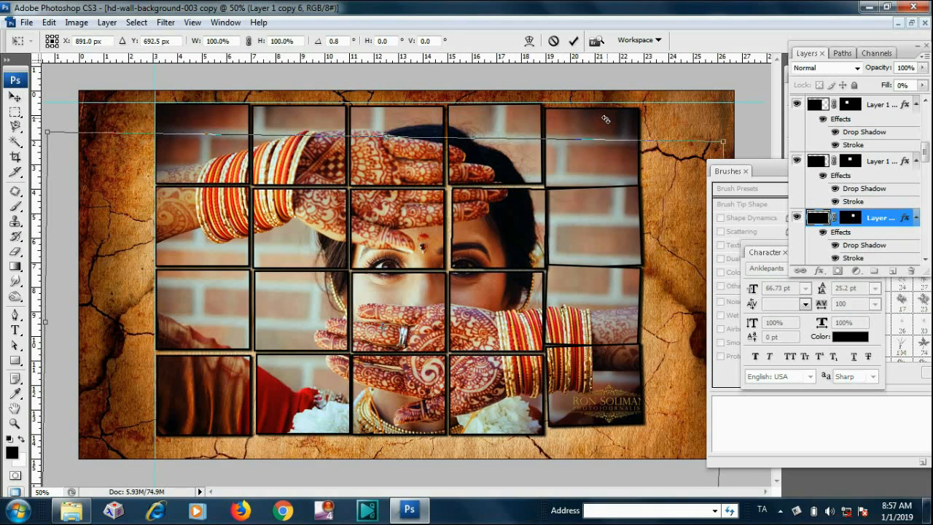
pyautogui.press('Return')
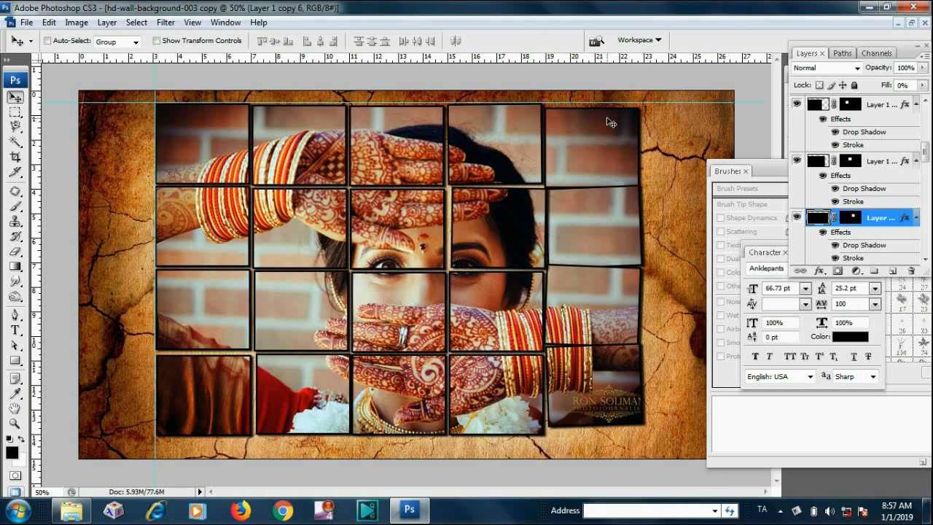
# Rotate the third tile of the fourth column by 1.8° and move it up against the second tile
pyautogui.keyDown('ctrl'); pyautogui.click(514, 301); pyautogui.keyUp('ctrl')
pyautogui.hotkey('ctrl', 't')
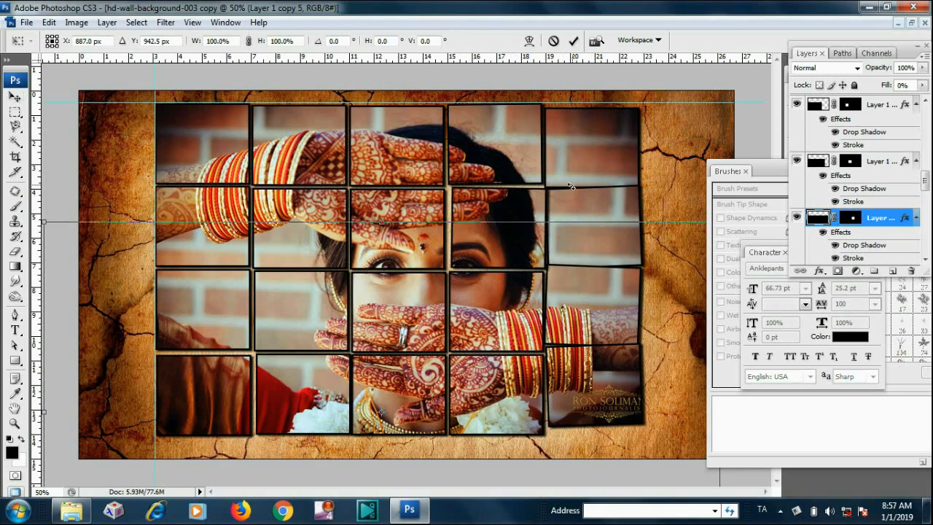
pyautogui.moveTo(572, 186); pyautogui.dragTo(580, 191)
pyautogui.moveTo(530, 301); pyautogui.dragTo(528, 292)
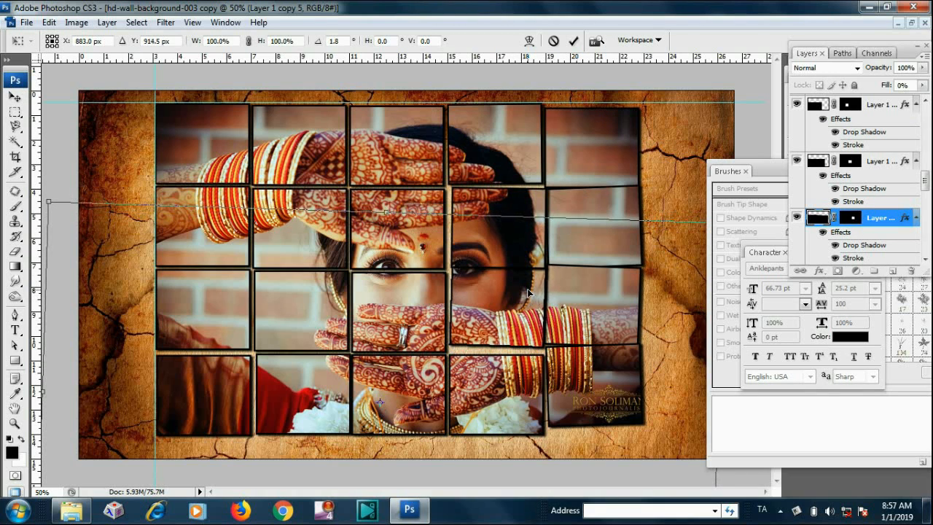
pyautogui.press('Return')
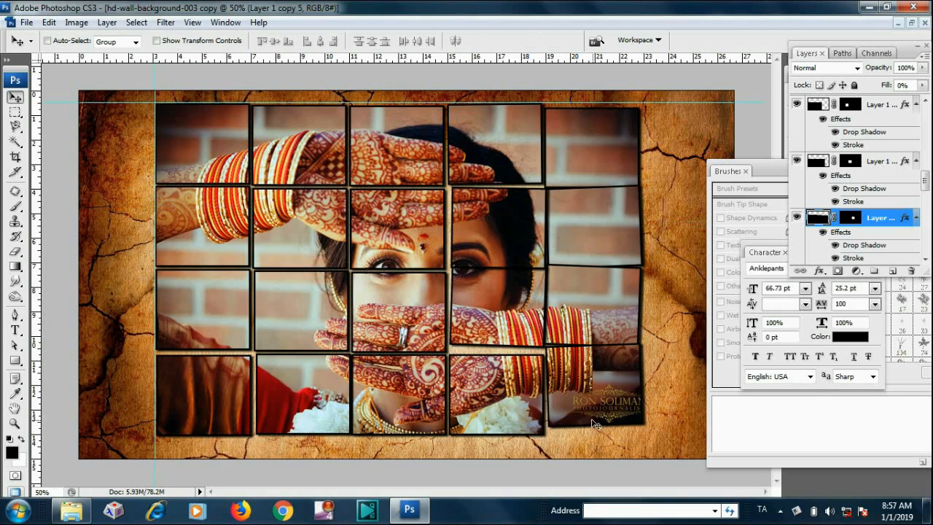
# Rotate the bottom tile of the fourth column by -2.2° and move it up and right against its neighbours
pyautogui.keyDown('ctrl'); pyautogui.click(519, 405); pyautogui.keyUp('ctrl')
pyautogui.hotkey('ctrl', 't')
pyautogui.moveTo(518, 402); pyautogui.dragTo(533, 401)
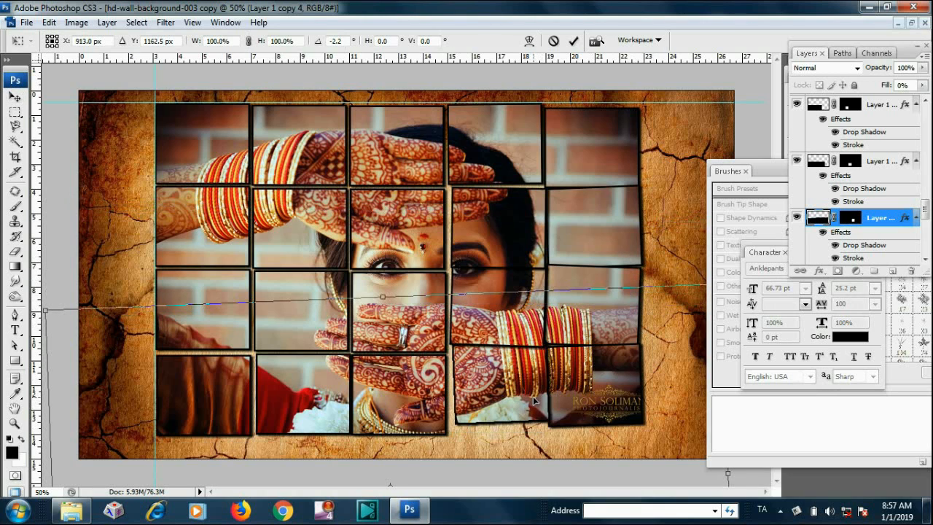
pyautogui.press('Return')
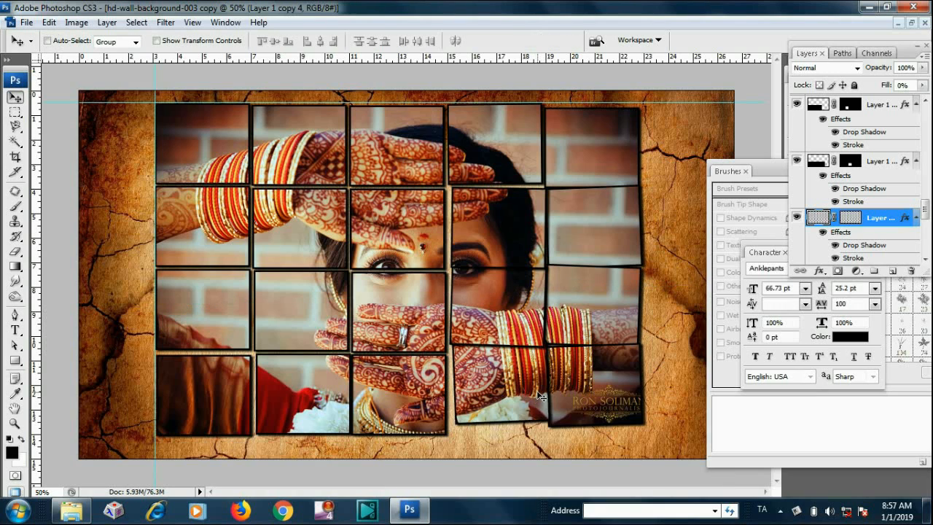
# Rotate the top tile of the middle column by -4.5° and shift it right against the fourth column
pyautogui.keyDown('ctrl'); pyautogui.click(412, 142); pyautogui.keyUp('ctrl')
pyautogui.hotkey('ctrl', 't')
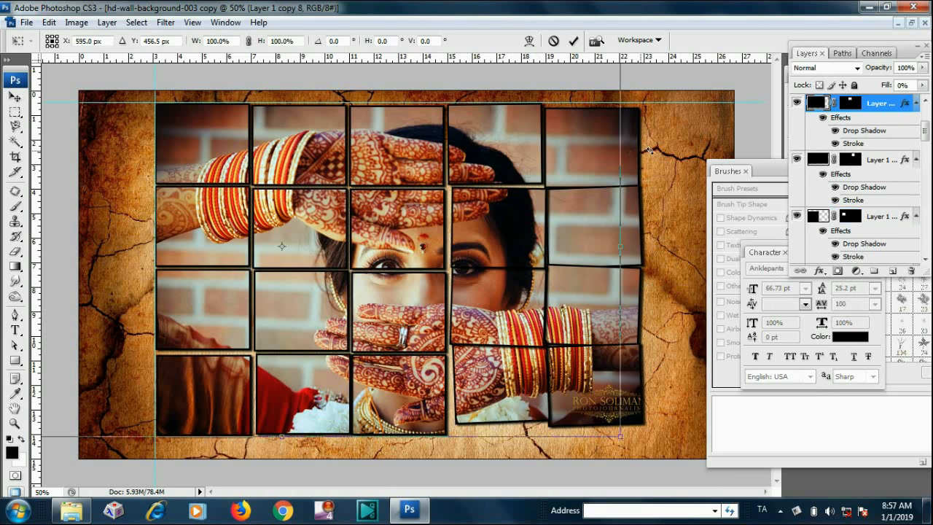
pyautogui.moveTo(649, 150); pyautogui.dragTo(651, 160)
pyautogui.moveTo(423, 145); pyautogui.dragTo(425, 138)
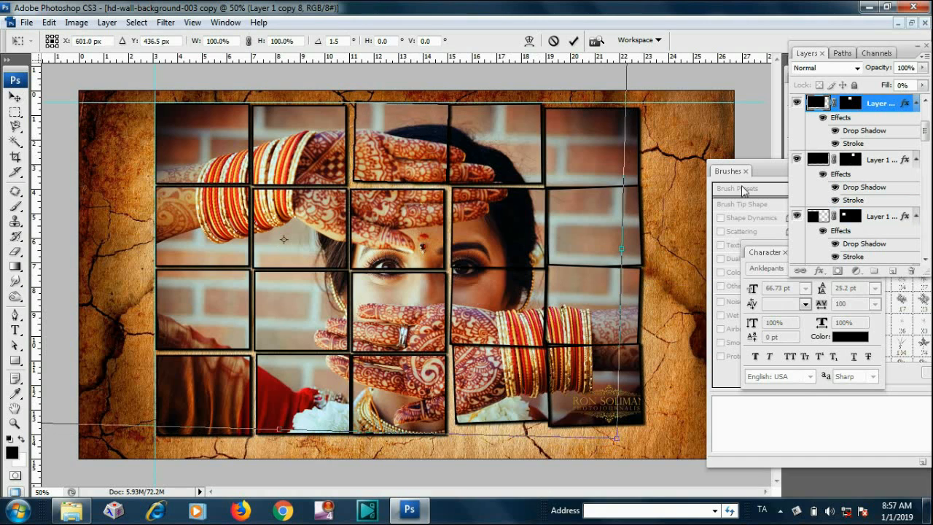
pyautogui.moveTo(691, 177); pyautogui.dragTo(682, 136)
pyautogui.moveTo(424, 142); pyautogui.dragTo(436, 156)
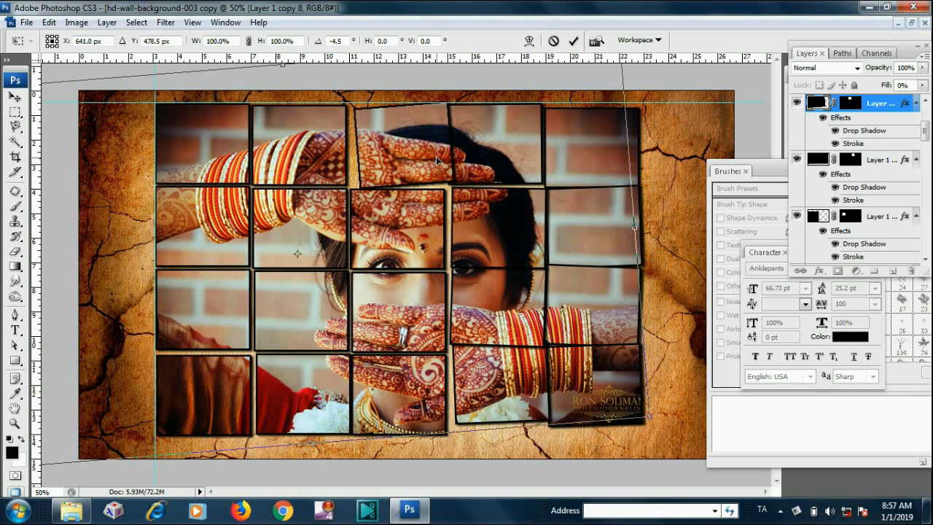
pyautogui.press('Return')
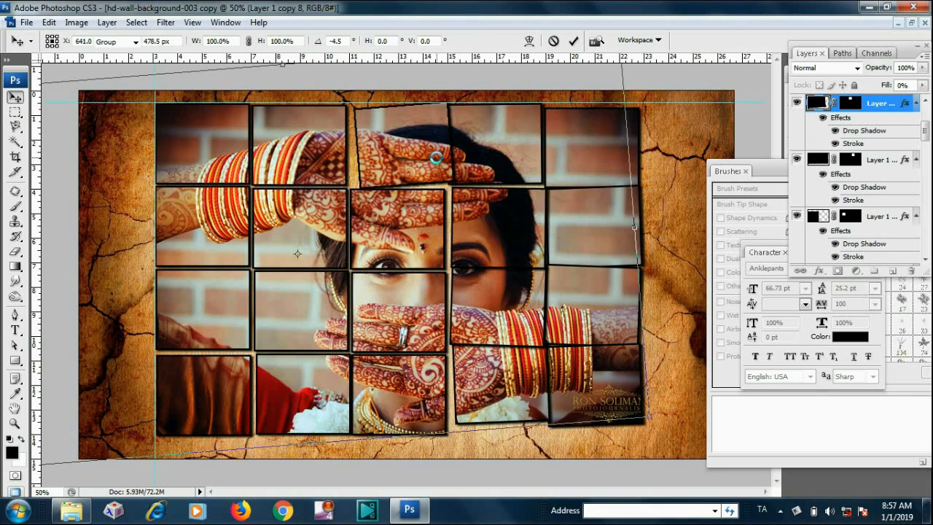
# Rotate the second tile of the middle column by 3.3° and move it up and right against the neighbouring tiles
pyautogui.keyDown('ctrl'); pyautogui.click(412, 237); pyautogui.keyUp('ctrl')
pyautogui.hotkey('ctrl', 't')
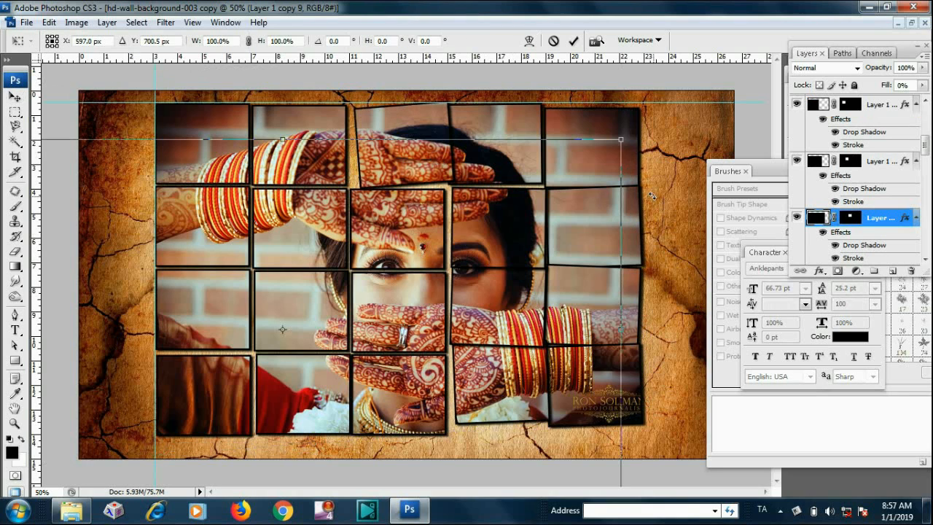
pyautogui.moveTo(653, 197); pyautogui.dragTo(659, 217)
pyautogui.moveTo(432, 233); pyautogui.dragTo(435, 223)
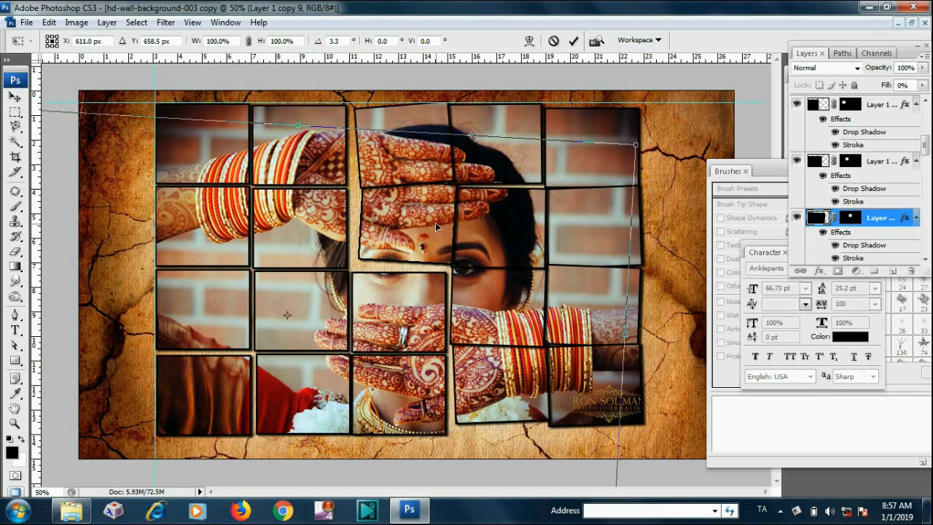
pyautogui.press('Return')
# Rotate the third tile of the middle column by -3.3° and move it right and up beneath the second tile
pyautogui.keyDown('ctrl'); pyautogui.click(401, 319); pyautogui.keyUp('ctrl')
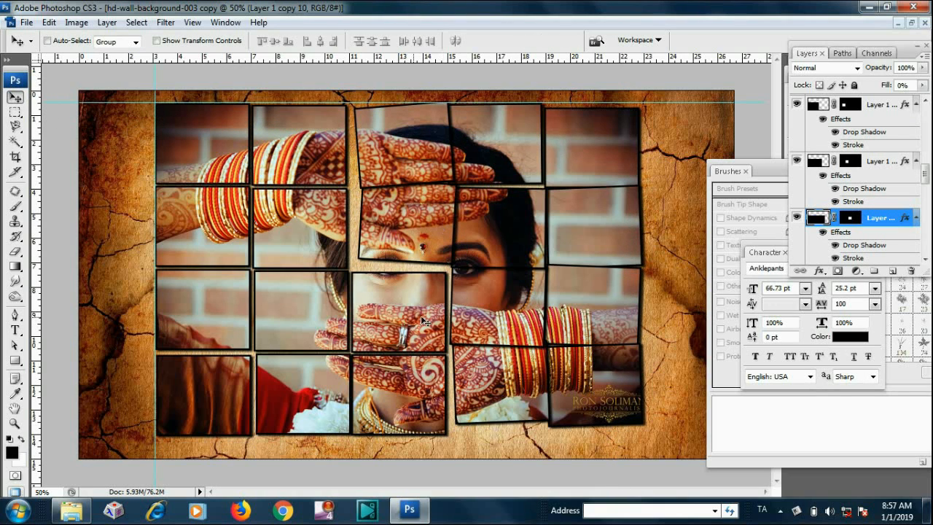
pyautogui.hotkey('ctrl', 't')
pyautogui.moveTo(636, 301); pyautogui.dragTo(629, 281)
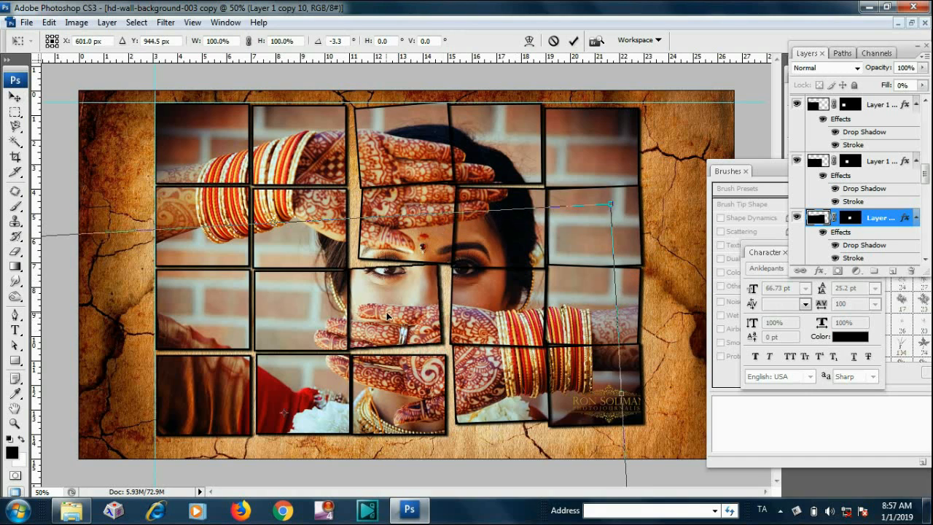
pyautogui.moveTo(386, 316); pyautogui.dragTo(399, 308)
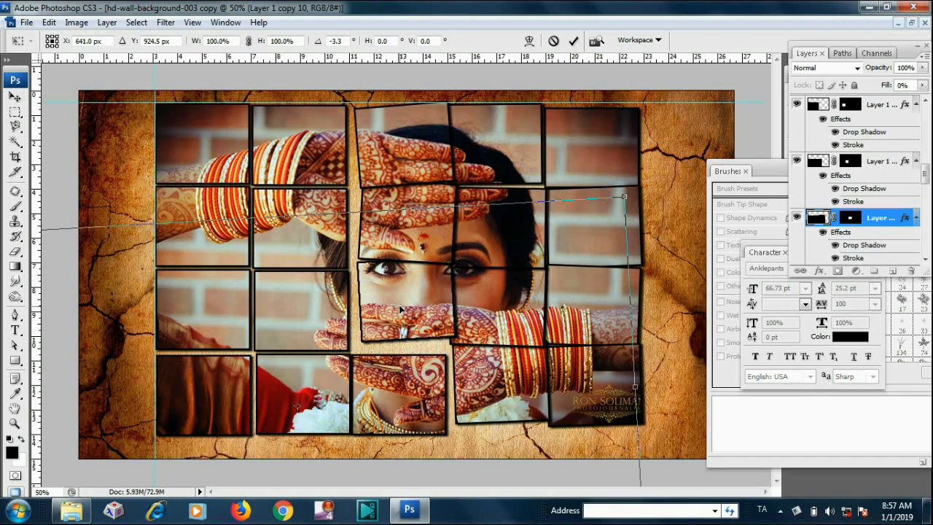
pyautogui.press('Return')
# Rotate the bottom tile of the middle column by 2.4° and move it up and right beneath the third tile
pyautogui.click(419, 398)
pyautogui.hotkey('ctrl', 't')
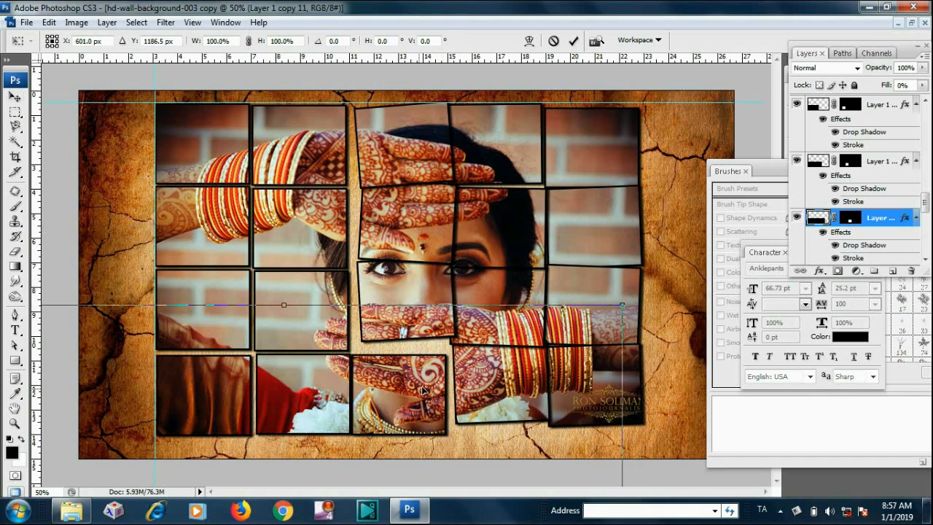
pyautogui.moveTo(594, 287); pyautogui.dragTo(603, 299)
pyautogui.moveTo(417, 388); pyautogui.dragTo(422, 373)
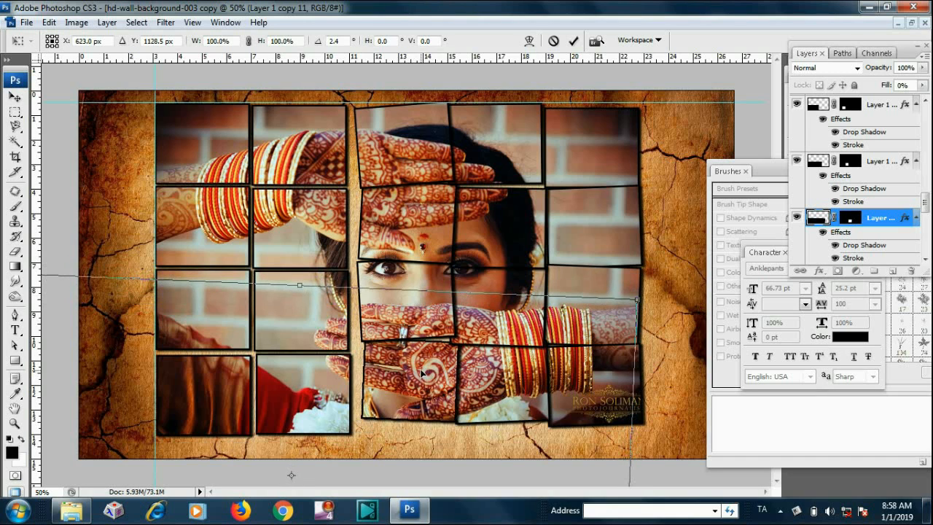
pyautogui.press('Return')
# Raise the middle column's bottom tile in the layer order and nudge it slightly left
pyautogui.hotkey('alt', ']')
pyautogui.hotkey('alt', ']')
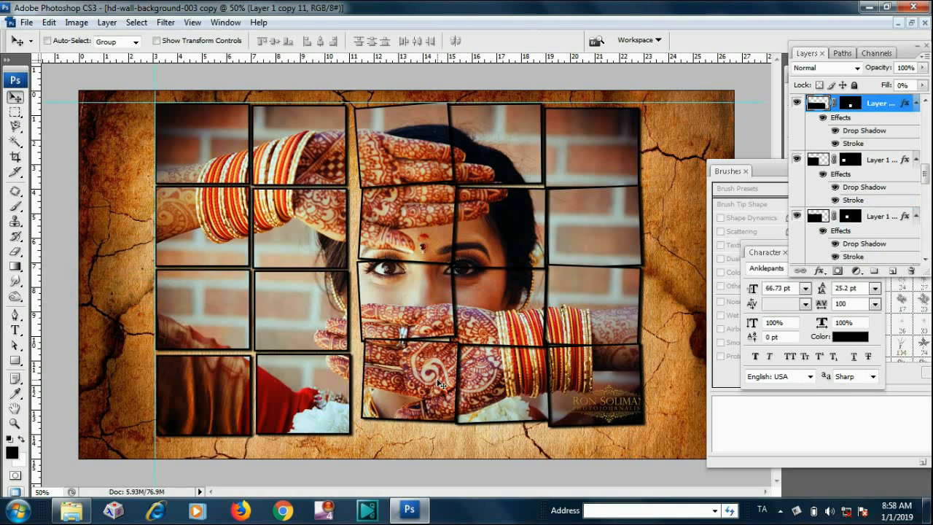
pyautogui.moveTo(443, 384); pyautogui.dragTo(440, 381)
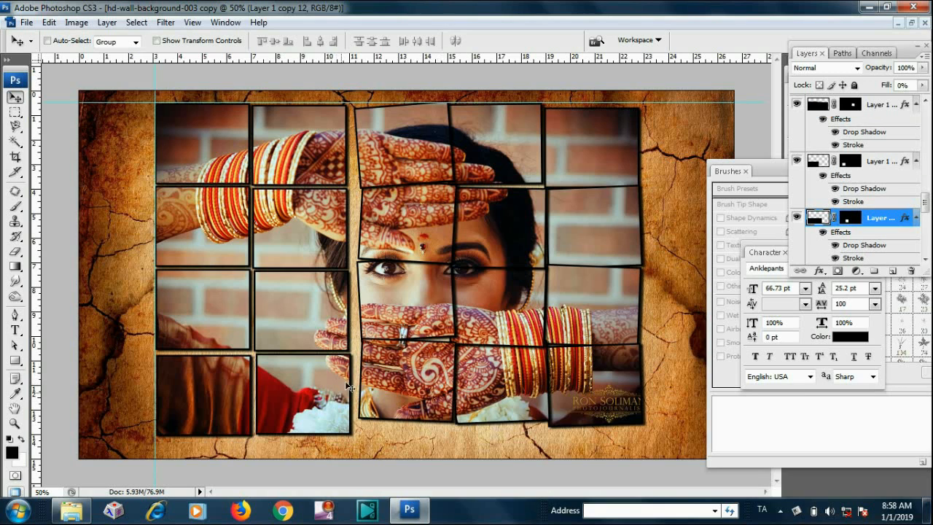
# Rotate the top tile of the second column by 3.2° and move it right against the middle column
pyautogui.hotkey('ctrl', 't')
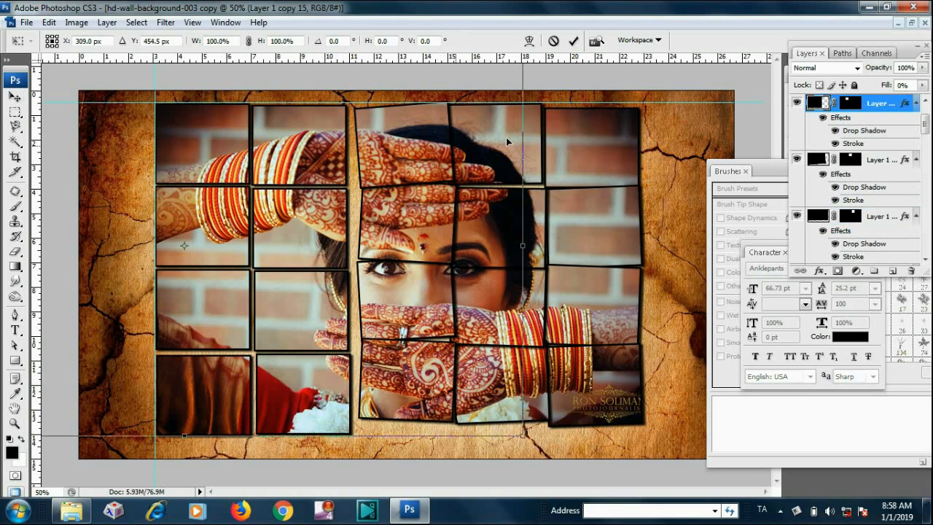
pyautogui.moveTo(572, 137); pyautogui.dragTo(576, 156)
pyautogui.moveTo(323, 160); pyautogui.dragTo(334, 154)
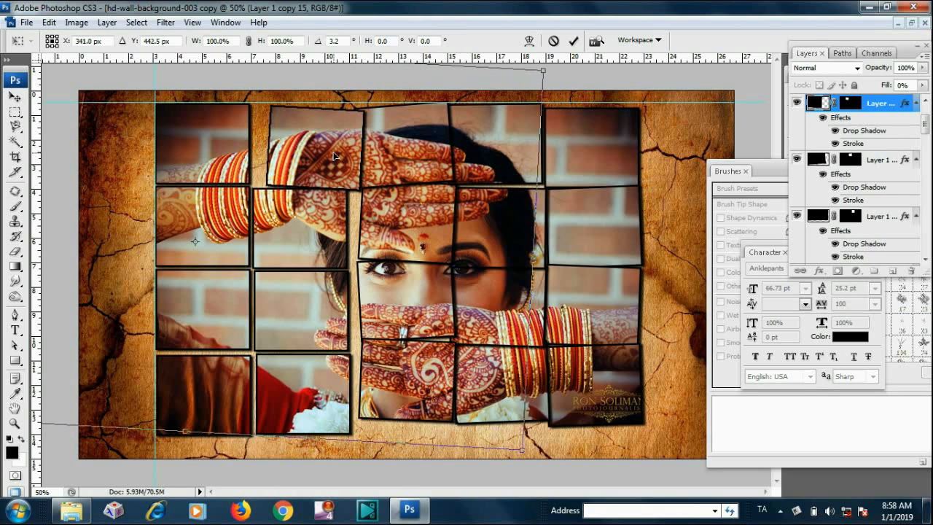
pyautogui.press('Return')
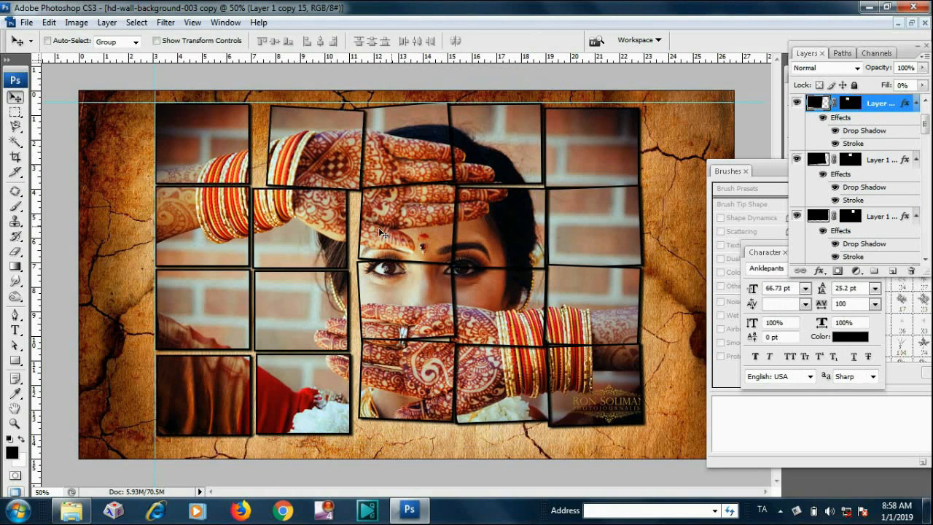
# Rotate the second tile of the second column by -2.8° and move it right against the middle column
pyautogui.keyDown('ctrl'); pyautogui.click(307, 247); pyautogui.keyUp('ctrl')
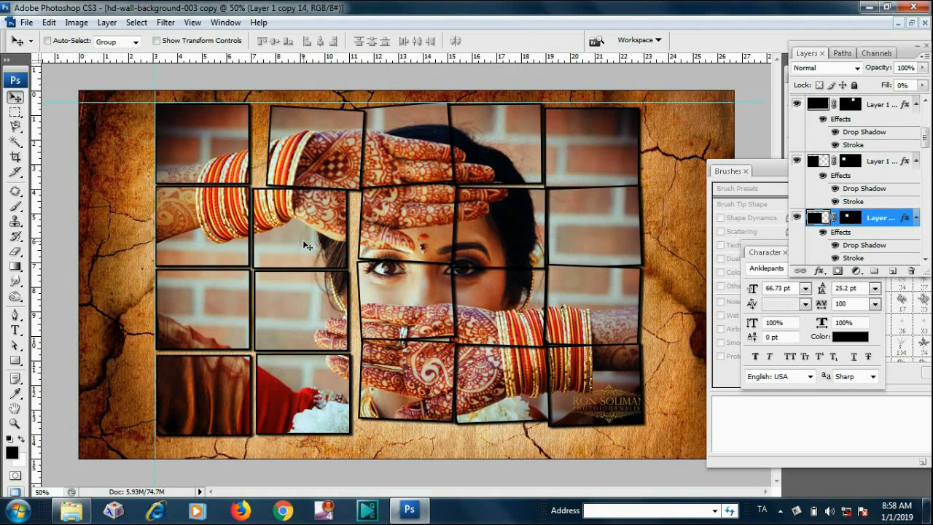
pyautogui.hotkey('ctrl', 't')
pyautogui.moveTo(596, 285); pyautogui.dragTo(595, 263)
pyautogui.moveTo(283, 233); pyautogui.dragTo(311, 237)
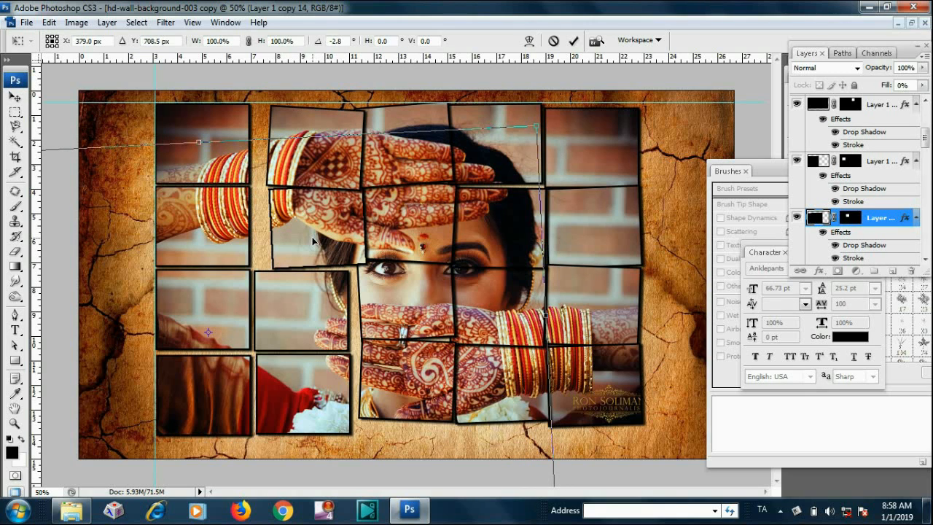
pyautogui.press('Return')
# Rotate the third tile of the second column by 2.6° and move it right and up against the middle column
pyautogui.keyDown('ctrl'); pyautogui.click(308, 312); pyautogui.keyUp('ctrl')
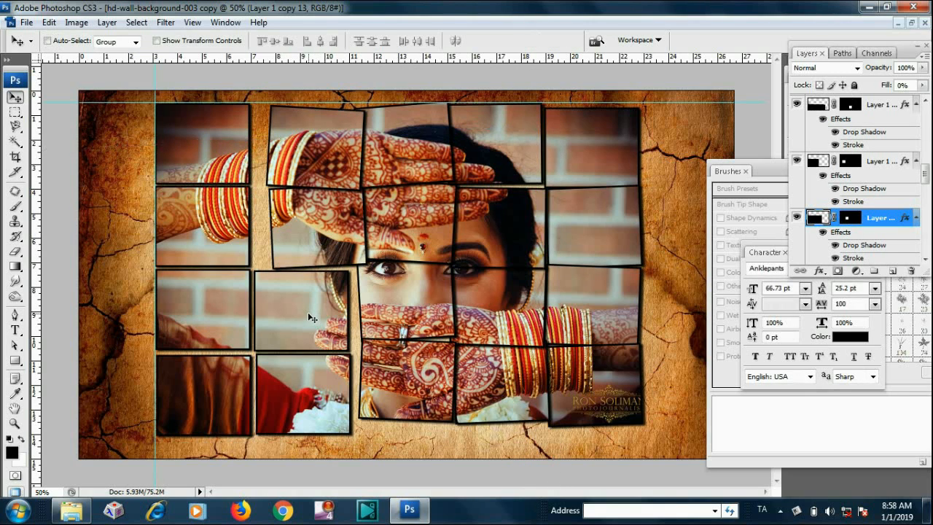
pyautogui.hotkey('ctrl', 't')
pyautogui.moveTo(460, 299); pyautogui.dragTo(458, 326)
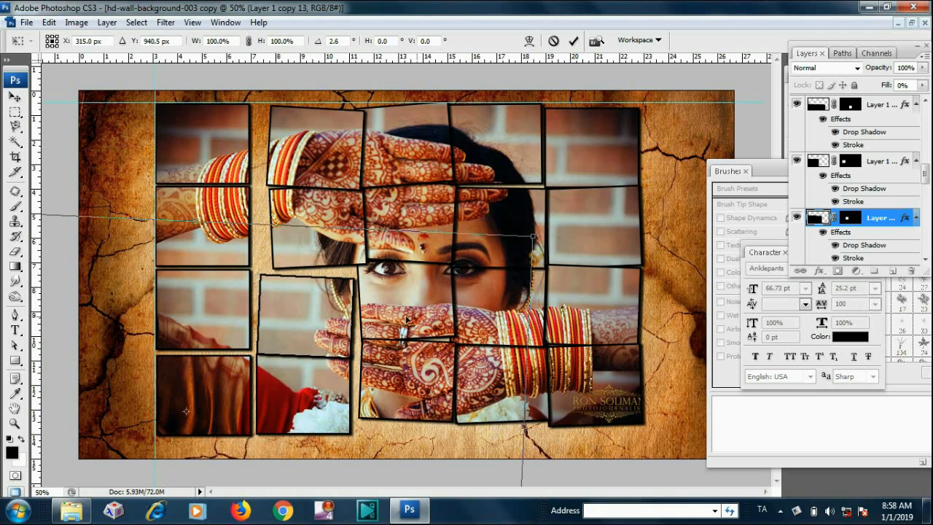
pyautogui.moveTo(309, 324); pyautogui.dragTo(332, 311)
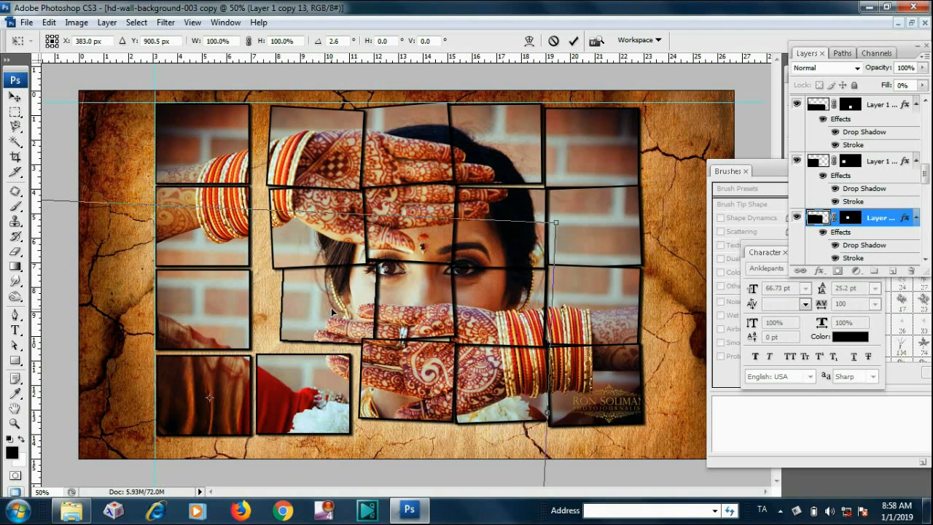
pyautogui.press('Return')
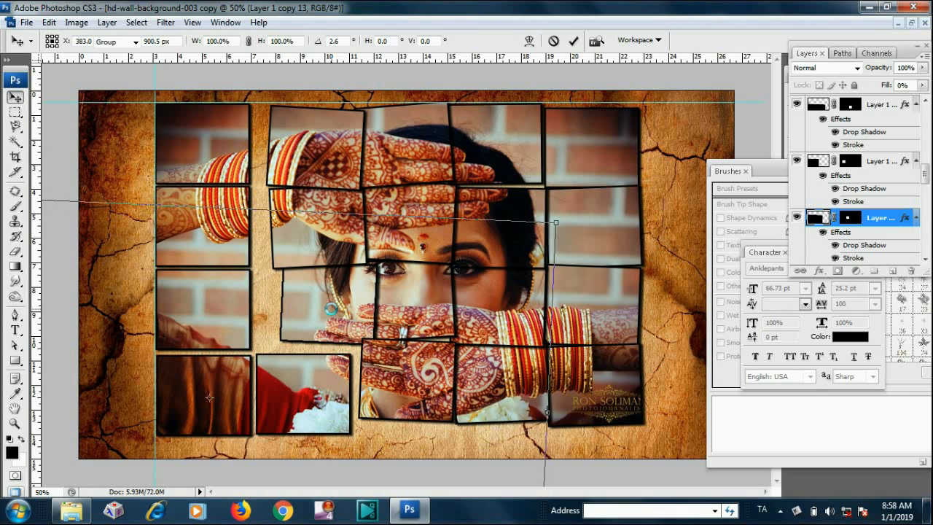
# Rotate the bottom tile of the second column by -6.0° and move it right against the middle column
pyautogui.hotkey('alt', '[')
pyautogui.hotkey('ctrl', 't')
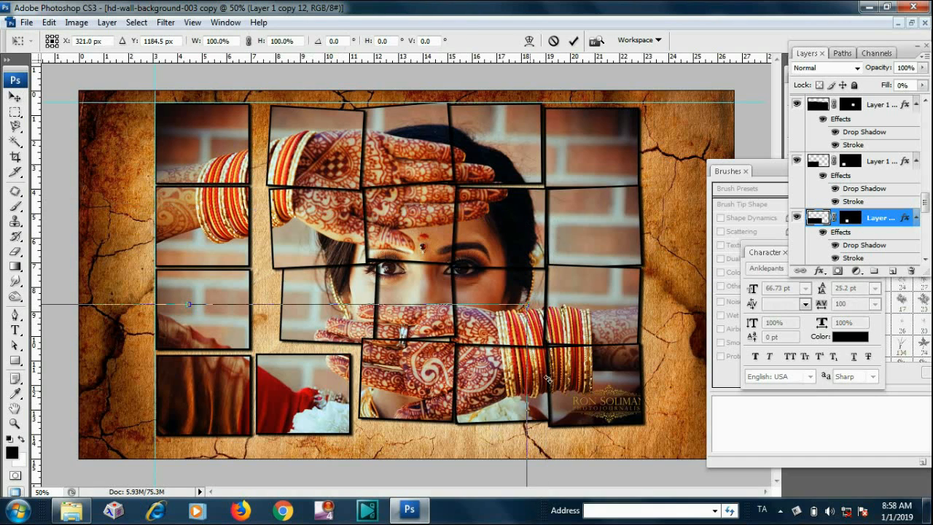
pyautogui.moveTo(574, 360); pyautogui.dragTo(566, 317)
pyautogui.moveTo(307, 393); pyautogui.dragTo(342, 399)
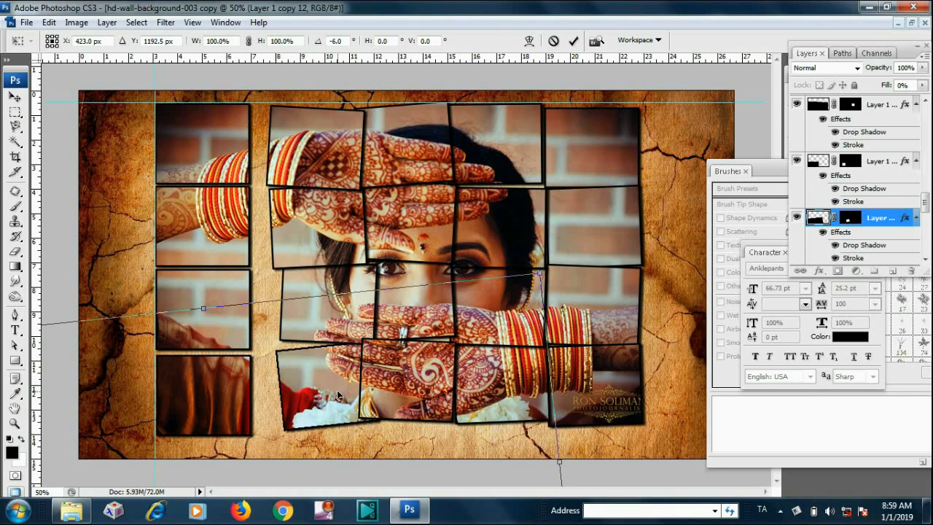
pyautogui.press('Return')
# Rotate the top tile of the first column by -3.2° and move it right against the second column
pyautogui.keyDown('ctrl'); pyautogui.click(241, 155); pyautogui.keyUp('ctrl')
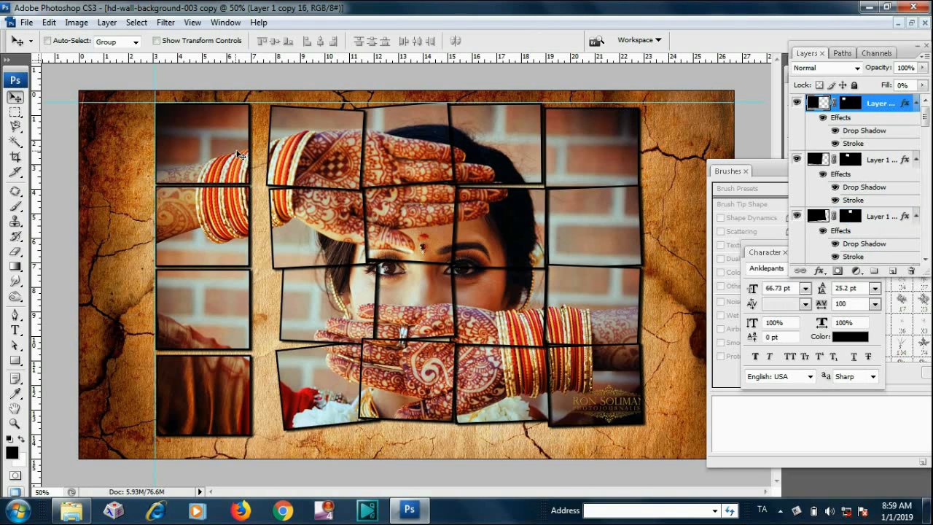
pyautogui.hotkey('ctrl', 't')
pyautogui.moveTo(494, 176); pyautogui.dragTo(496, 157)
pyautogui.moveTo(223, 147); pyautogui.dragTo(265, 153)
pyautogui.press('Return')
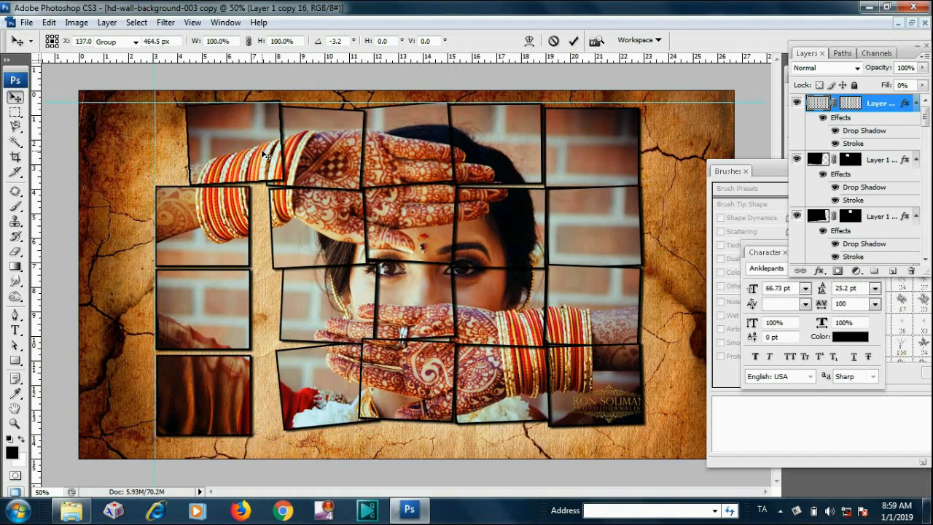
# Rotate the second tile of the first column by -4.8°, move it right against the second column and nudge it up beneath the top tile
pyautogui.keyDown('ctrl'); pyautogui.click(206, 241); pyautogui.keyUp('ctrl')
pyautogui.hotkey('ctrl', 't')
pyautogui.moveTo(526, 260); pyautogui.dragTo(304, 269)
pyautogui.moveTo(230, 236); pyautogui.dragTo(276, 241)
pyautogui.press('Up')
pyautogui.press('Up')
pyautogui.press('Up')
pyautogui.press('Right')
pyautogui.press('Right')
pyautogui.press('Right')
pyautogui.press('Up')
pyautogui.press('Up')
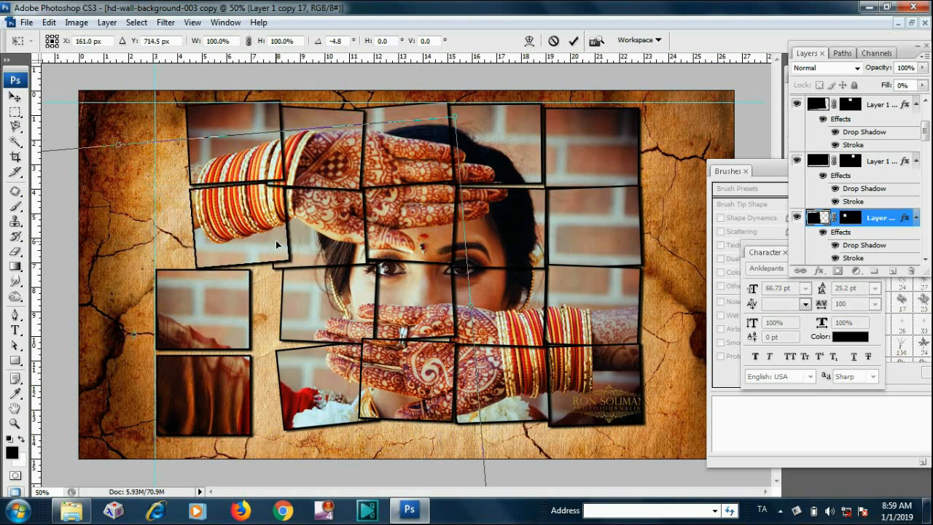
pyautogui.press('Return')
# Rotate the third tile of the first column by 4.2° and move it right against the second column
pyautogui.hotkey('ctrl', 'j')
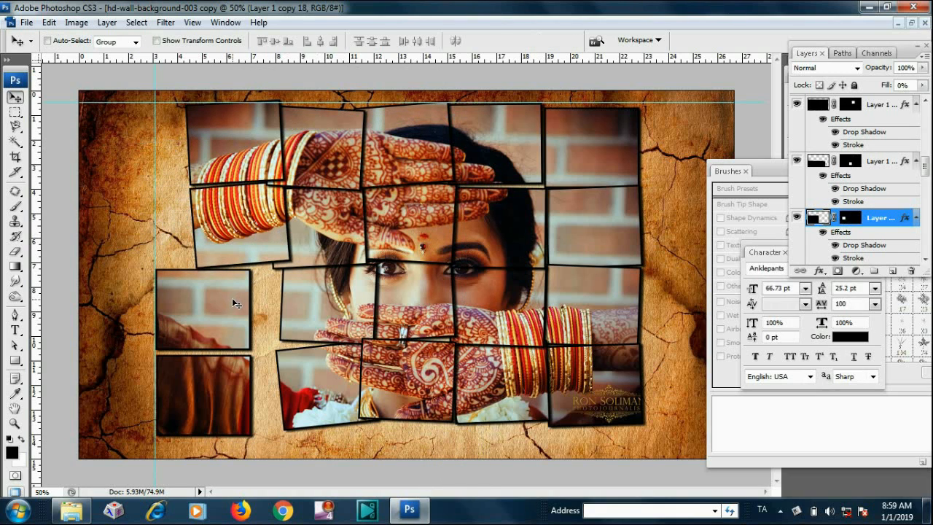
pyautogui.hotkey('ctrl', 't')
pyautogui.moveTo(461, 261); pyautogui.dragTo(463, 289)
pyautogui.moveTo(215, 325); pyautogui.dragTo(264, 322)
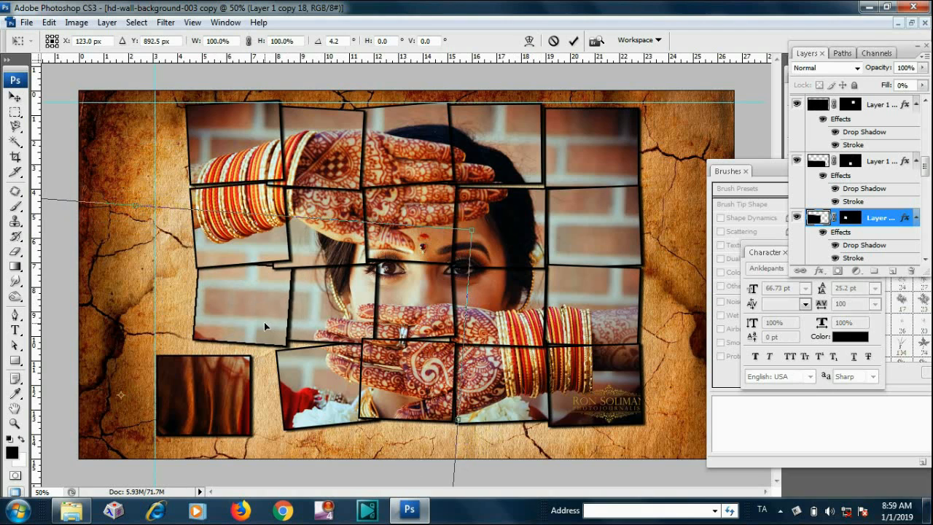
pyautogui.press('Return')
# Rotate the bottom tile of the first column by -5.6° and move it right against the second column
pyautogui.hotkey('ctrl', 'j')
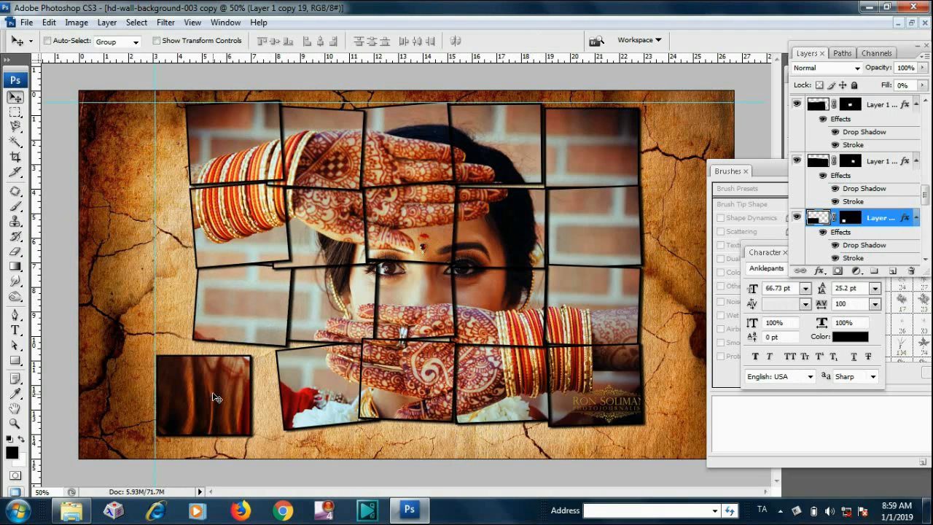
pyautogui.hotkey('ctrl', 't')
pyautogui.moveTo(241, 295); pyautogui.dragTo(220, 281)
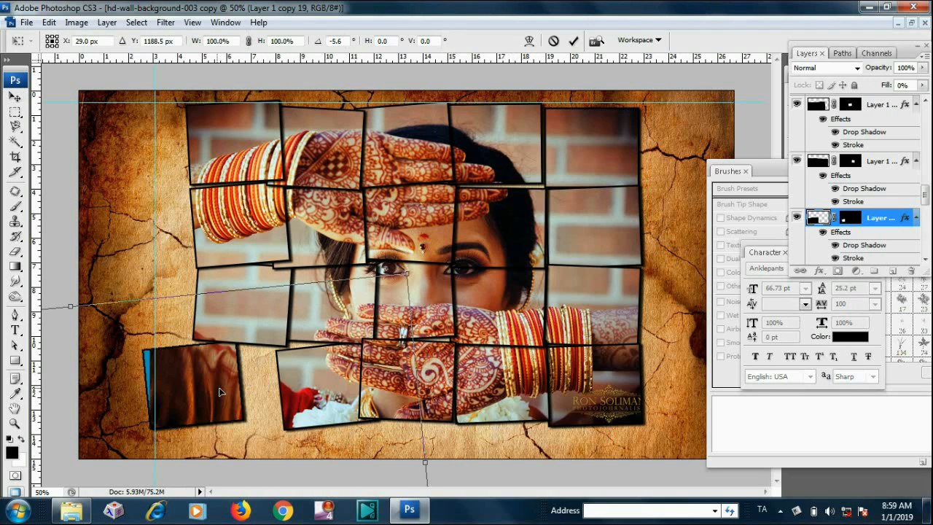
pyautogui.moveTo(220, 388); pyautogui.dragTo(267, 399)
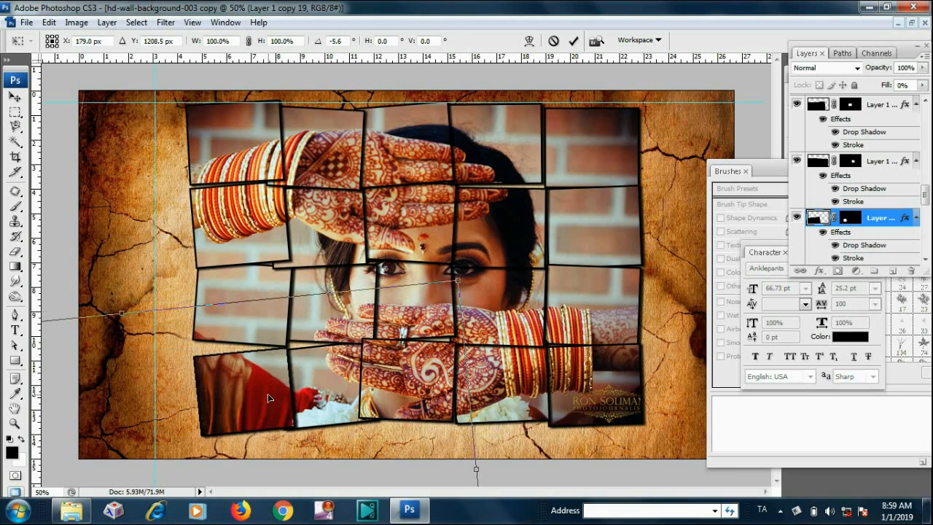
pyautogui.press('Return')
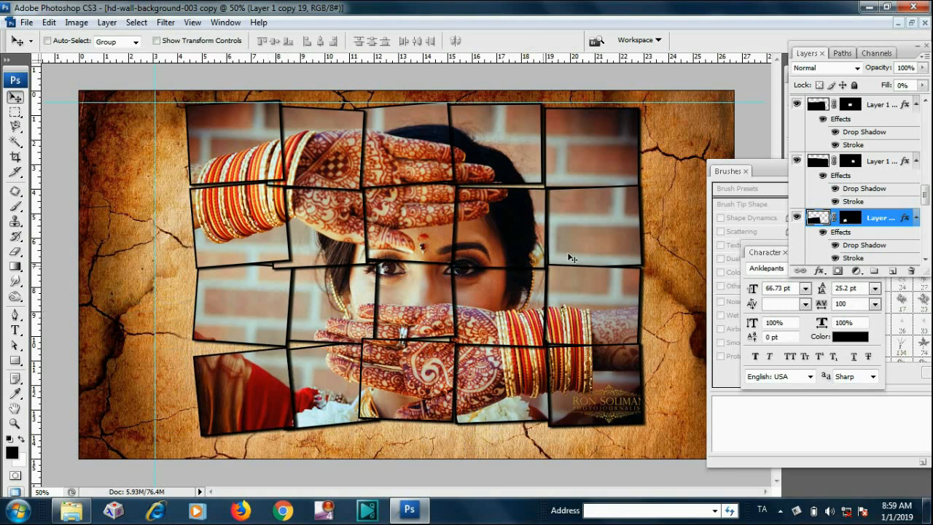
# Rotate the first column's bottom tile by a further 0.9° and move it slightly up beneath the third tile
pyautogui.hotkey('ctrl', 't')
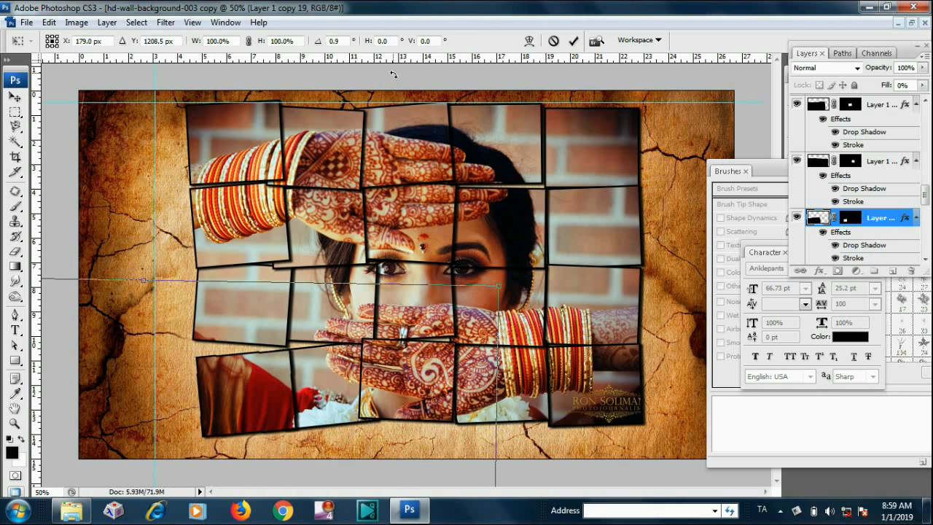
pyautogui.moveTo(394, 74); pyautogui.dragTo(416, 82)
pyautogui.hotkey('ctrl', 'z')
pyautogui.press('Return')
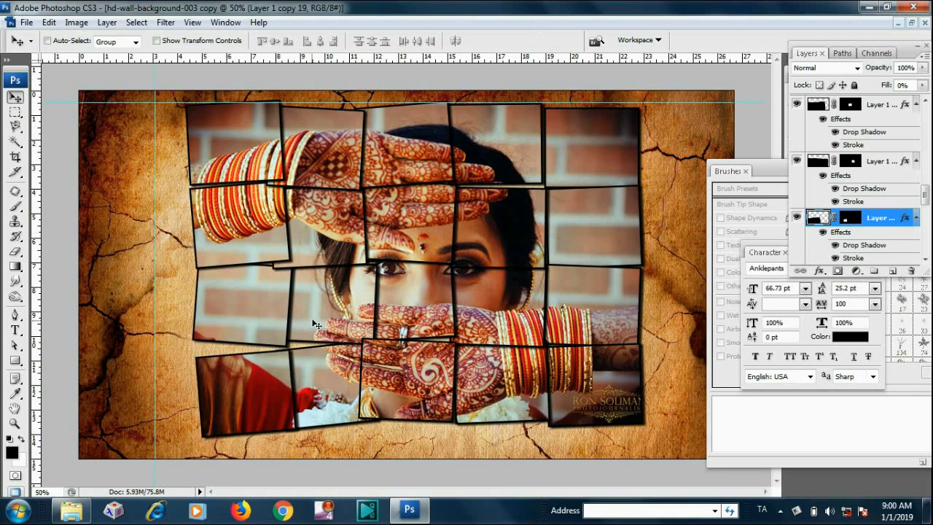
pyautogui.moveTo(269, 383); pyautogui.dragTo(269, 388)
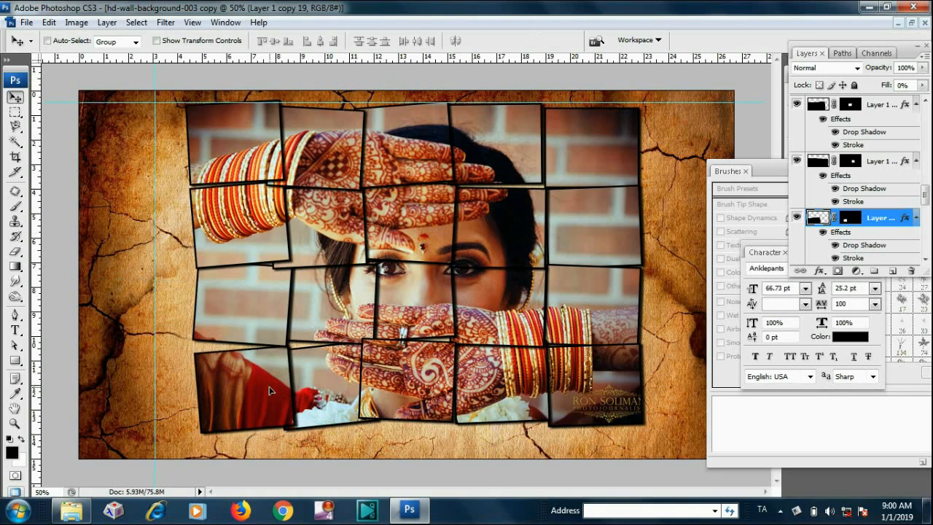
# Rotate the top tile of the last column by -4.1° and move it slightly left and down
pyautogui.keyDown('ctrl'); pyautogui.click(597, 161); pyautogui.keyUp('ctrl')
pyautogui.hotkey('ctrl', 't')
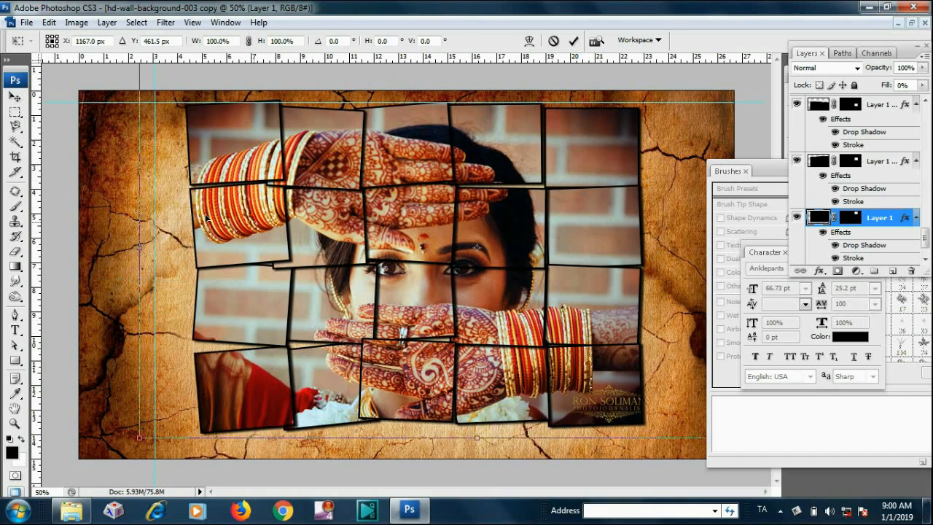
pyautogui.moveTo(127, 196); pyautogui.dragTo(136, 219)
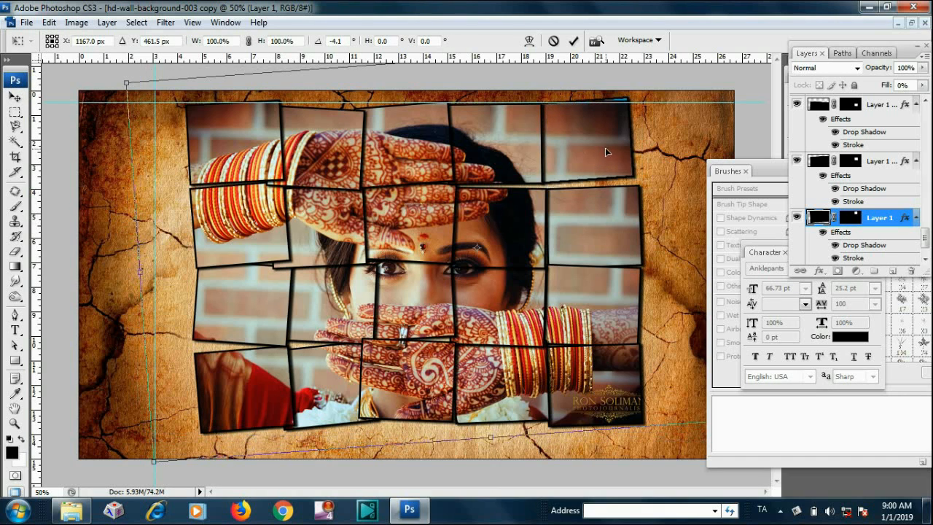
pyautogui.moveTo(605, 152)
pyautogui.mouseDown()
pyautogui.moveTo(593, 151)
pyautogui.moveTo(600, 156)
pyautogui.mouseUp()
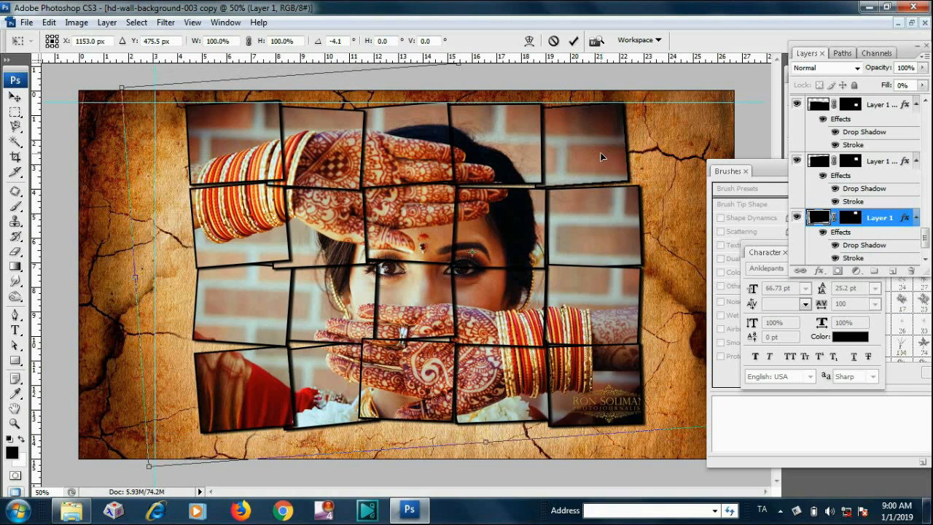
pyautogui.press('Return')
# Rotate the second tile of the last column by 4.1° and move it left and up against the fourth column
pyautogui.hotkey('alt', ']')
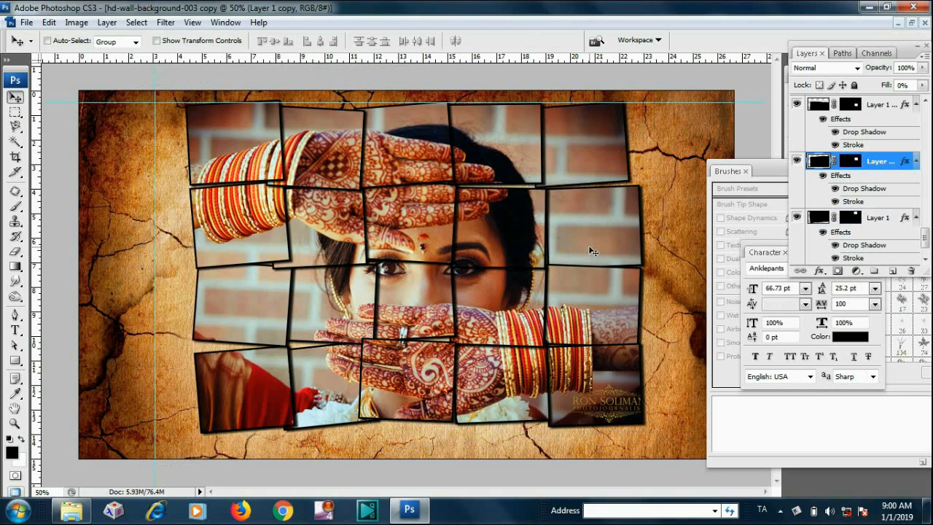
pyautogui.hotkey('ctrl', 't')
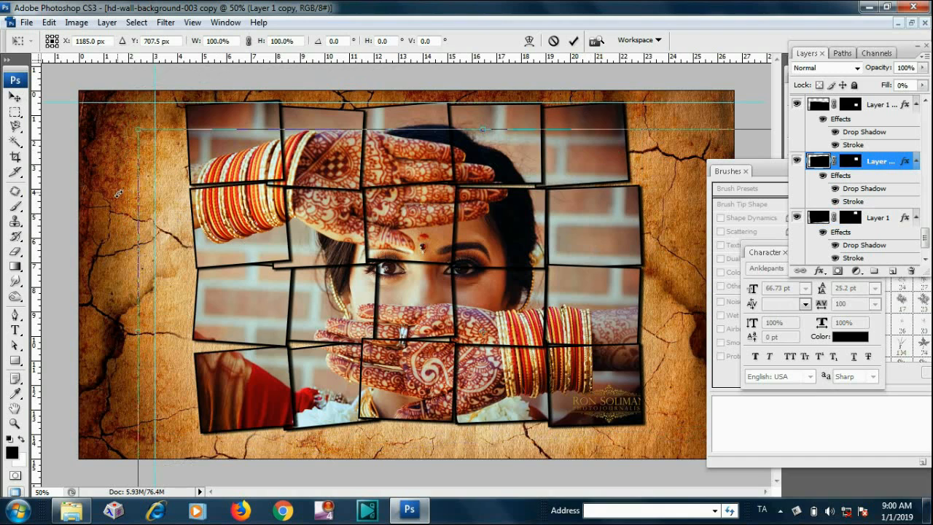
pyautogui.moveTo(118, 194); pyautogui.dragTo(120, 167)
pyautogui.moveTo(604, 240); pyautogui.dragTo(576, 228)
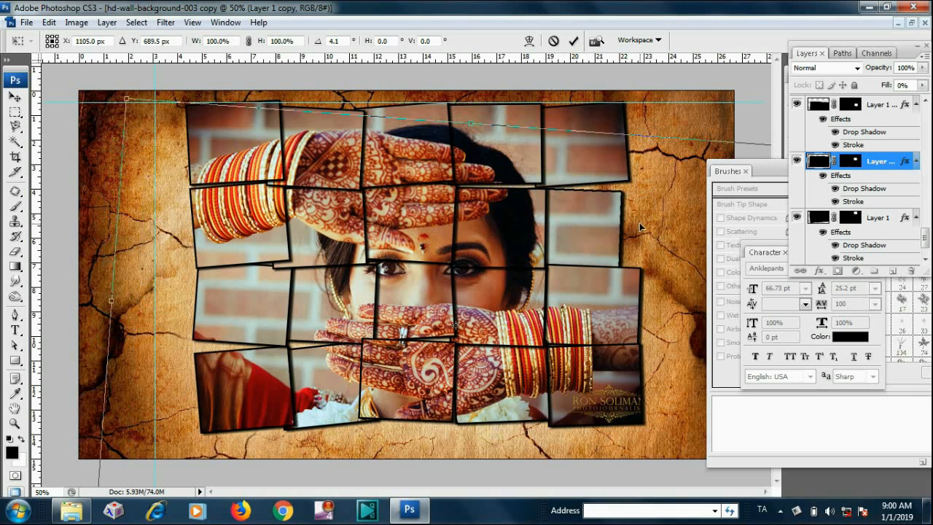
pyautogui.press('Return')
# Rotate the third tile of the last column by 3.4° and move it left against the fourth column
pyautogui.hotkey('ctrl', 'j')
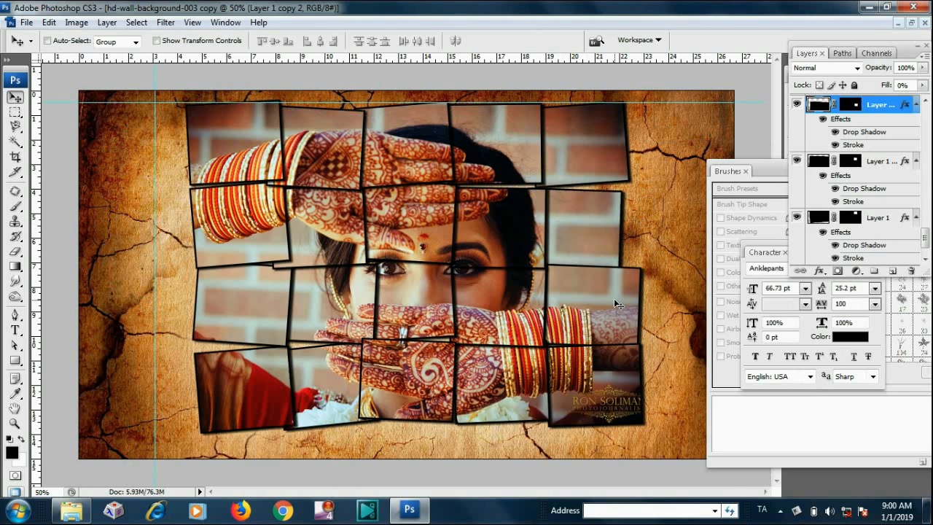
pyautogui.hotkey('ctrl', 't')
pyautogui.moveTo(639, 155); pyautogui.dragTo(655, 165)
pyautogui.moveTo(625, 305); pyautogui.dragTo(610, 302)
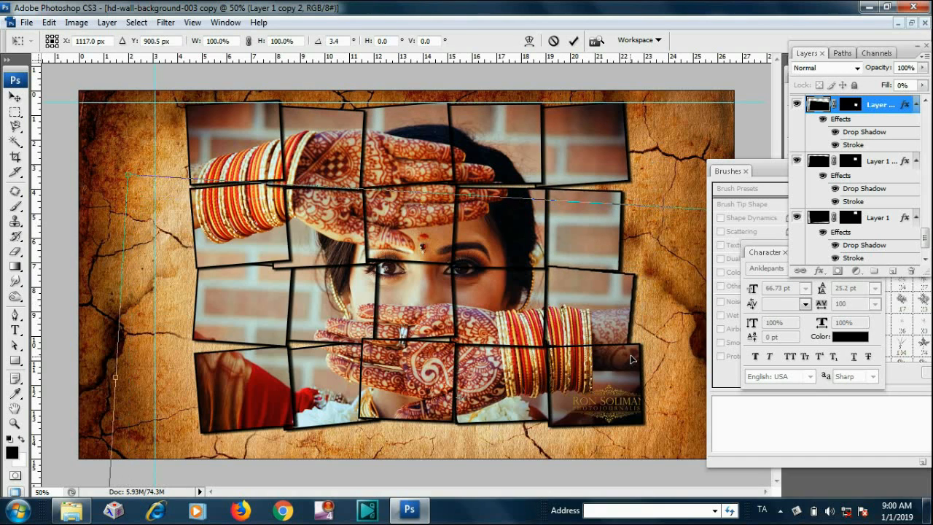
pyautogui.press('Return')
# Rotate the bottom tile of the last column by -2.5° and move it slightly left against the fourth column
pyautogui.hotkey('ctrl', 'j')
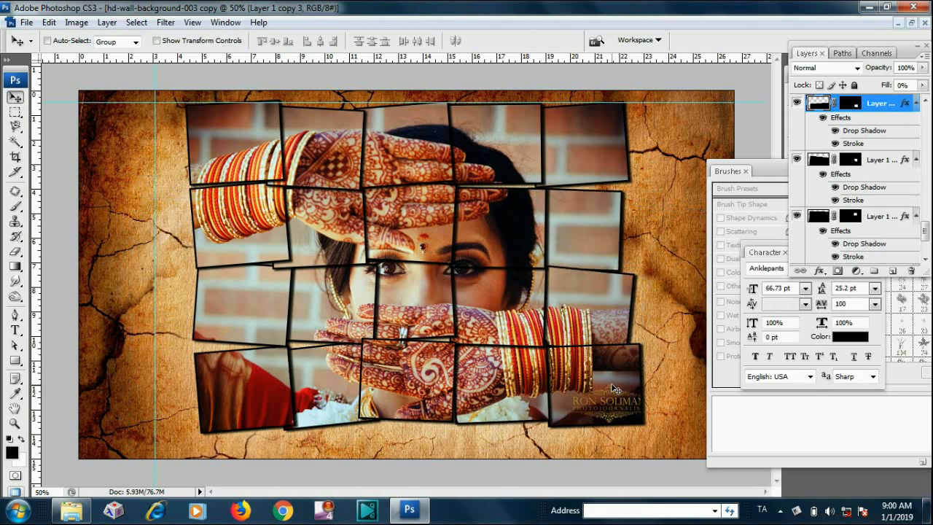
pyautogui.hotkey('ctrl', 't')
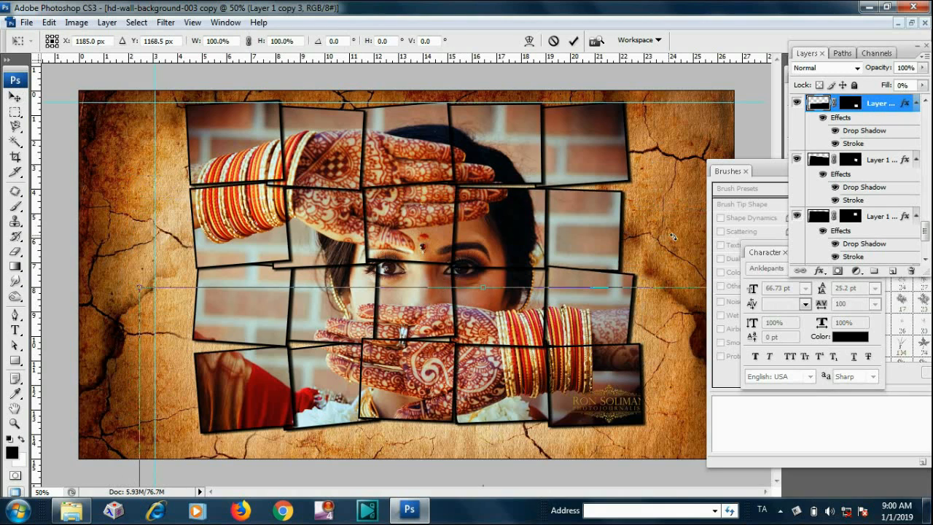
pyautogui.moveTo(673, 237); pyautogui.dragTo(665, 223)
pyautogui.moveTo(625, 364); pyautogui.dragTo(616, 367)
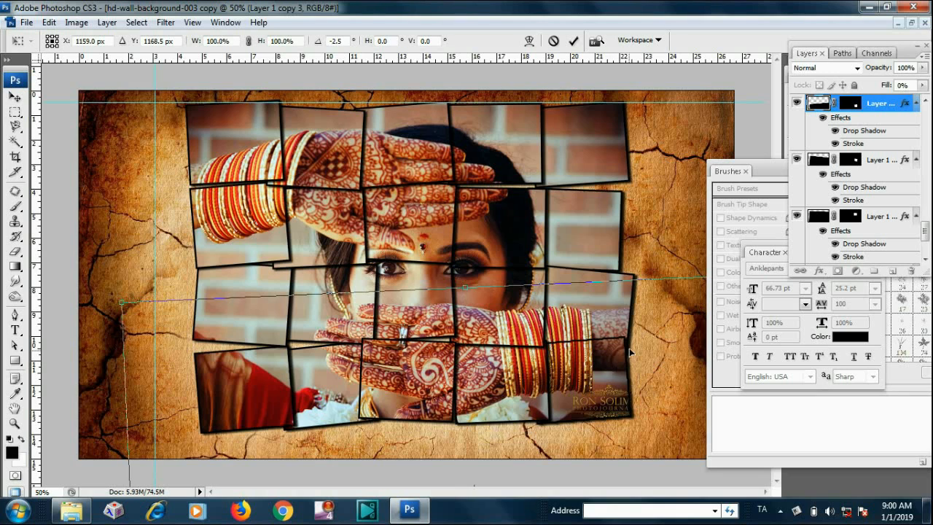
pyautogui.press('Return')
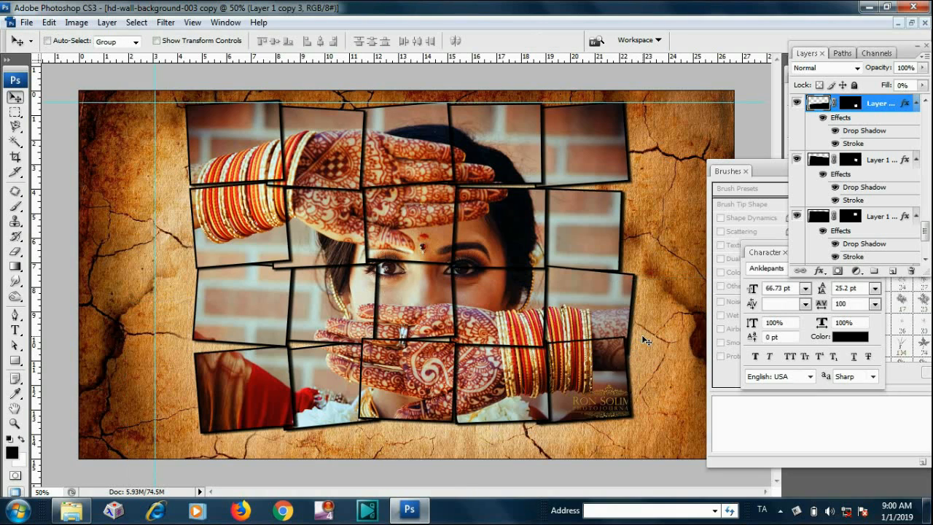
# Move the last column's top tile slightly left and remove the horizontal guide from the canvas
pyautogui.keyDown('ctrl'); pyautogui.click(608, 149); pyautogui.keyUp('ctrl')
pyautogui.moveTo(608, 149); pyautogui.dragTo(603, 147)
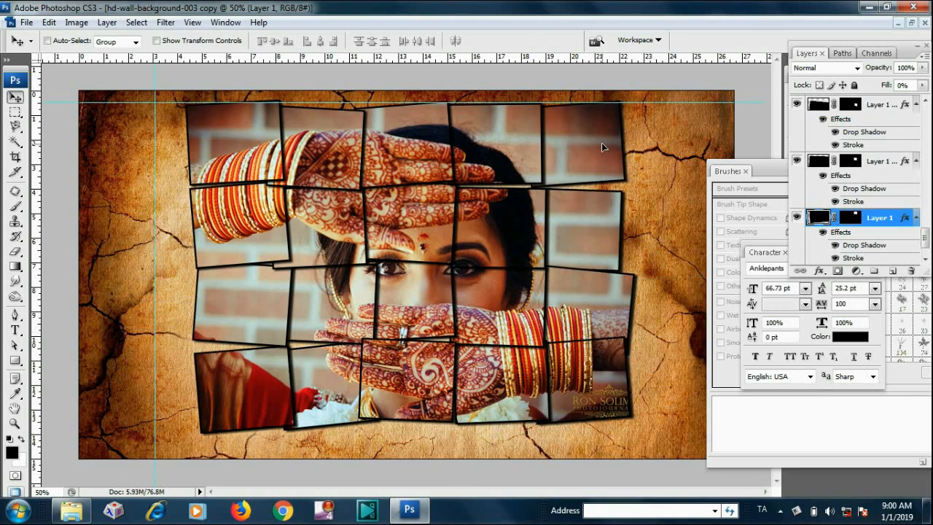
pyautogui.hotkey('ctrl', '-')
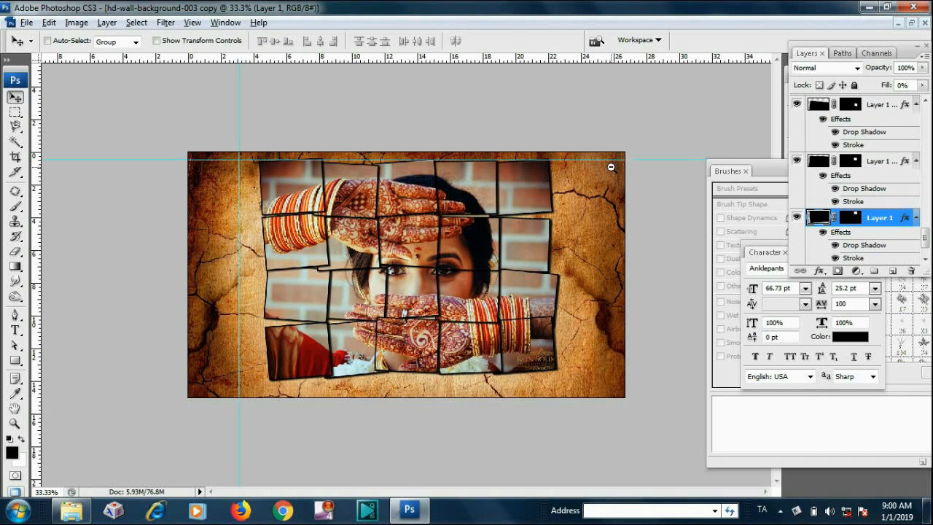
pyautogui.moveTo(596, 159); pyautogui.dragTo(579, 37)
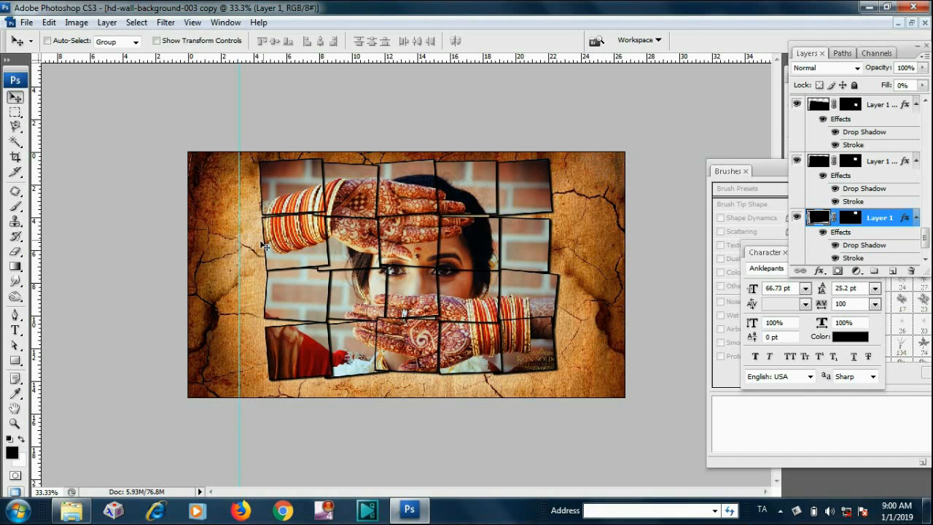
# Move the vertical guide off the canvas and apply a 22-pixel Box Blur to the cracked-paper texture layer
pyautogui.moveTo(240, 248); pyautogui.dragTo(89, 265)
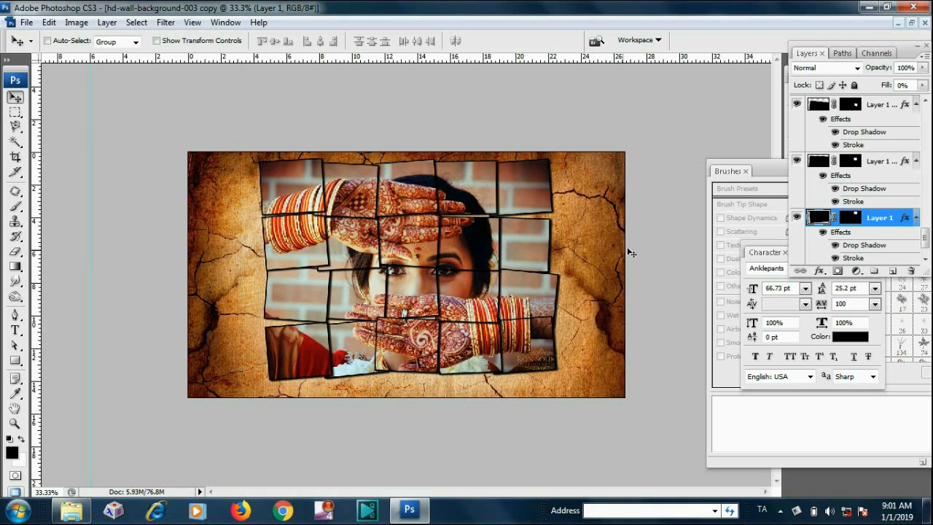
pyautogui.scroll(-2, 913, 245)
pyautogui.click(864, 245)
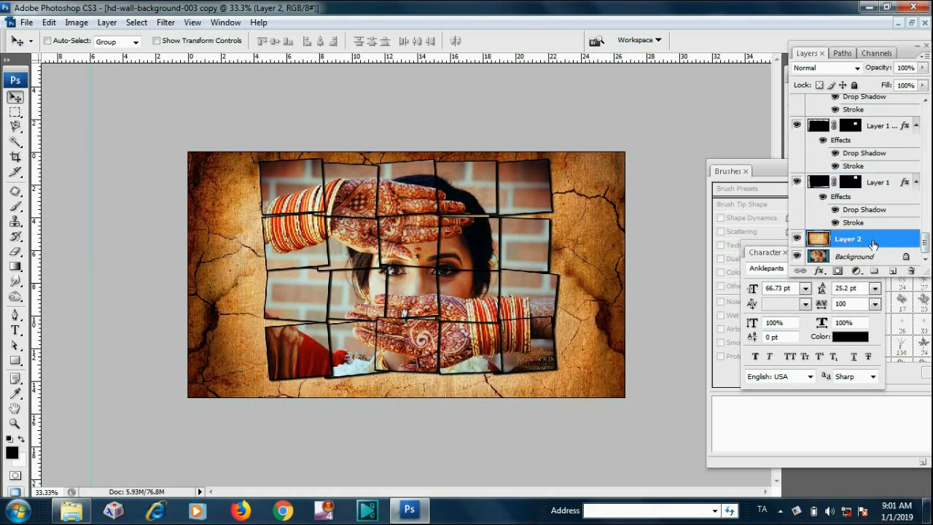
pyautogui.click(166, 22)
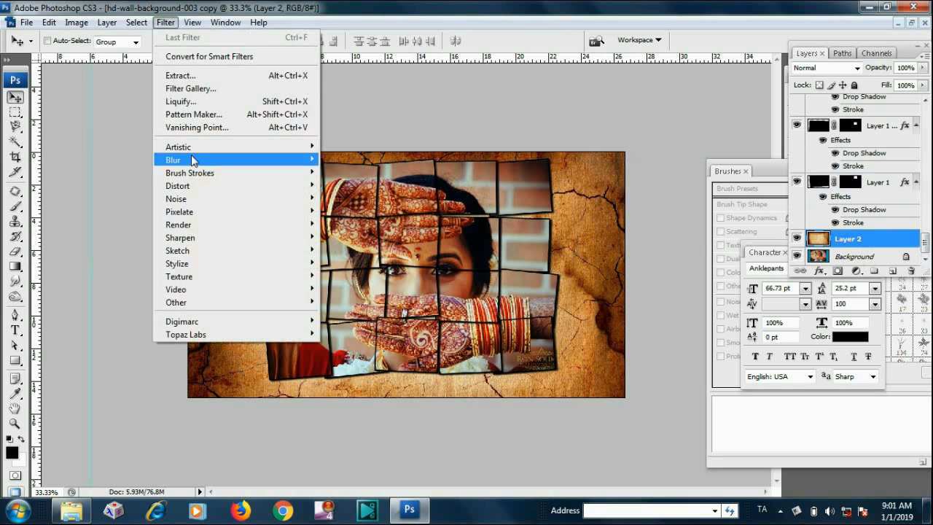
pyautogui.moveTo(192, 157)
pyautogui.click(348, 198)
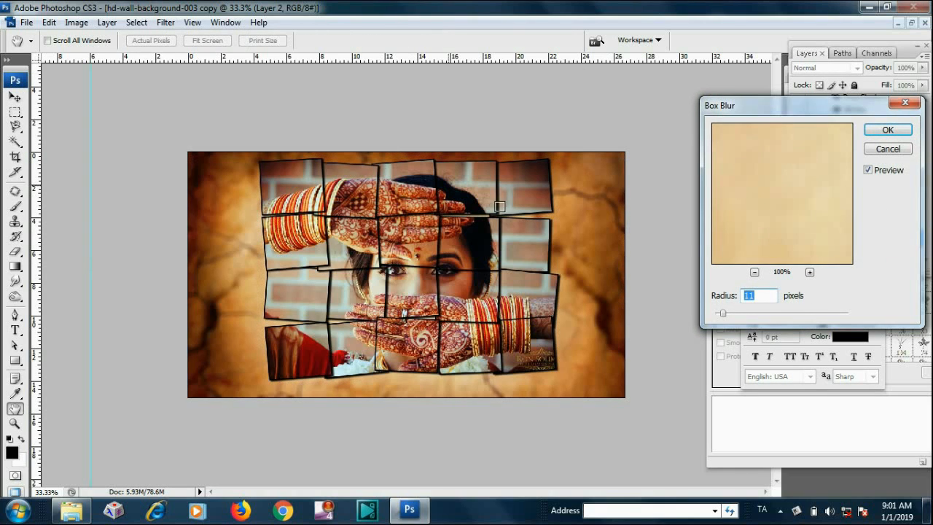
pyautogui.moveTo(730, 313); pyautogui.dragTo(731, 313)
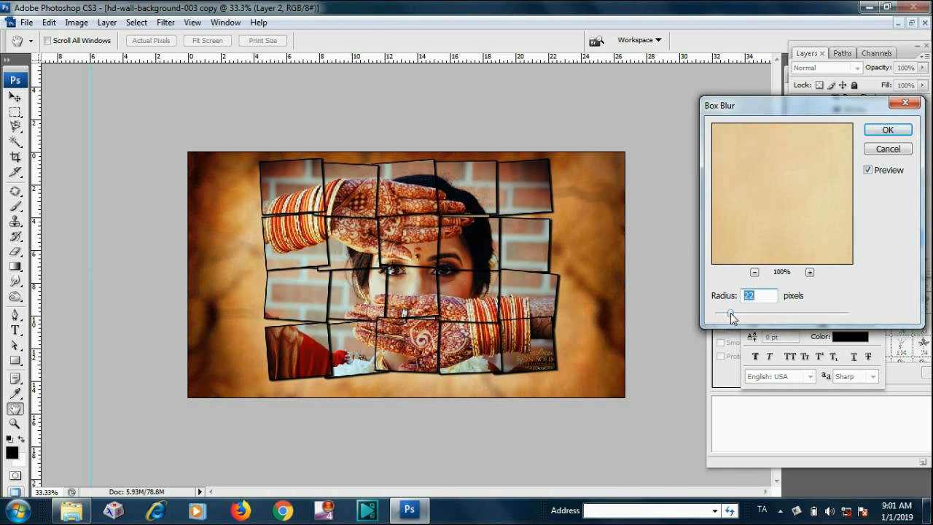
pyautogui.click(888, 130)
# Recolour the blurred texture layer to muted green with Hue/Saturation, setting hue to +106 and saturation to -61
pyautogui.press('i')
pyautogui.hotkey('ctrl', 'u')
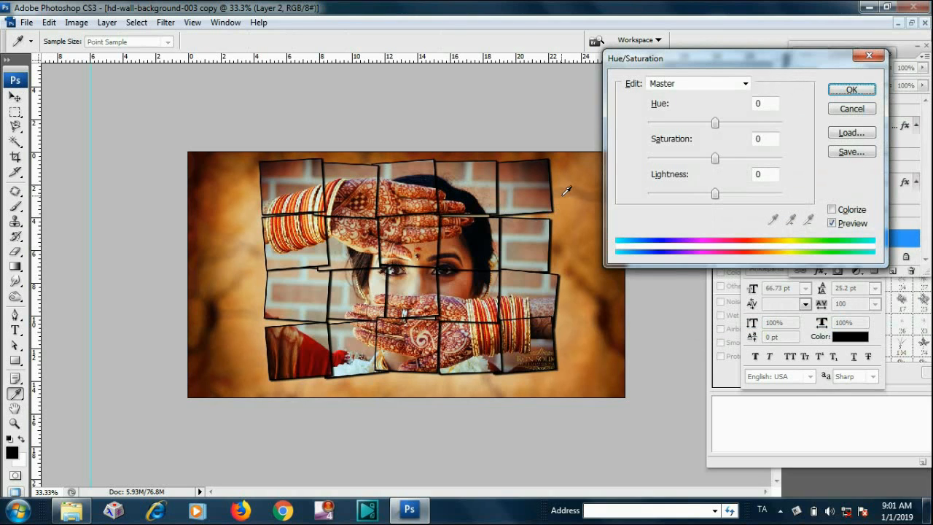
pyautogui.moveTo(722, 127); pyautogui.dragTo(764, 127)
pyautogui.moveTo(714, 164); pyautogui.dragTo(676, 158)
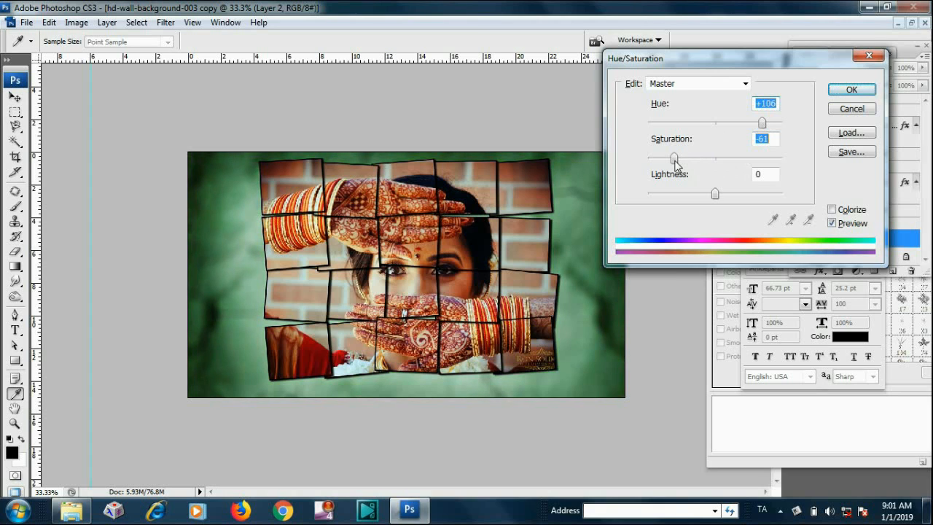
pyautogui.click(850, 90)
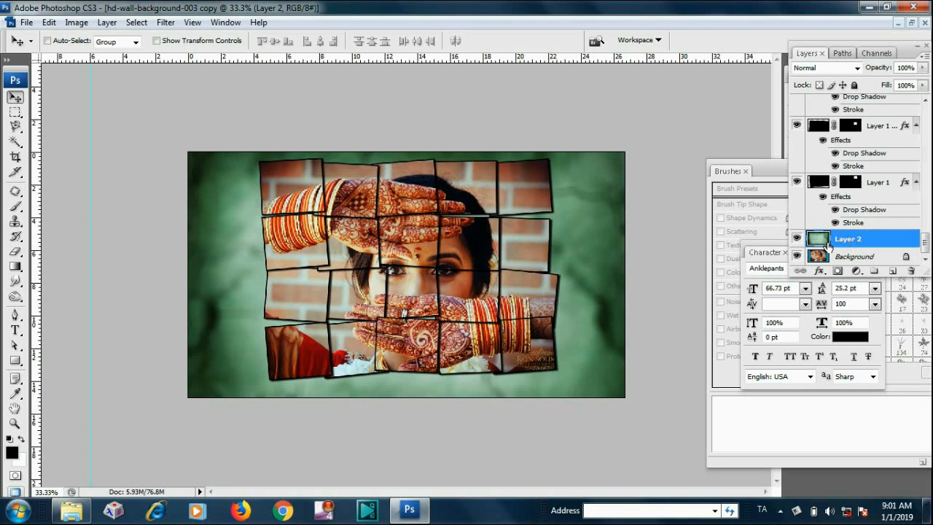
# Save the finished collage to the Desktop as a maximum-quality JPEG named "hd-wall-background-003 copy"
pyautogui.scroll(2, 433, 241)
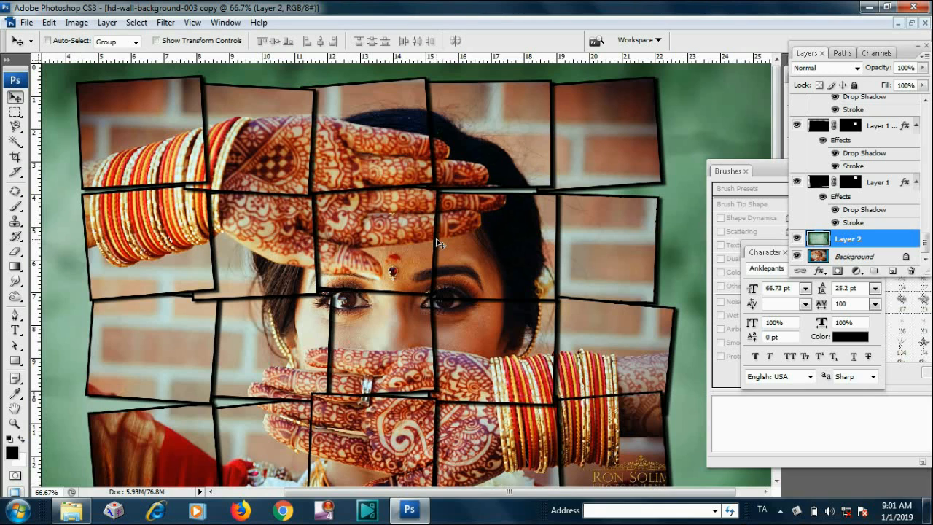
pyautogui.scroll(-2, 436, 239)
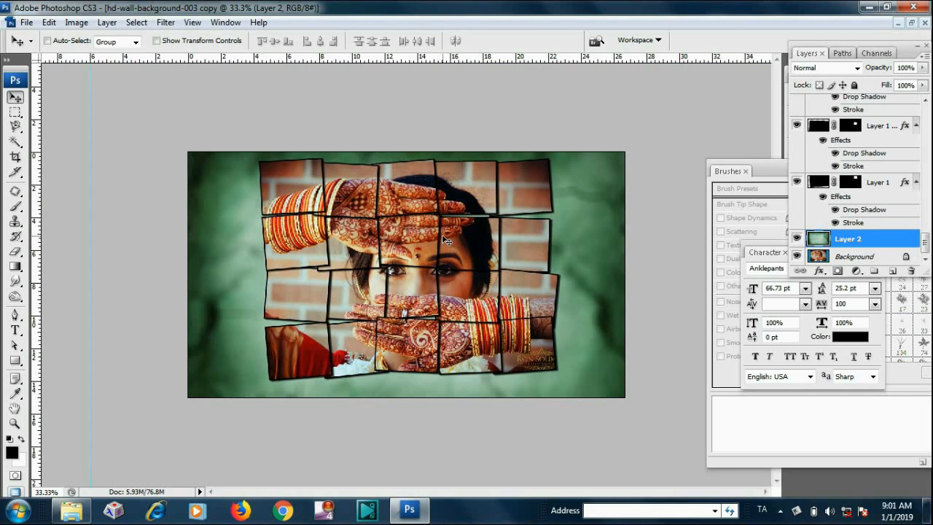
pyautogui.hotkey('ctrl', 'shift', 's')
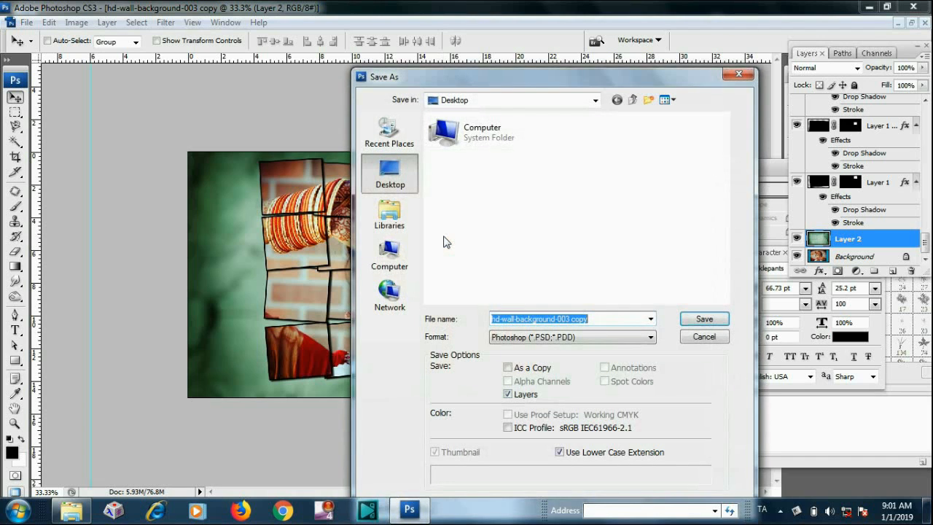
pyautogui.click(525, 337)
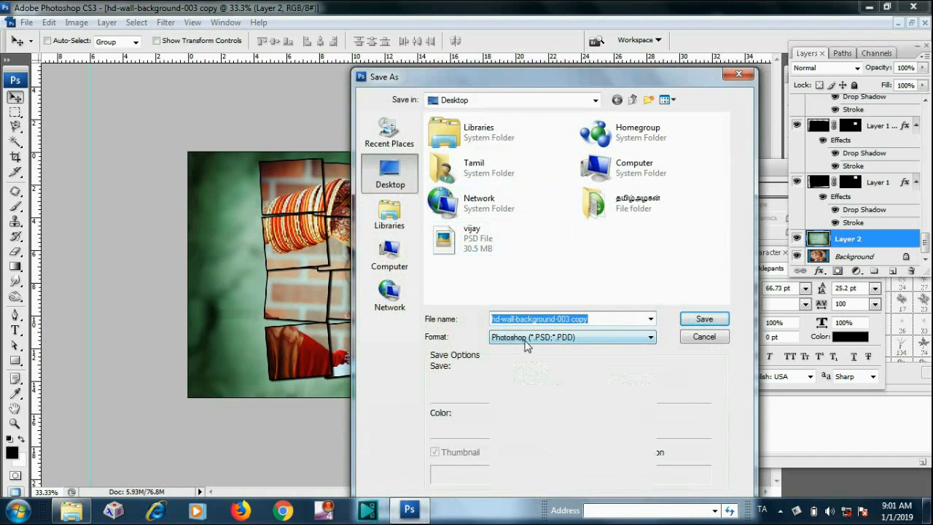
pyautogui.click(529, 403)
pyautogui.click(698, 321)
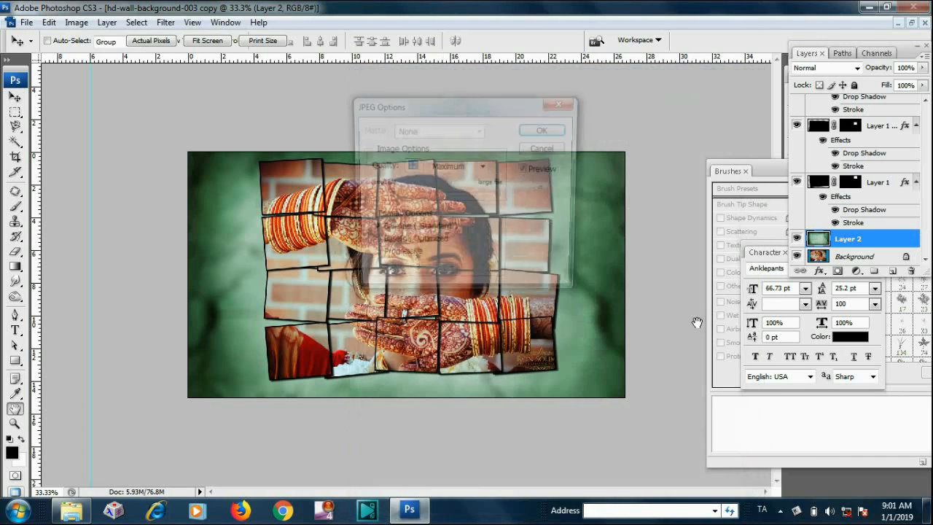
pyautogui.click(545, 129)
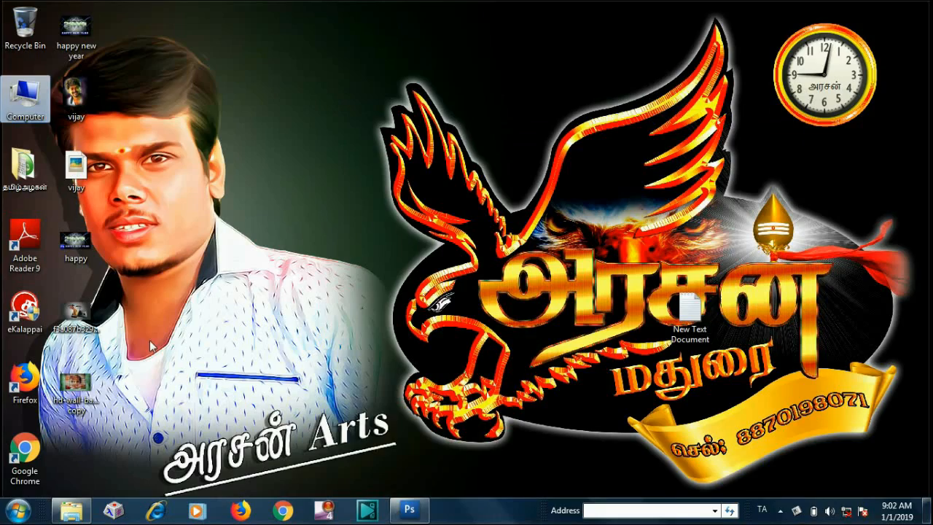
# Open the exported "hd-wall-background-003 copy" image from the desktop, inspect the tiles up close, and close the viewer
pyautogui.click(95, 391)
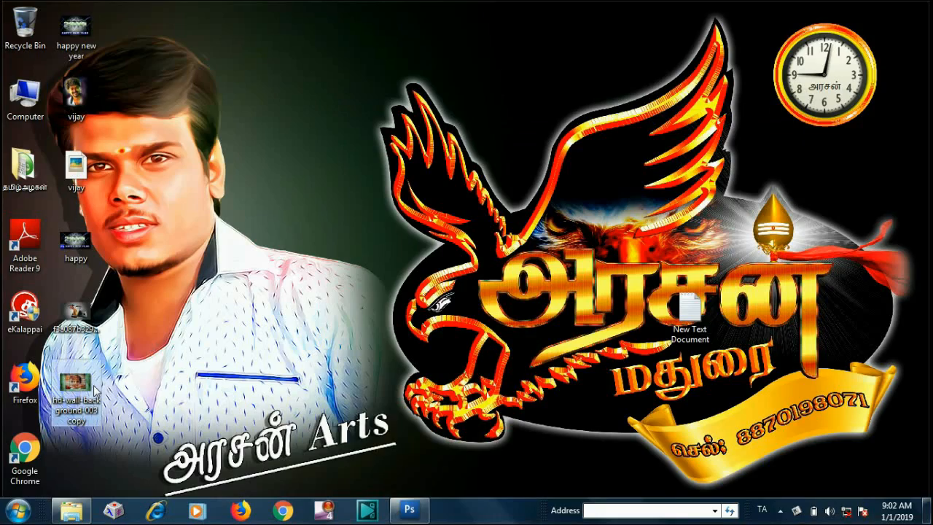
pyautogui.doubleClick(95, 391)
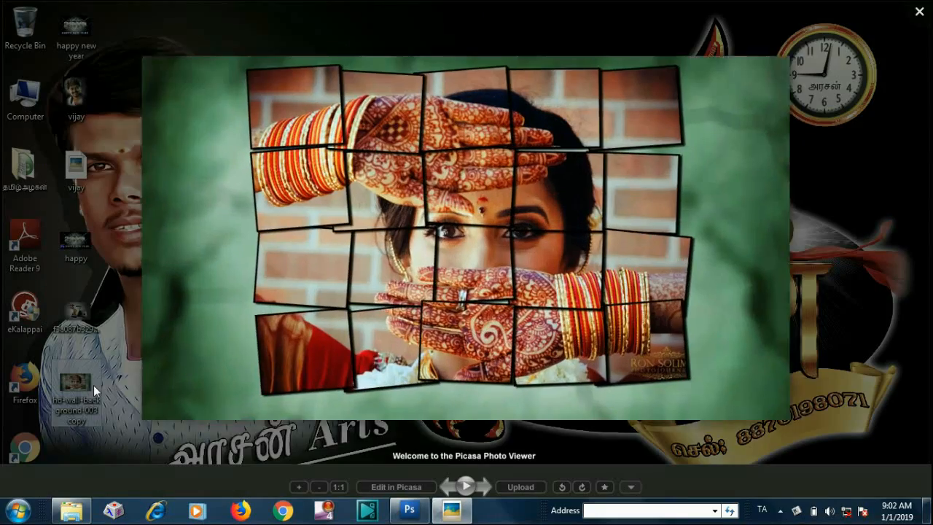
pyautogui.scroll(5, 509, 173)
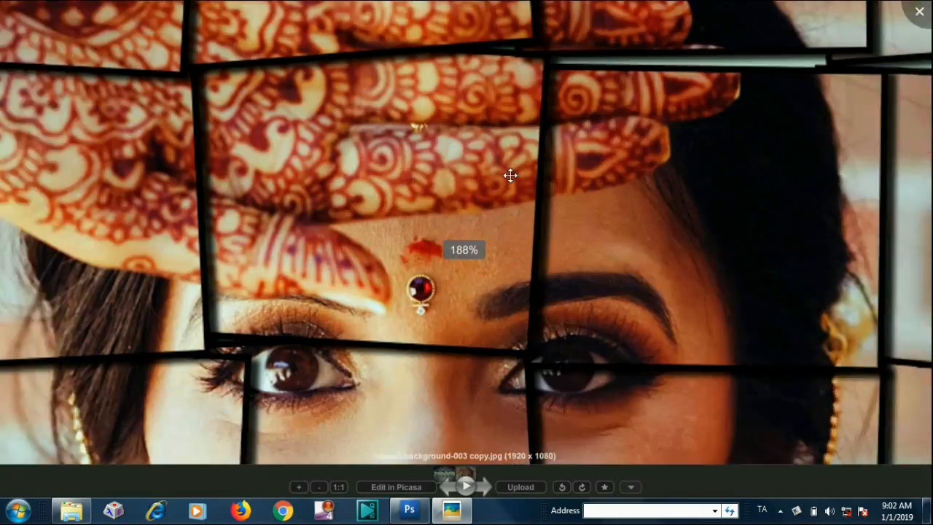
pyautogui.scroll(-3, 511, 174)
pyautogui.scroll(-2, 512, 175)
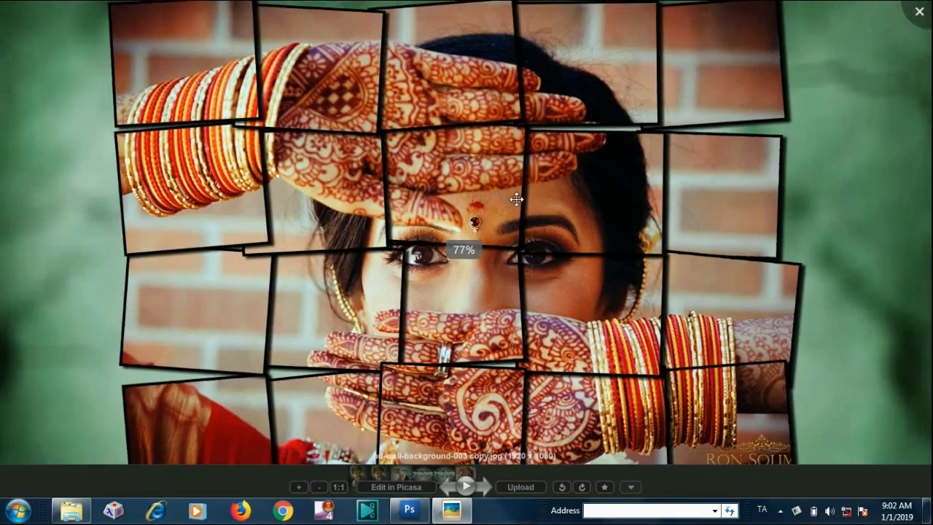
pyautogui.click(920, 12)
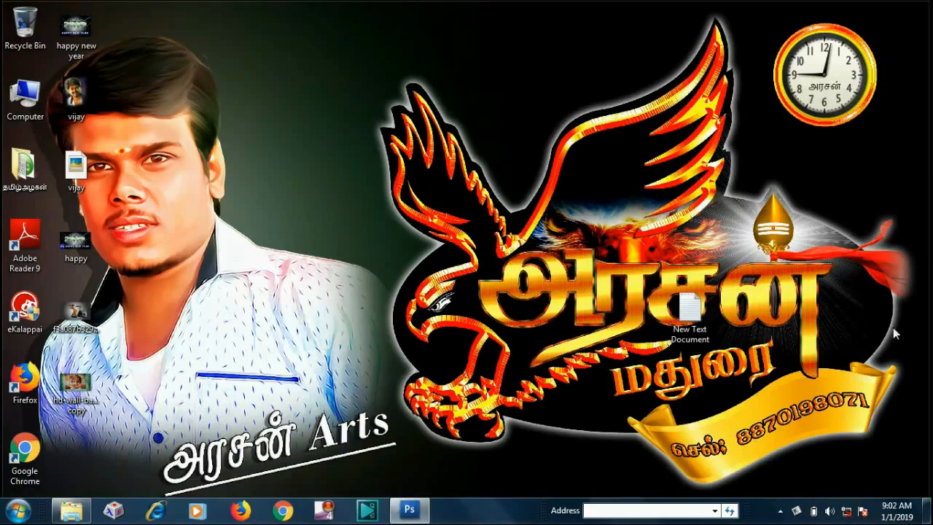
pyautogui.click(780, 511)
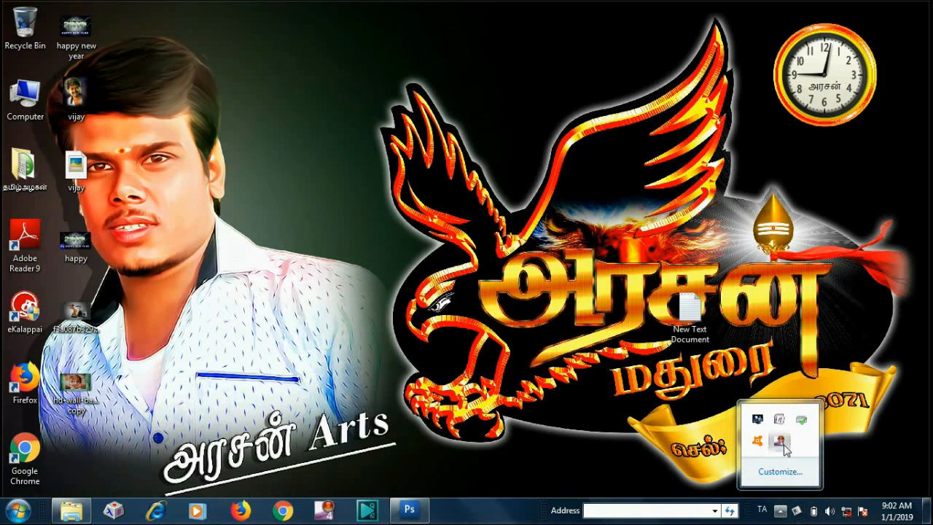
pyautogui.rightClick(785, 448)
pyautogui.click(570, 387)
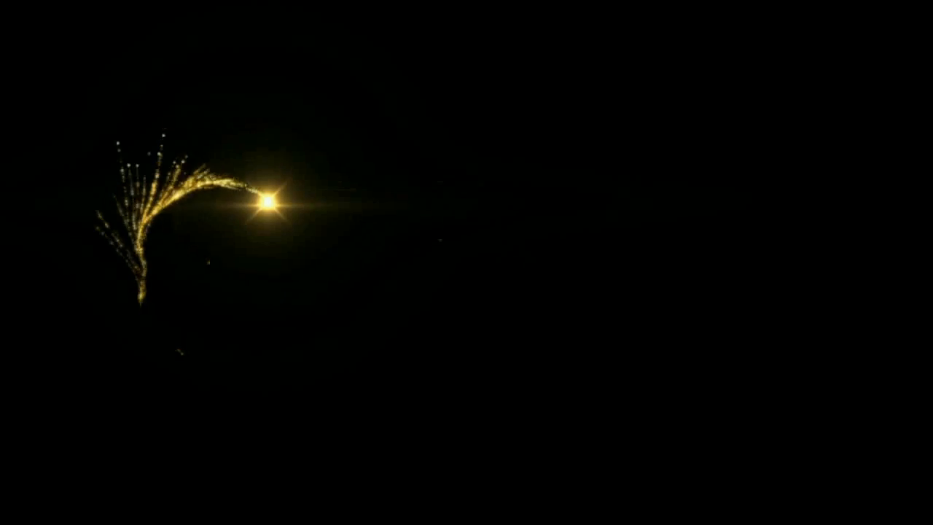